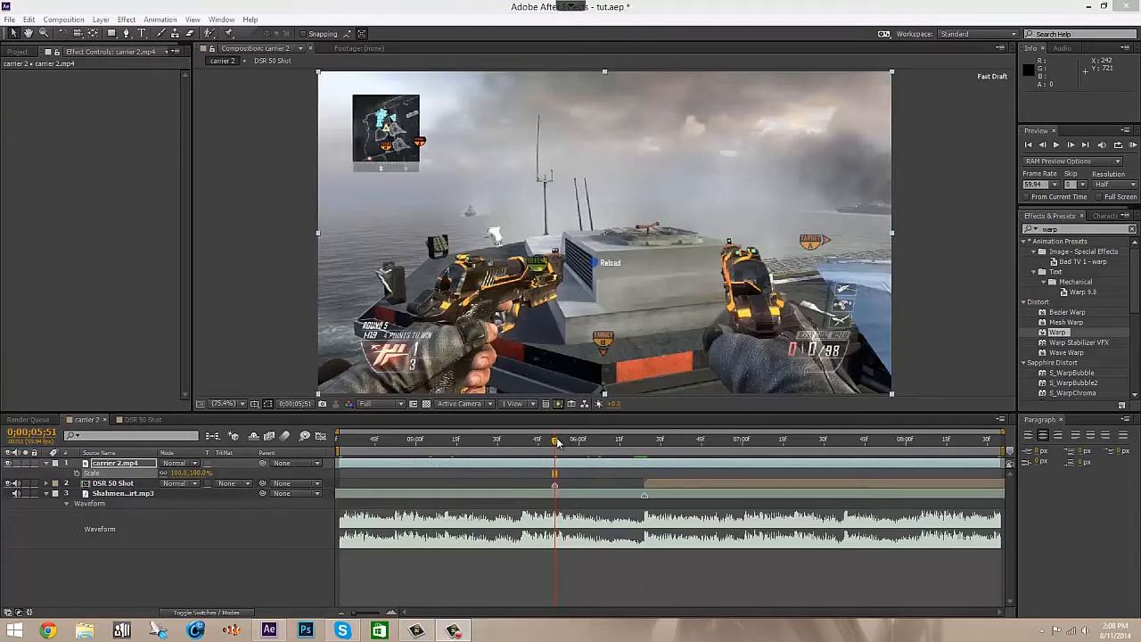
- Scrub the carrier 2 timeline around the two markers to review the clip against the music waveform, ending at 0;00;05;51
mouse_move(556, 443)
mouse_down()
mouse_move(538, 441)
mouse_move(557, 439)
mouse_up()
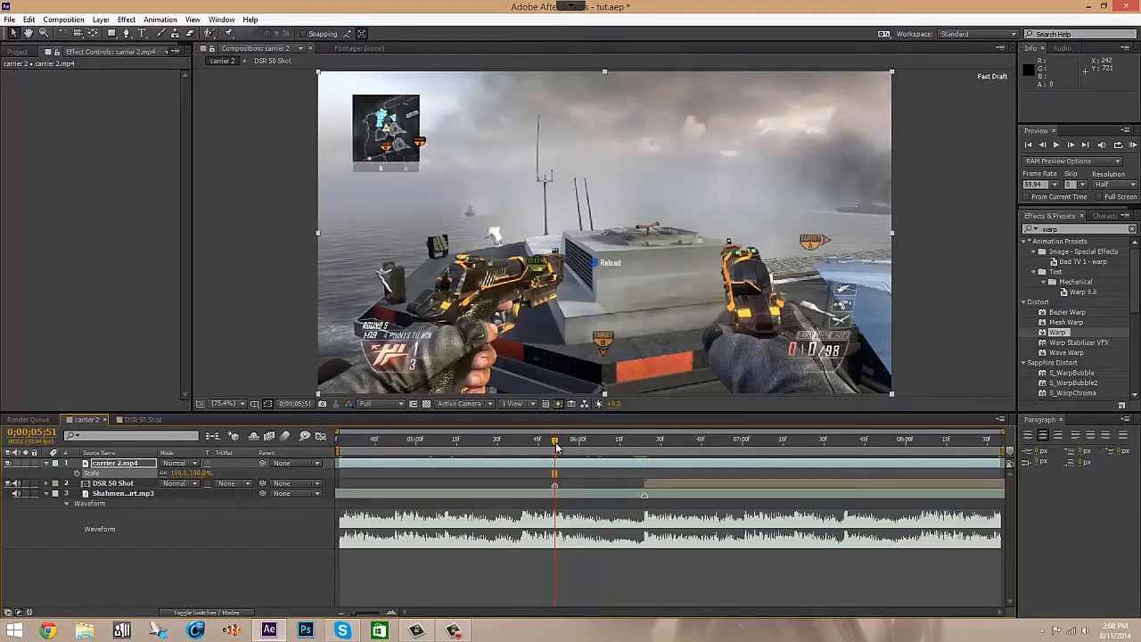
drag(556, 446, 486, 450)
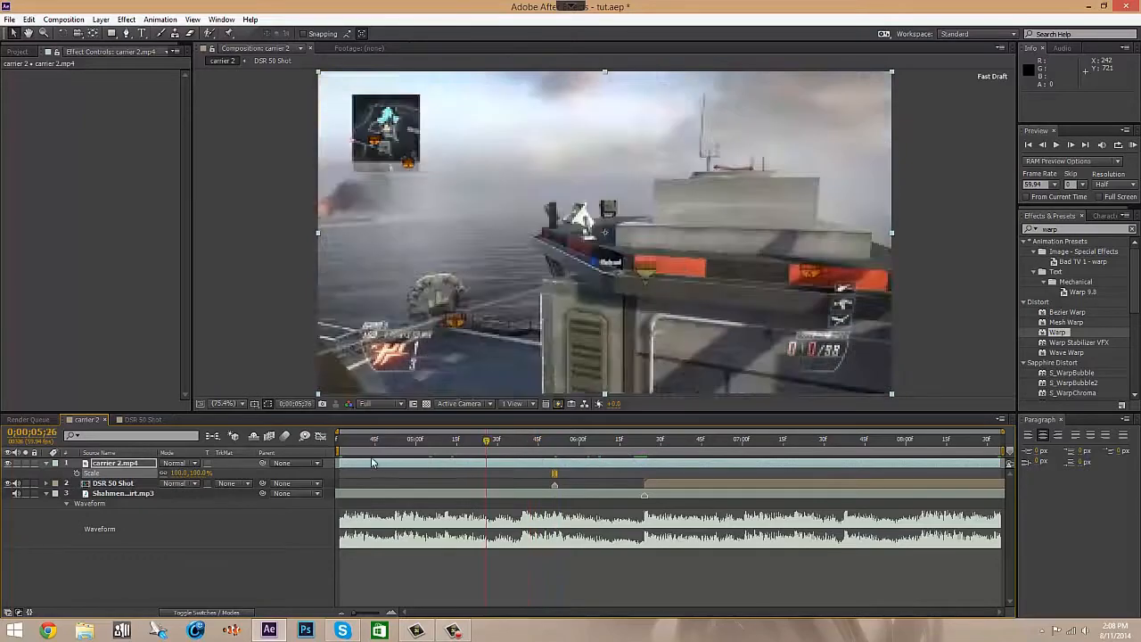
drag(371, 440, 532, 519)
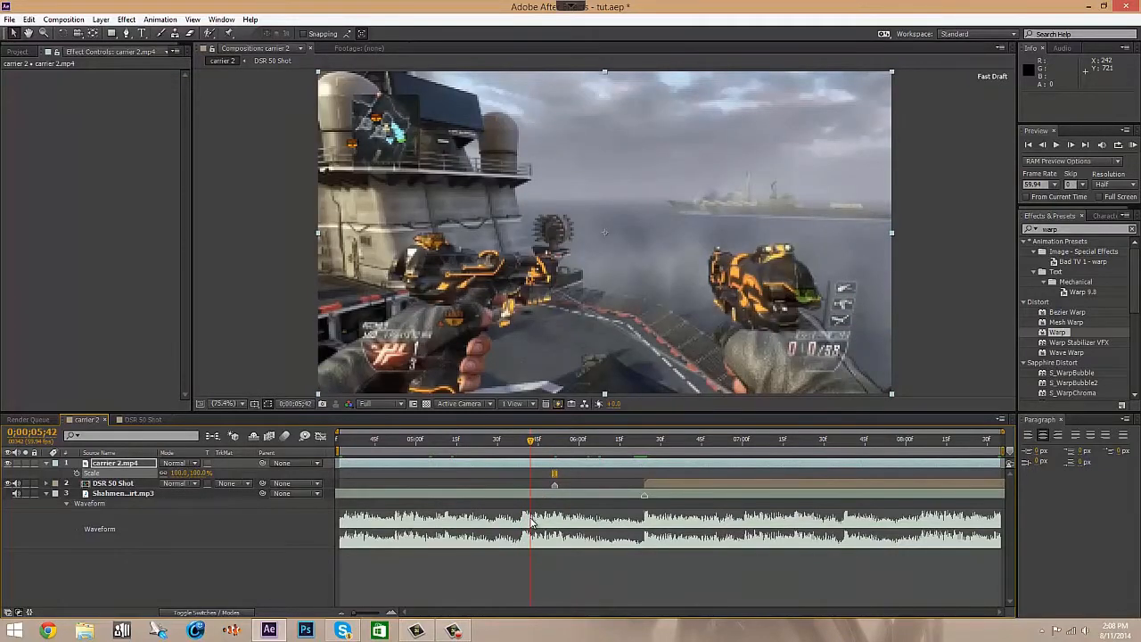
drag(530, 521, 558, 533)
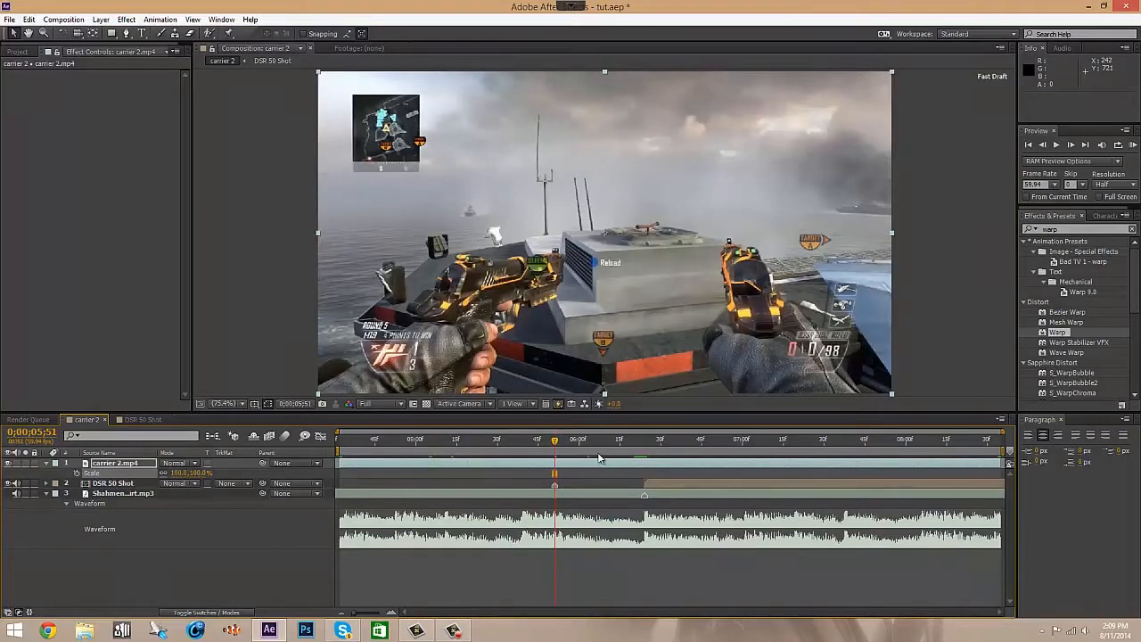
click(649, 439)
drag(645, 453, 556, 455)
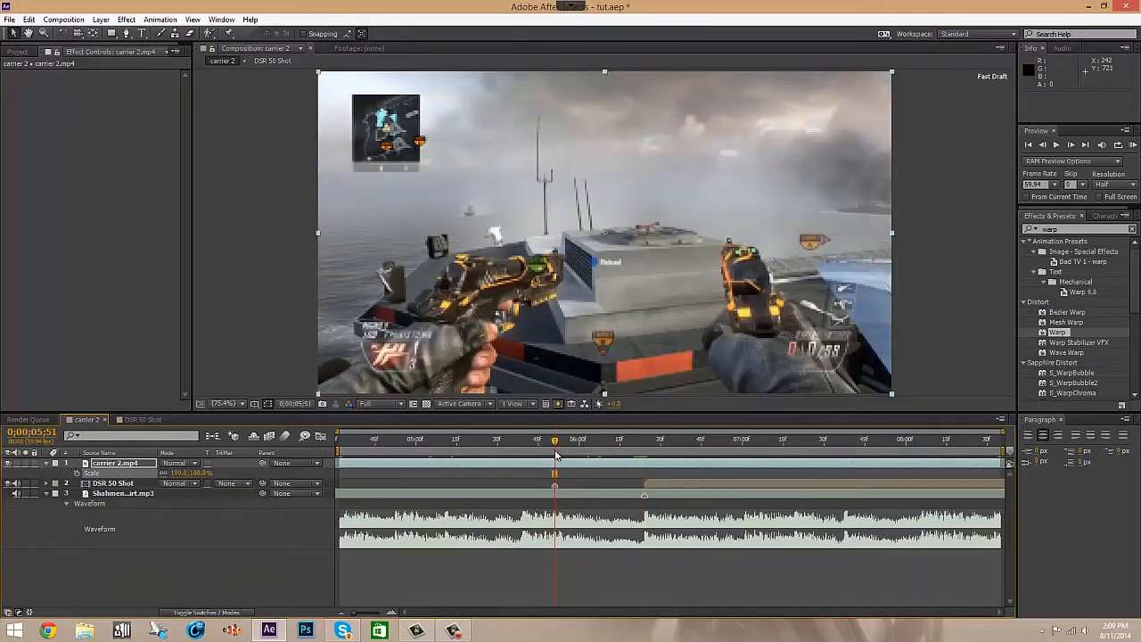
mouse_move(557, 454)
mouse_down()
mouse_move(649, 454)
mouse_move(555, 460)
mouse_up()
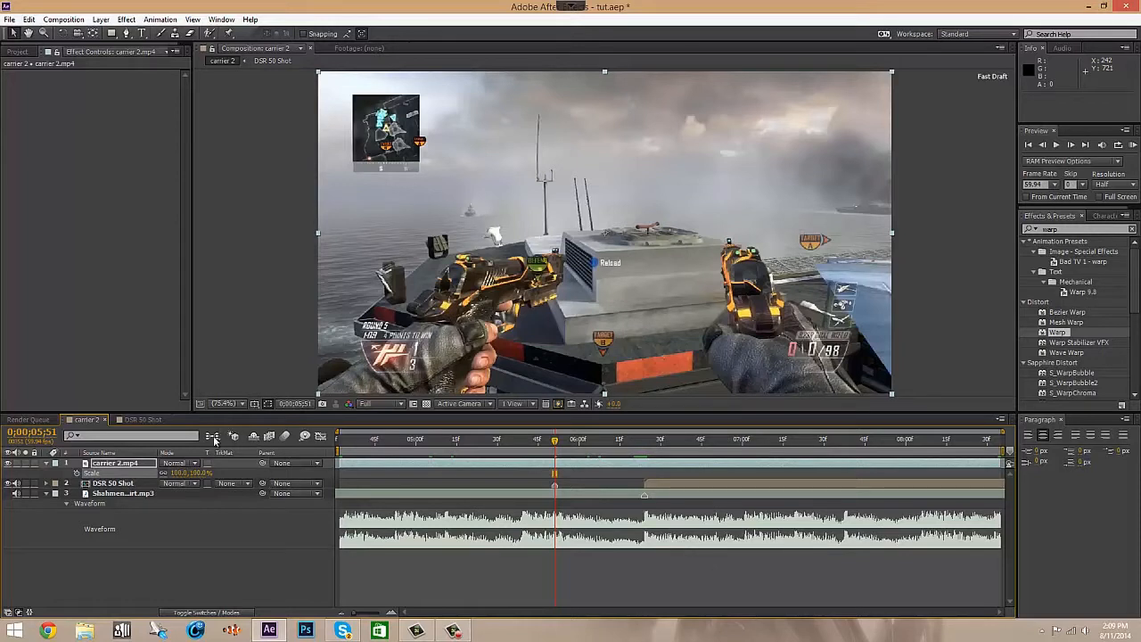
- Enable Scale keyframing on the carrier 2.mp4 layer at 0;00;05;51 and show only its keyframed properties
click(77, 473)
click(133, 465)
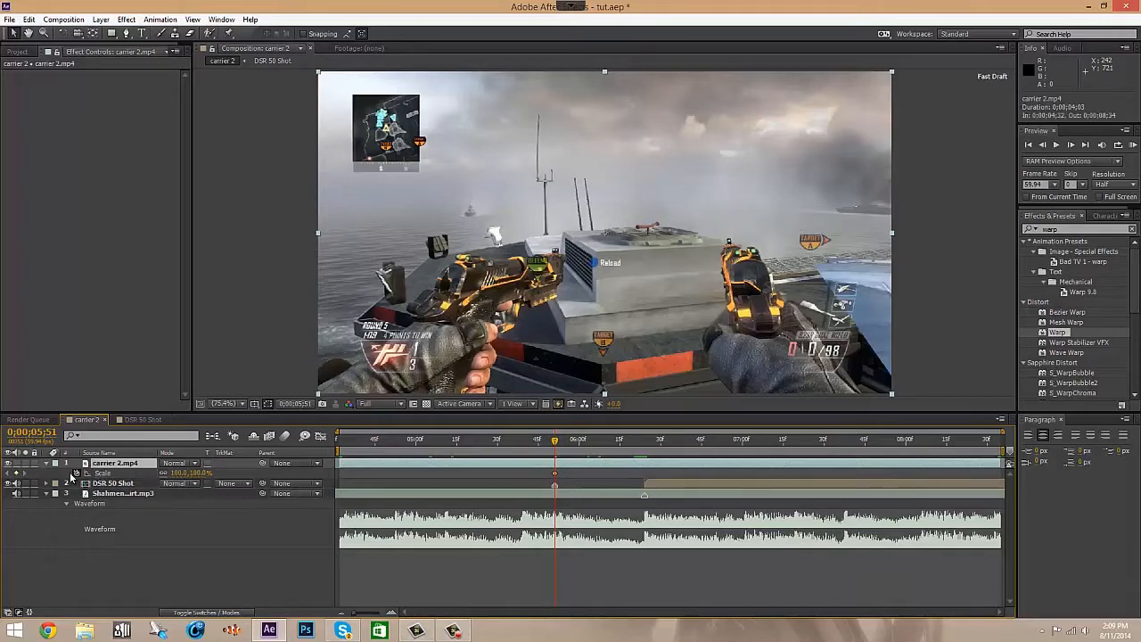
click(46, 464)
click(46, 463)
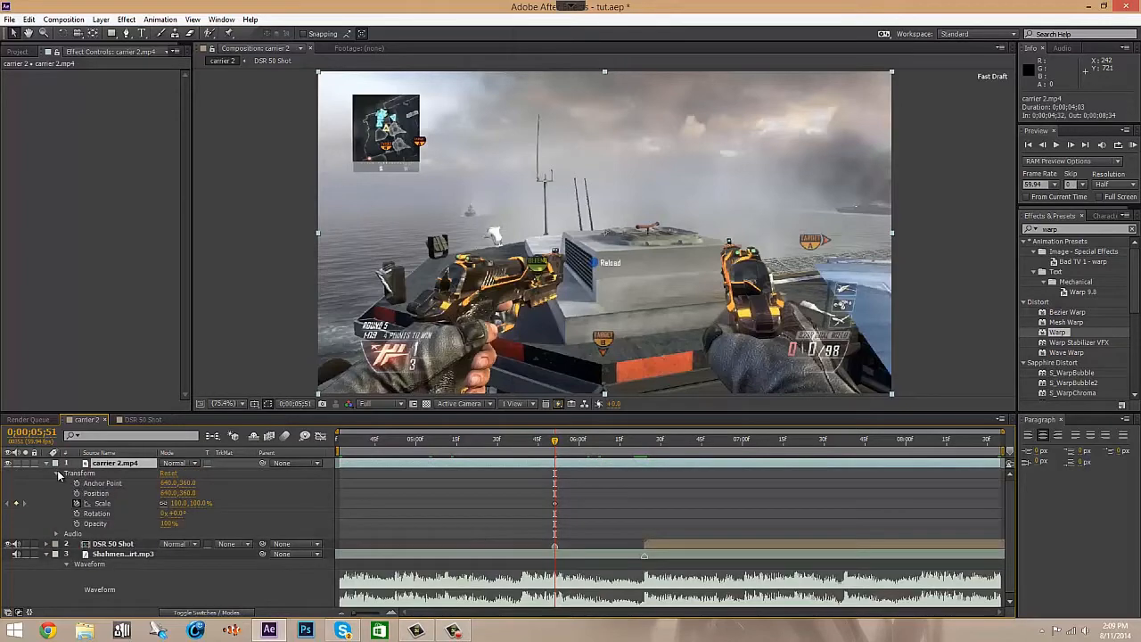
key(u)
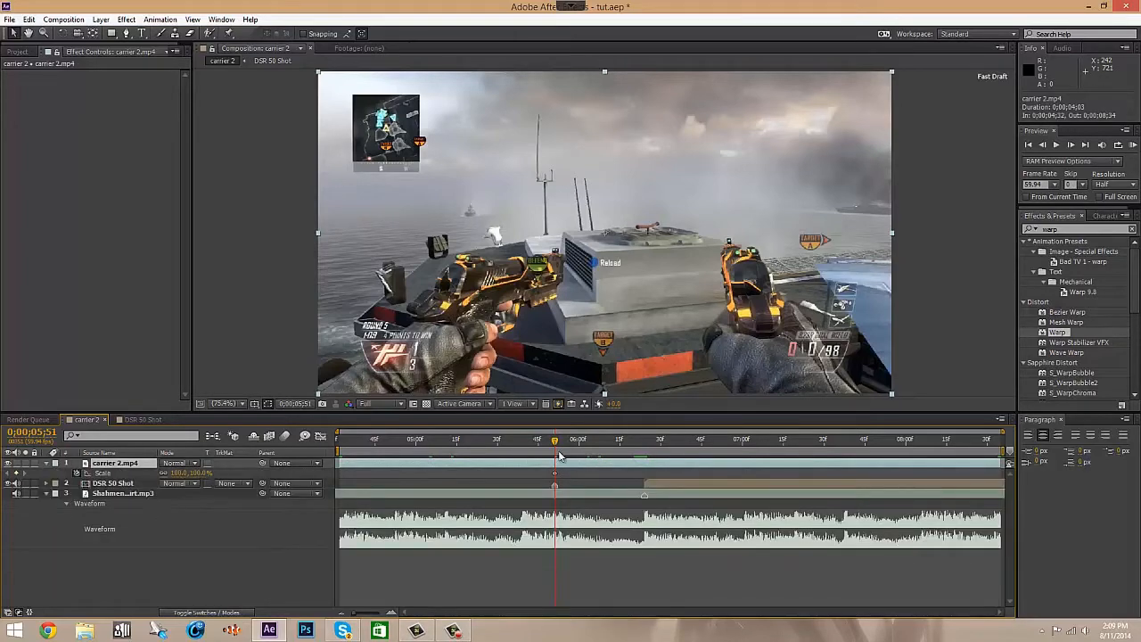
- Keyframe the carrier 2.mp4 vertical scale at 20% at 0;00;06;20, four frames before the gunshot marker
drag(556, 443, 646, 463)
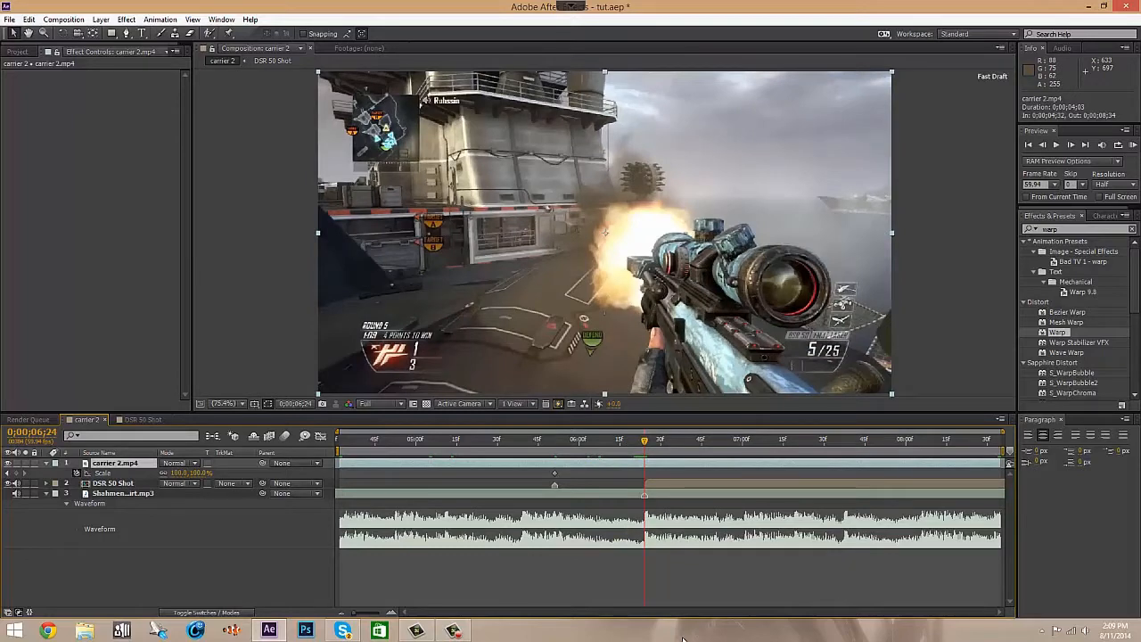
key(Page_Up)
key(Page_Up)
key(Page_Up)
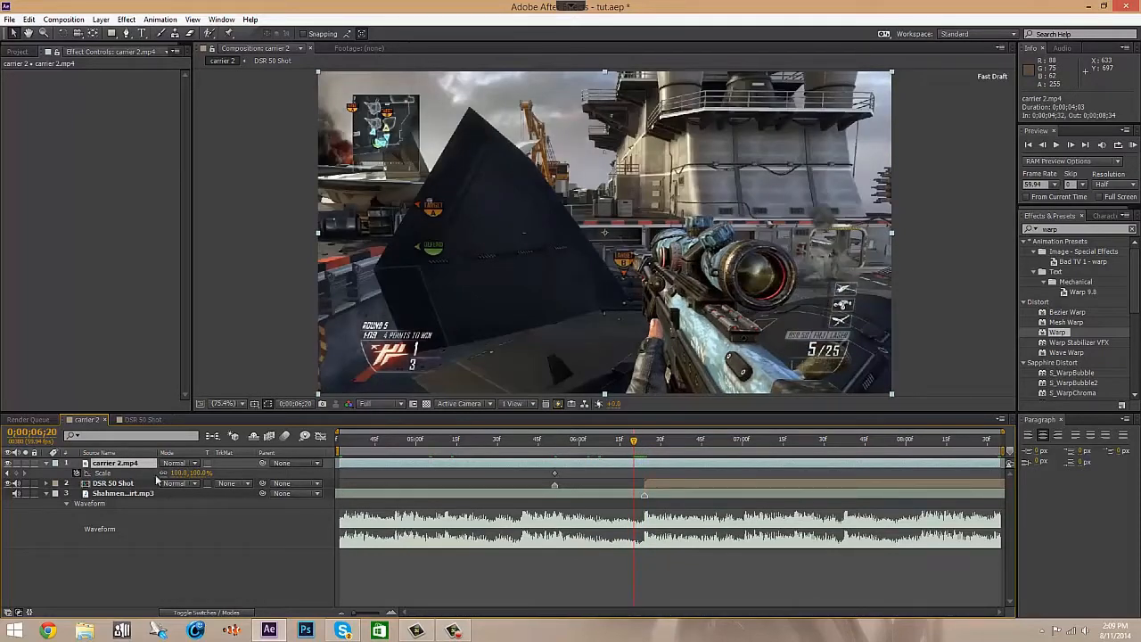
click(201, 472)
text(20)
key(Return)
- Keyframe the carrier 2.mp4 vertical scale at 100% on the gunshot marker at 0;00;06;24
key(Page_Down)
key(Page_Down)
key(Page_Down)
key(Page_Down)
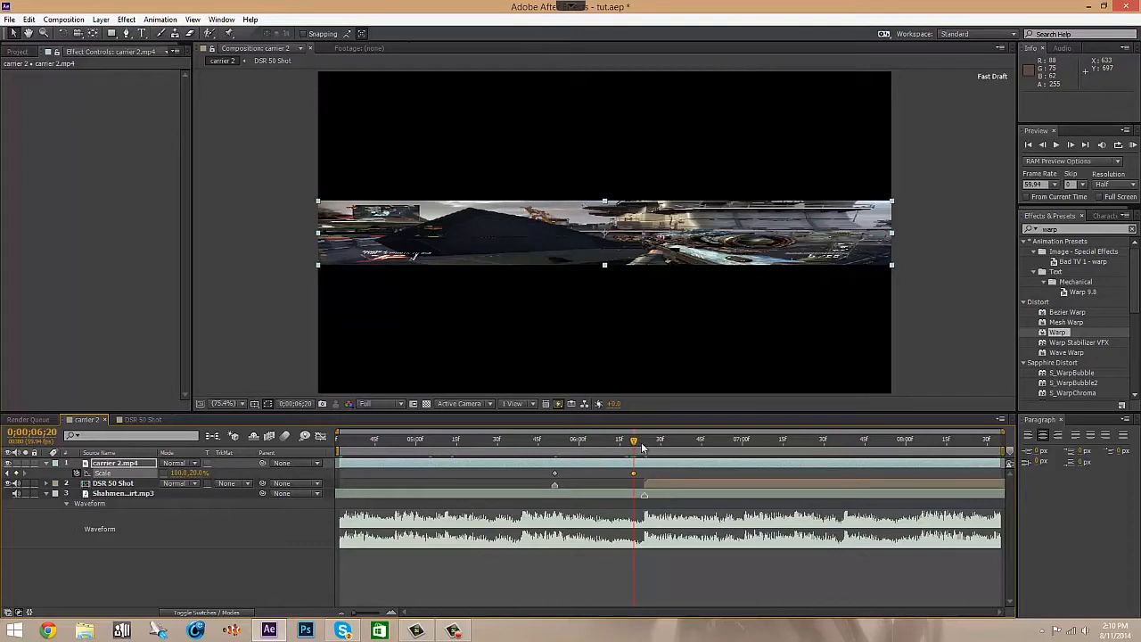
click(193, 472)
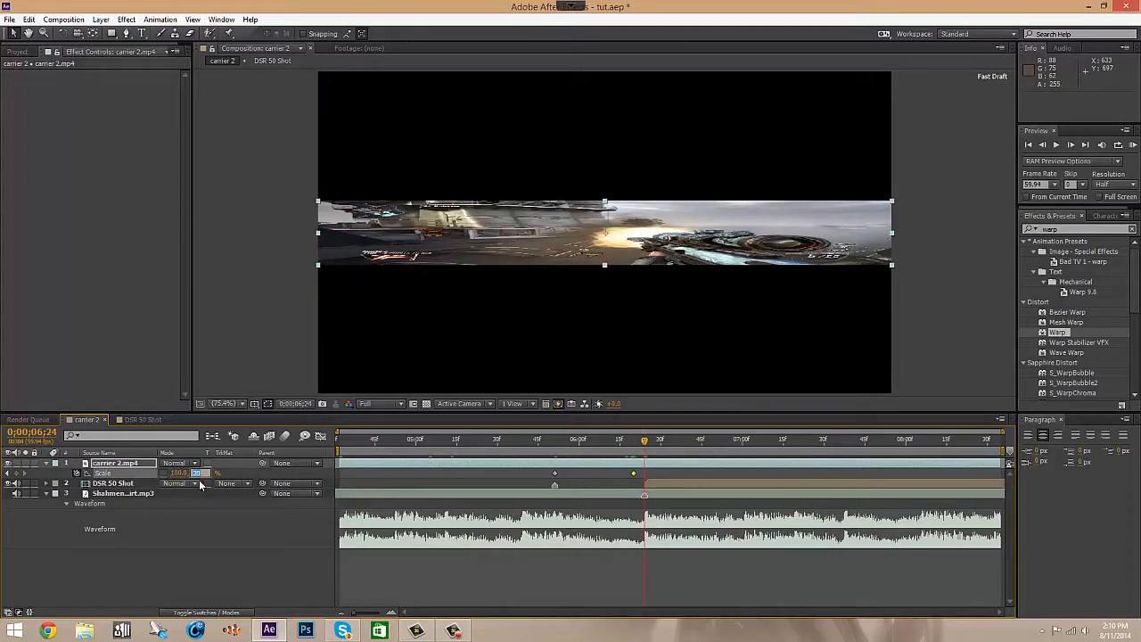
text(100)
key(Return)
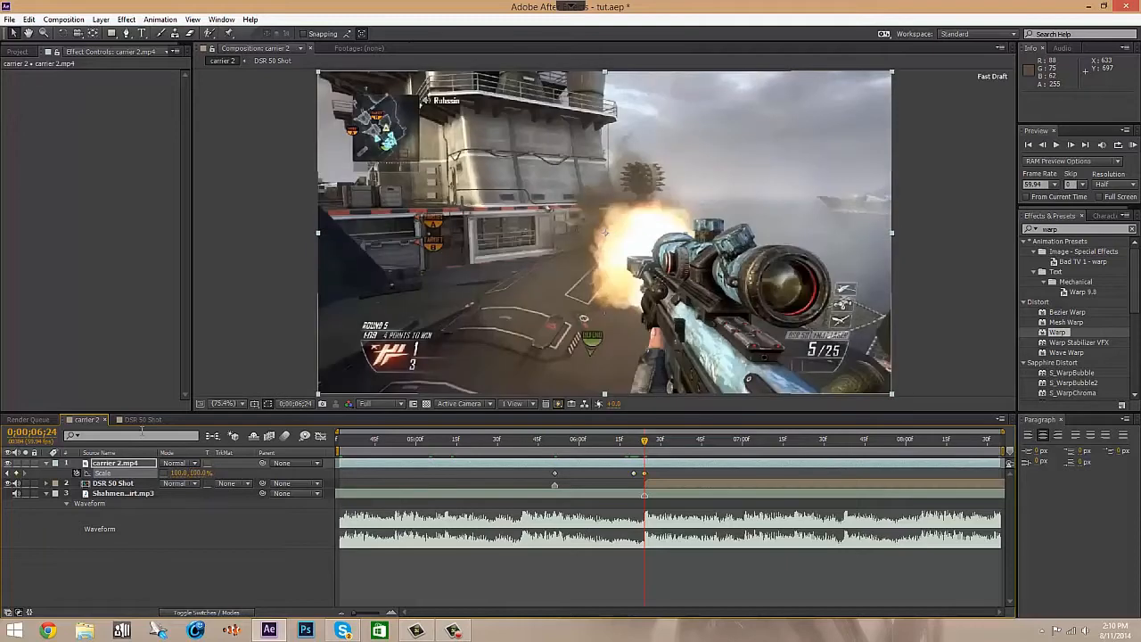
- Set the scale at 0;00;06;24 to 120% in both dimensions and keyframe it at 100% at 0;00;08;34
click(177, 474)
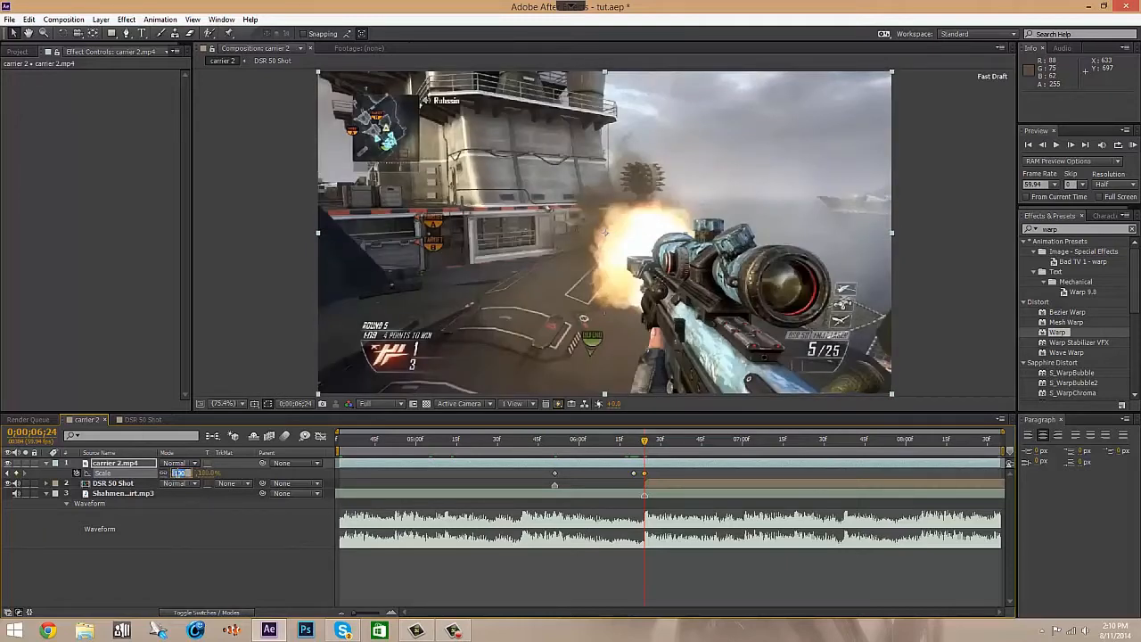
text(120)
key(Return)
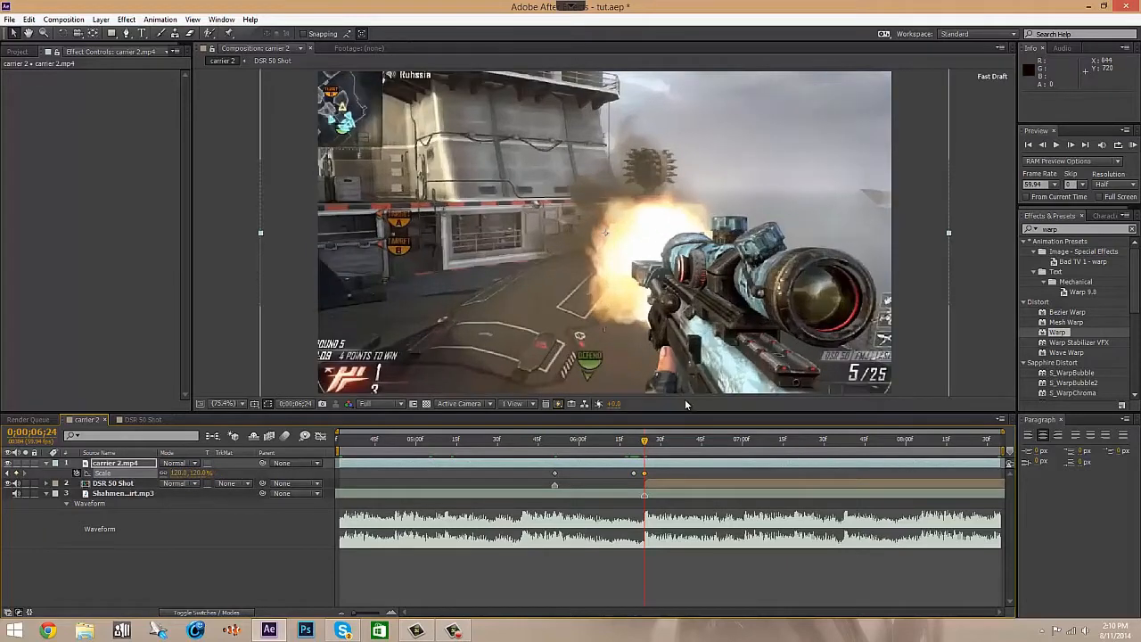
drag(645, 446, 998, 459)
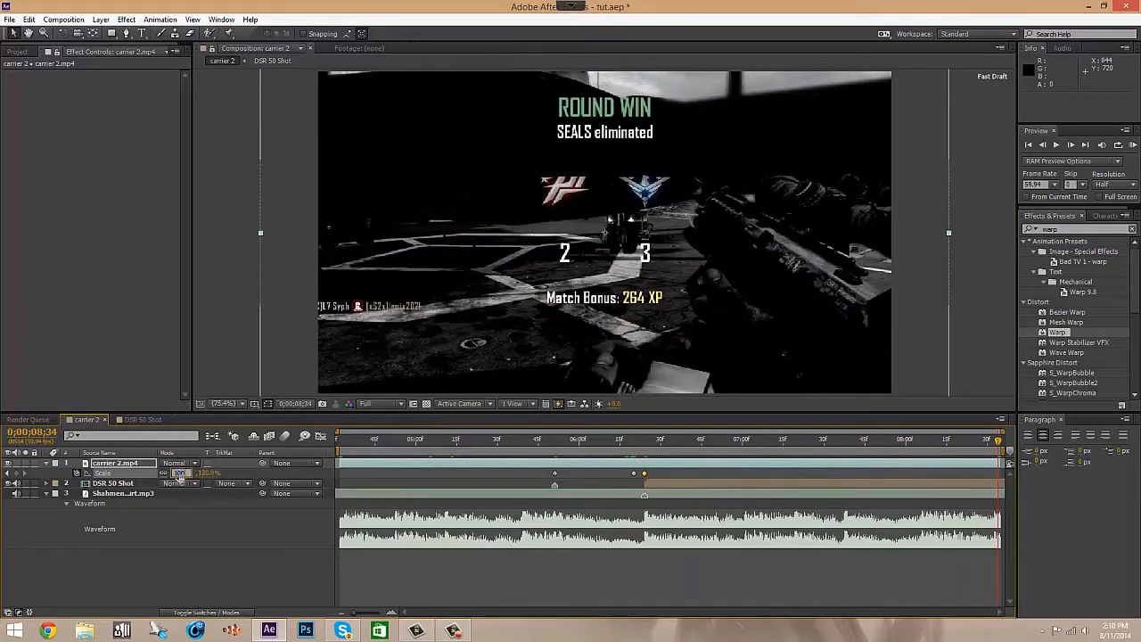
key(Return)
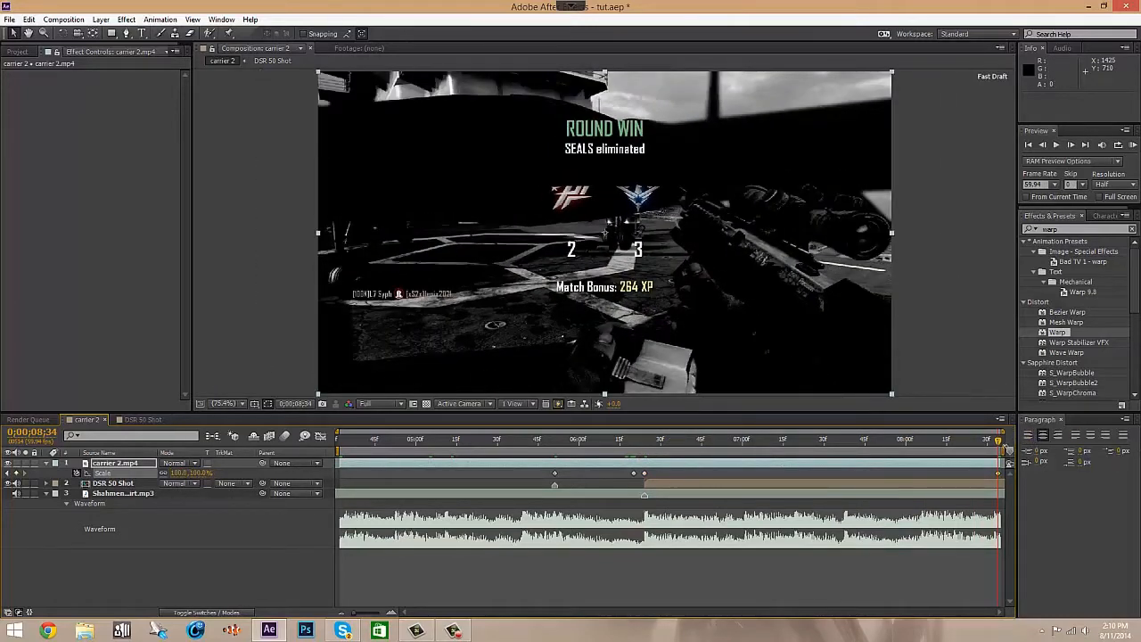
- Return to 0;00;05;51, apply the Wave Warp effect to carrier 2.mp4 and set its Direction to 0°
drag(999, 447, 555, 464)
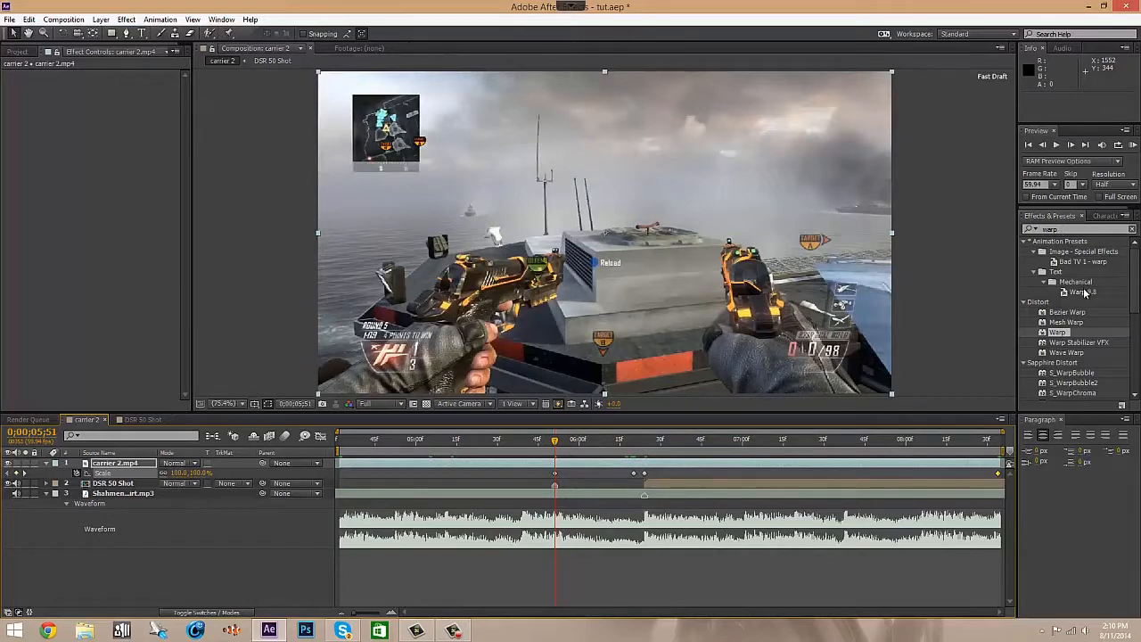
click(1076, 355)
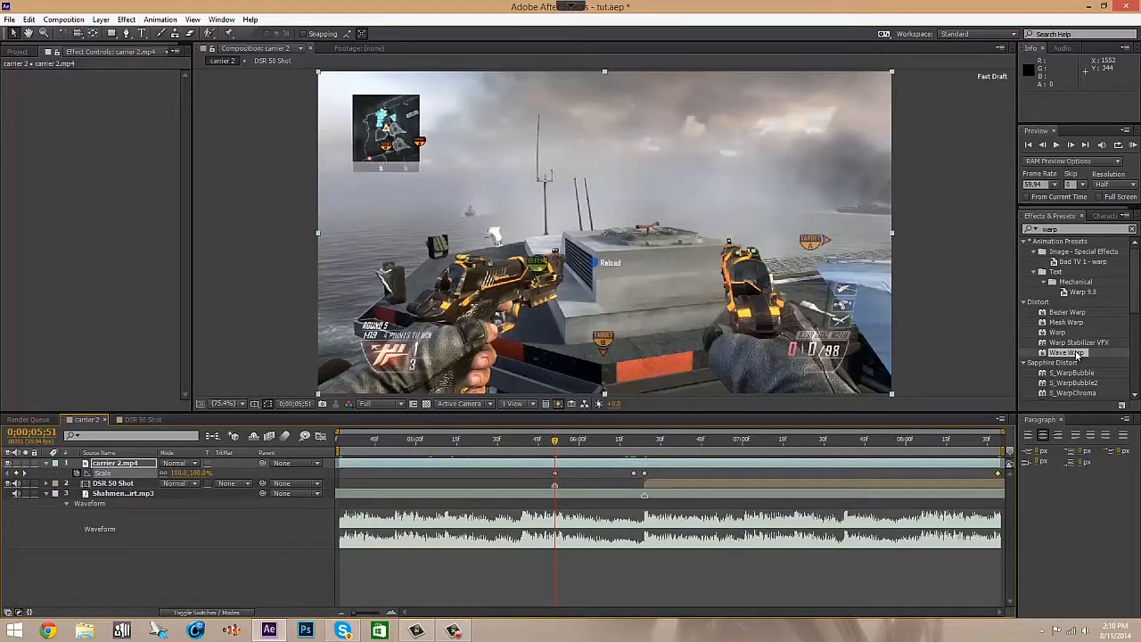
drag(1077, 355, 758, 464)
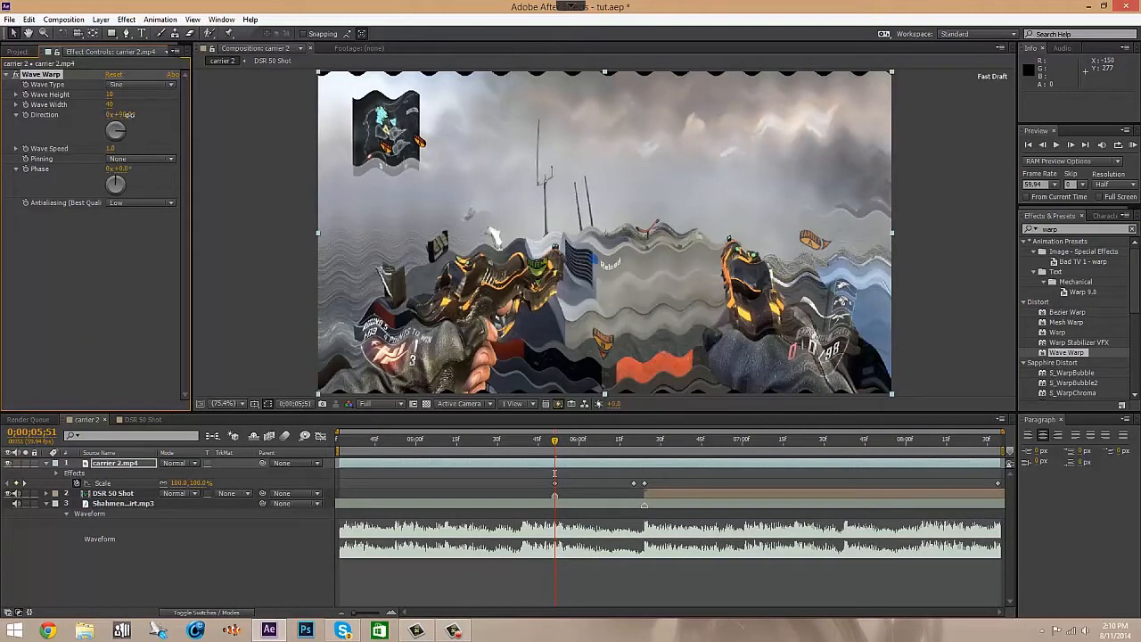
click(129, 115)
text(0)
key(Return)
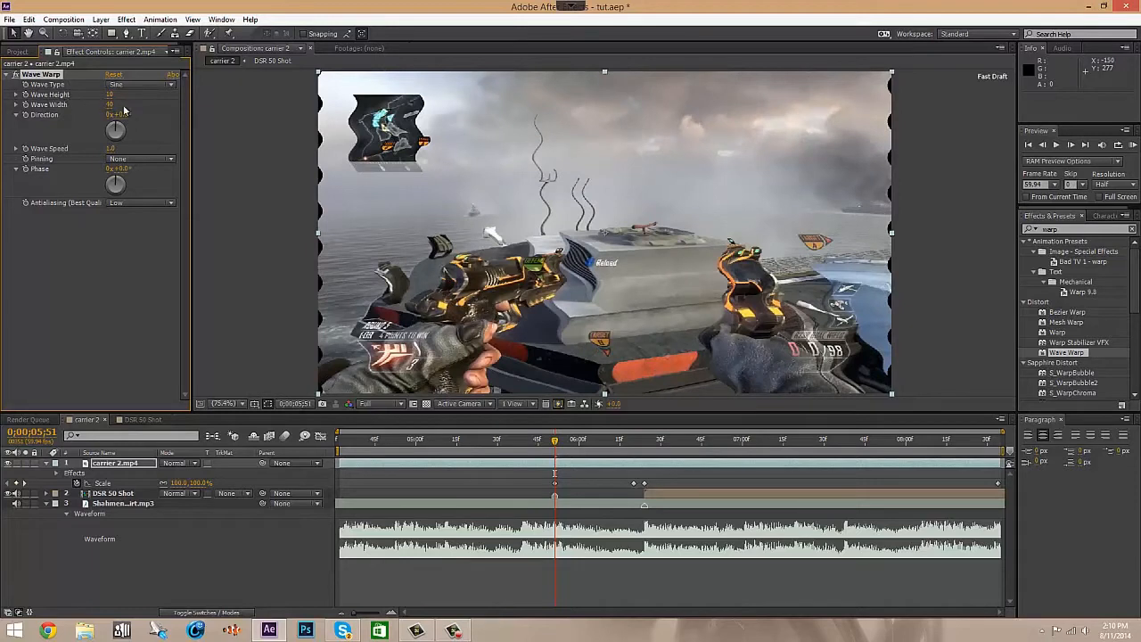
- Create an adjustment layer above carrier 2.mp4 and apply the Transform effect to it
click(521, 574)
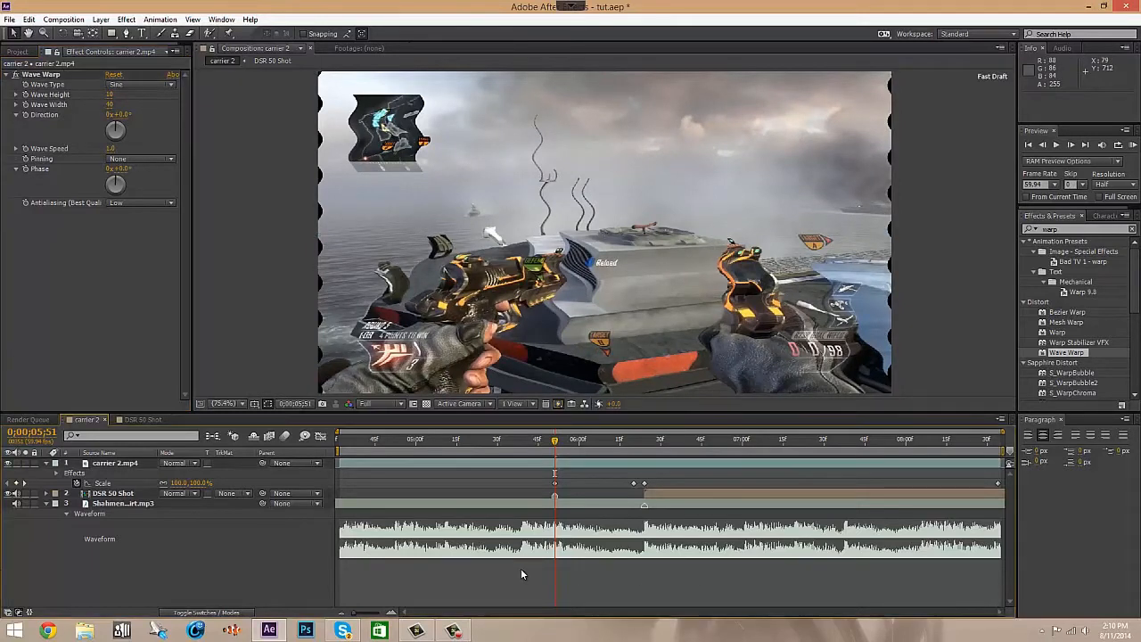
key(ctrl+alt+y)
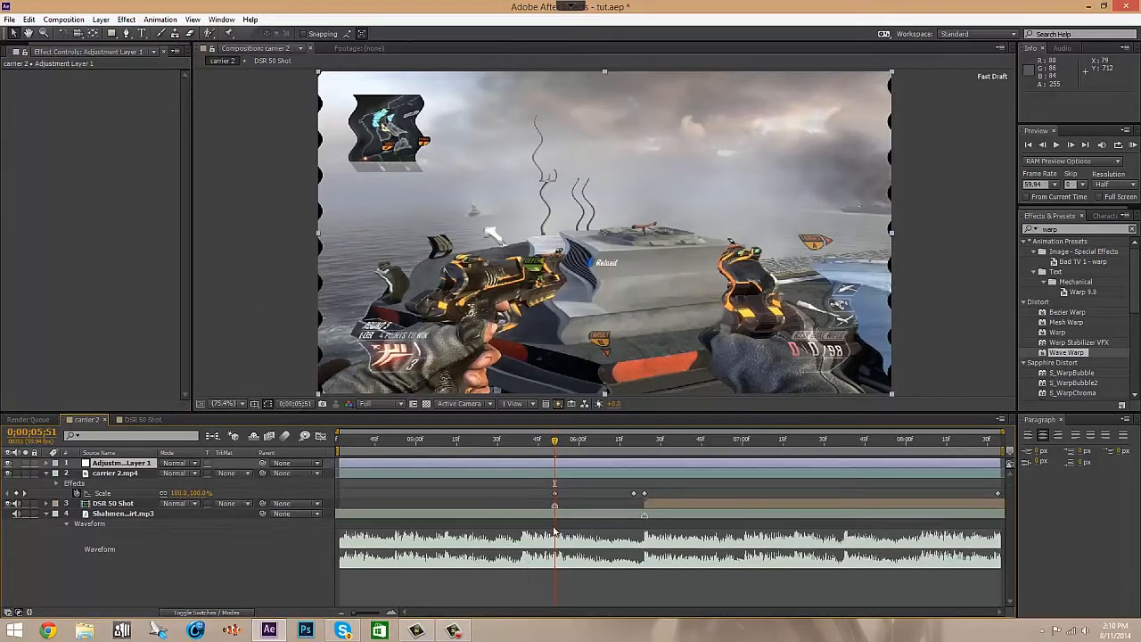
drag(1060, 229, 1011, 239)
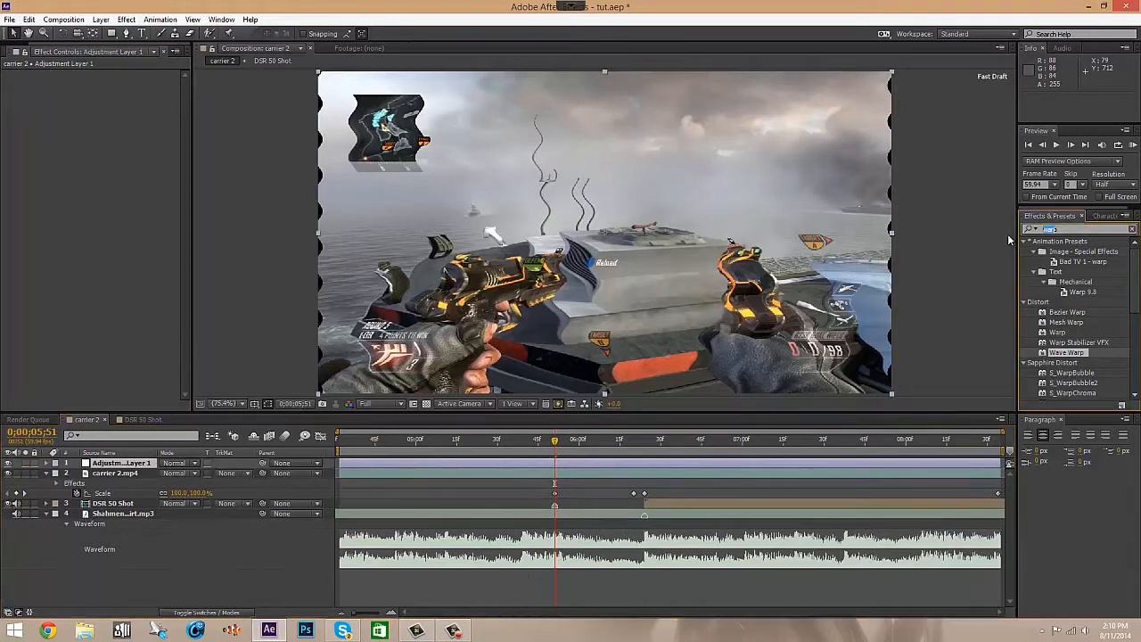
text(transf)
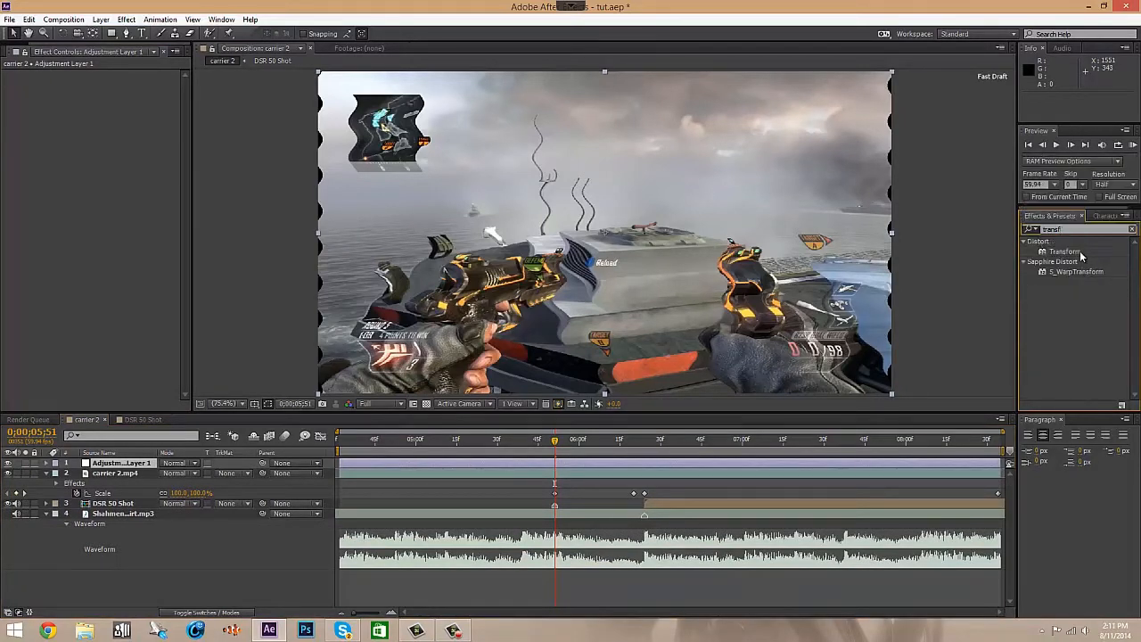
drag(1064, 251, 678, 465)
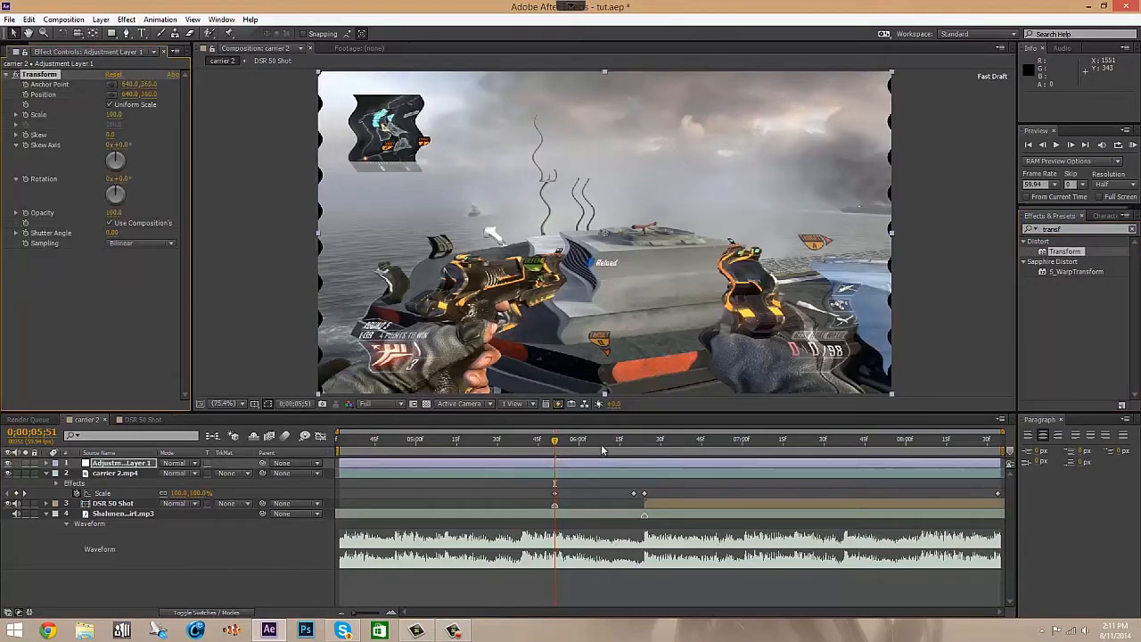
- Set the Transform effect's Scale on the adjustment layer to 103
click(115, 115)
text(103)
key(Return)
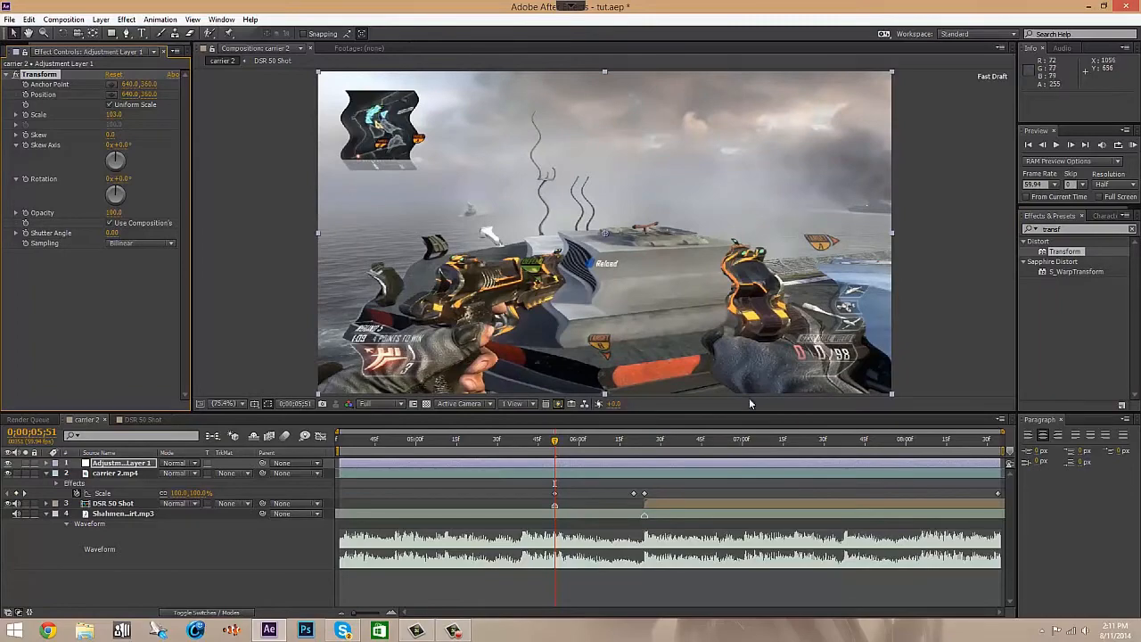
- Enable keyframing for Wave Warp's Wave Height on carrier 2.mp4 at 0;00;05;51 and set it to 0
mouse_move(555, 441)
mouse_down()
mouse_move(540, 442)
mouse_move(567, 426)
mouse_move(556, 437)
mouse_up()
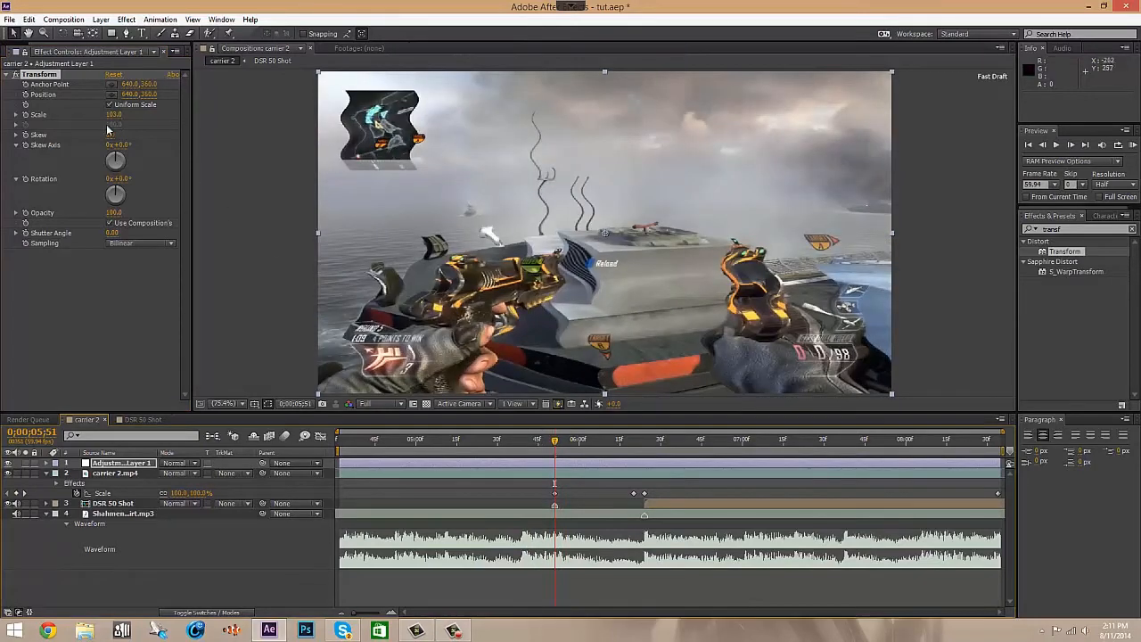
click(134, 474)
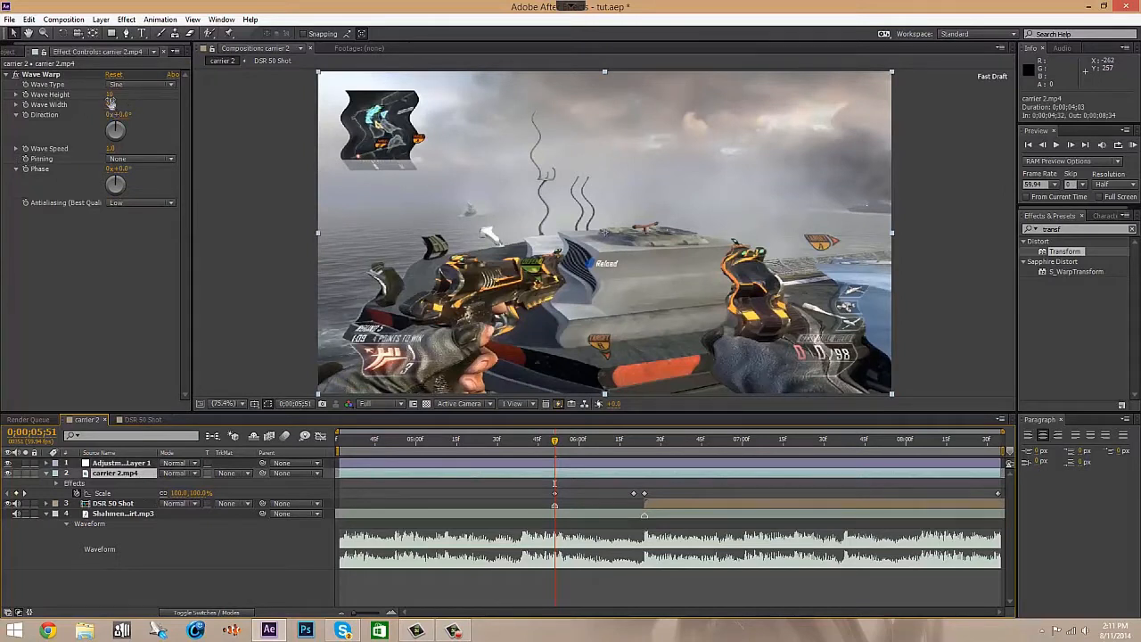
click(25, 94)
key(Return)
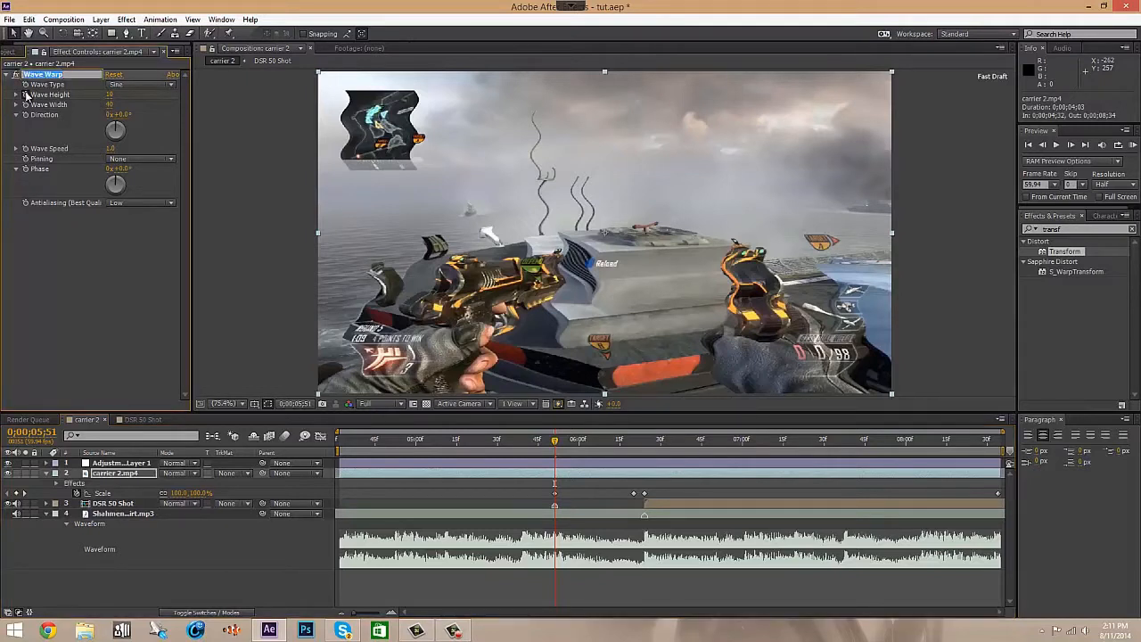
key(Escape)
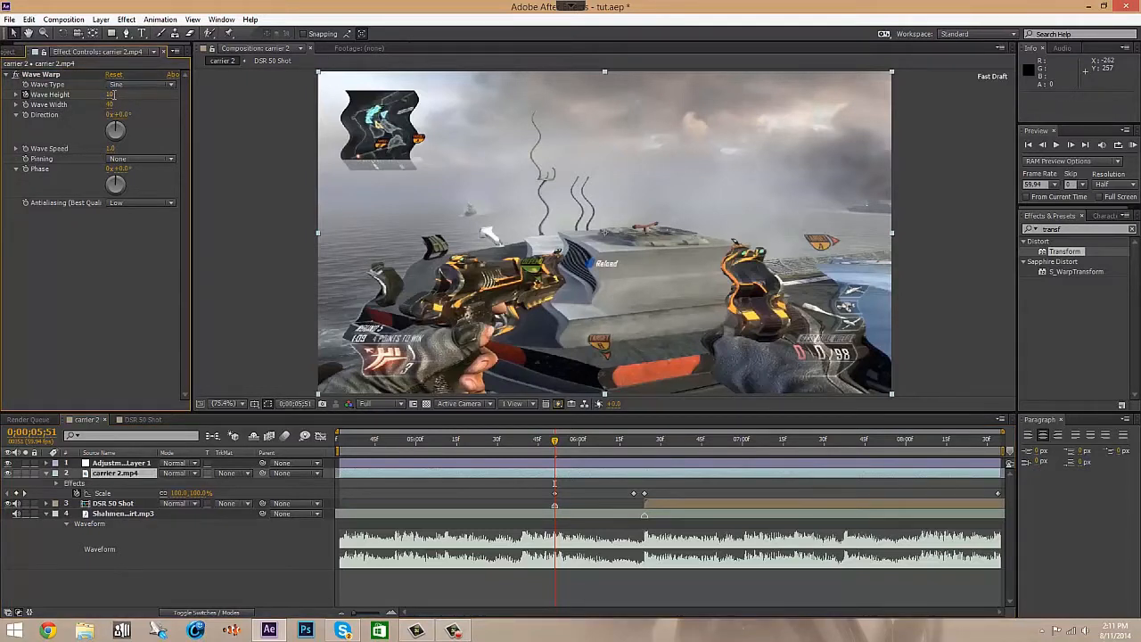
click(110, 94)
text(0)
key(Return)
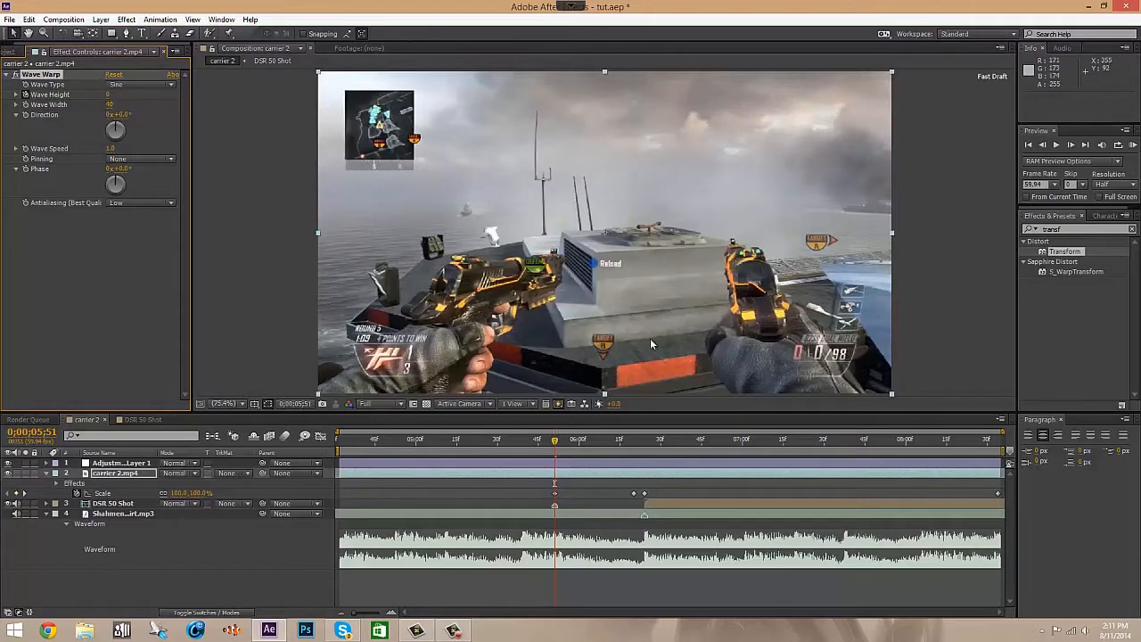
- Set Wave Warp's Wave Height on carrier 2.mp4 to 50 at 0;00;06;20
drag(557, 445, 638, 448)
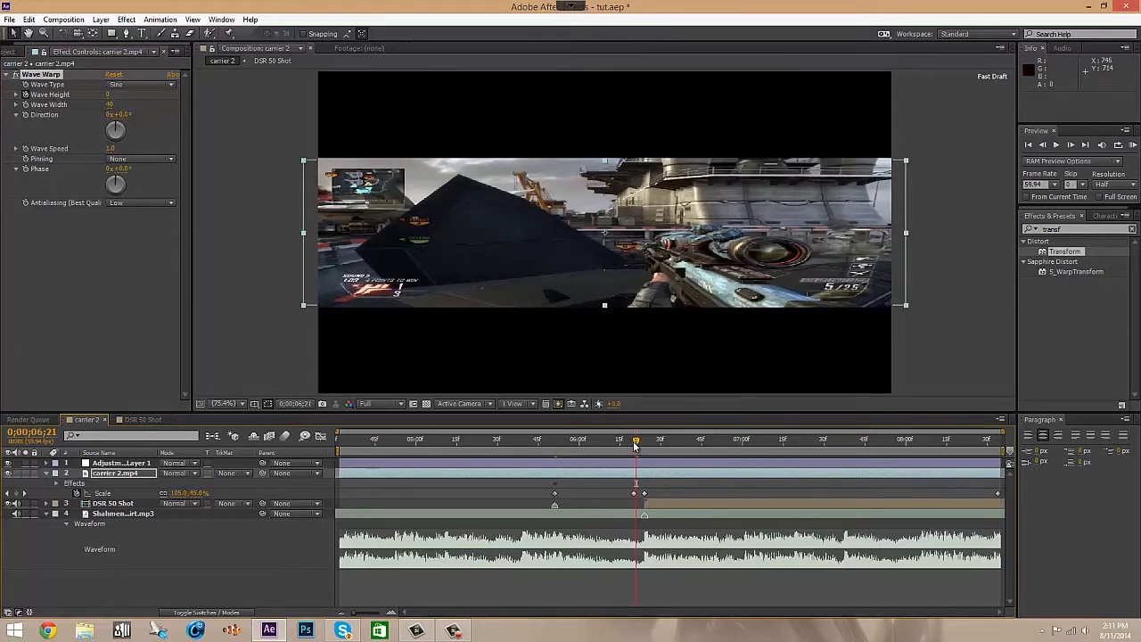
drag(635, 445, 634, 446)
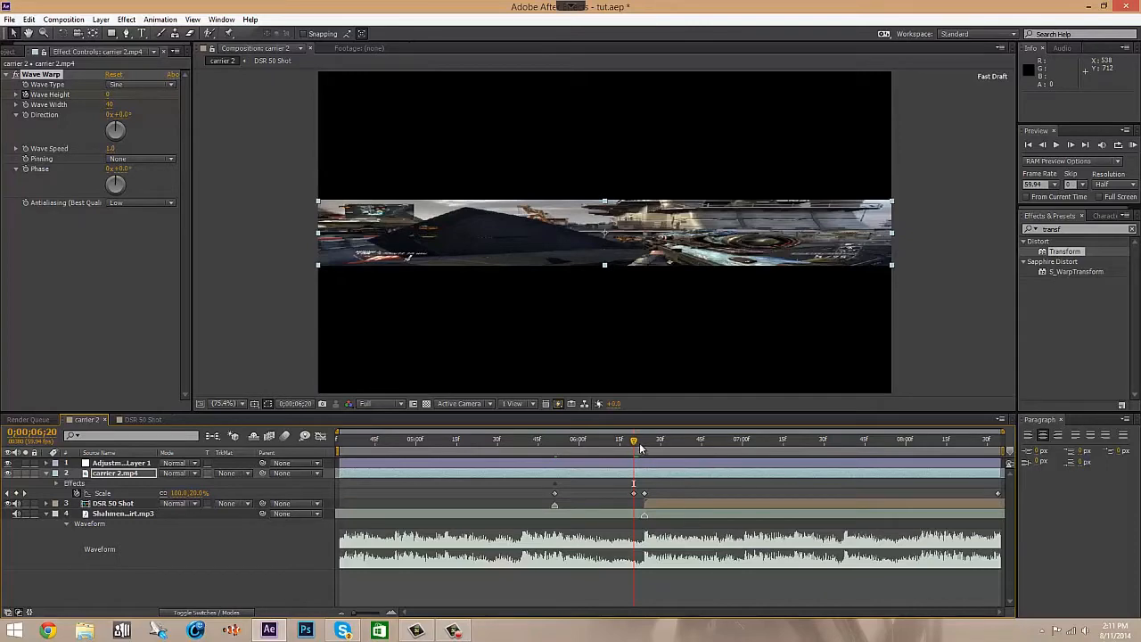
mouse_move(639, 447)
mouse_down()
mouse_move(645, 438)
mouse_move(634, 440)
mouse_up()
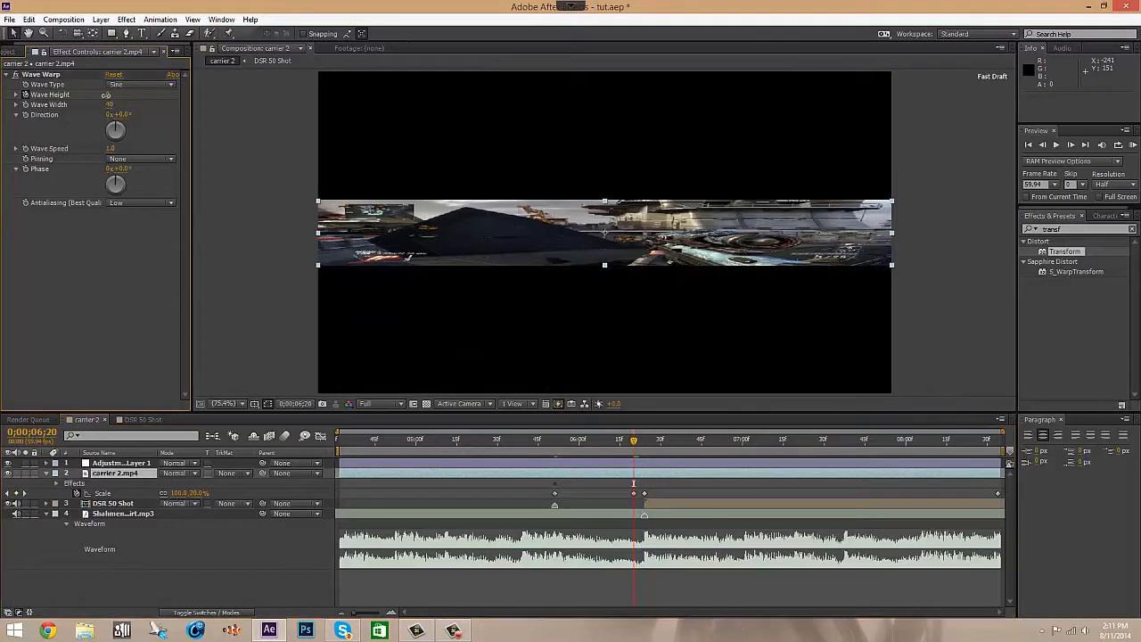
click(107, 95)
key(Return)
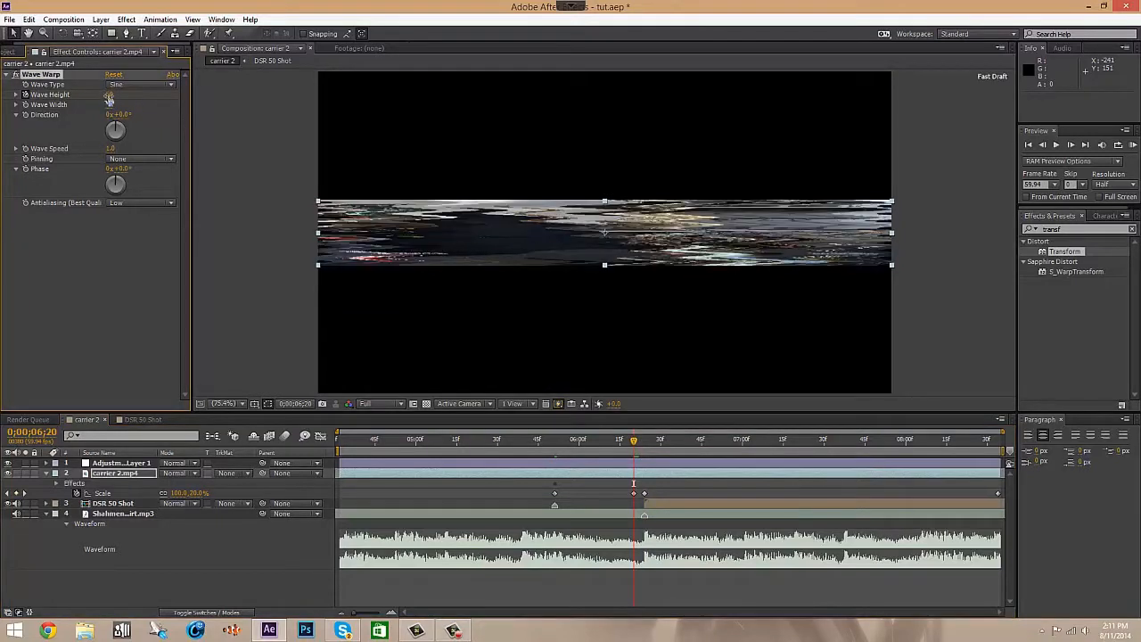
- Check the warped edges at 0;00;06;06 and set the adjustment layer's Transform Scale to 110
drag(636, 444, 596, 444)
click(585, 465)
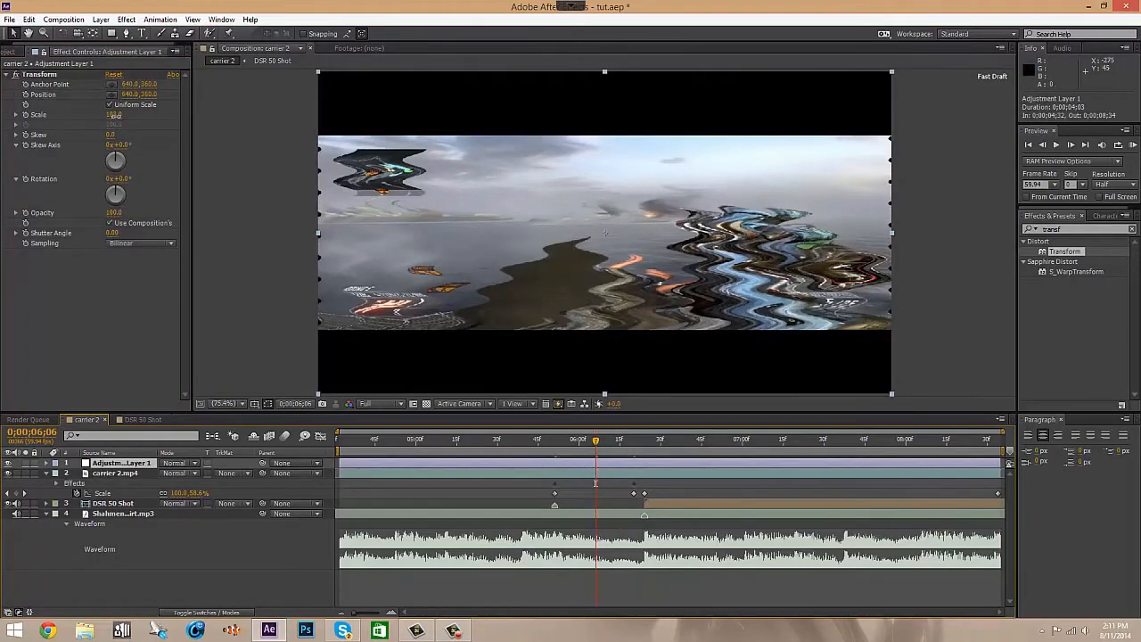
drag(114, 116, 126, 139)
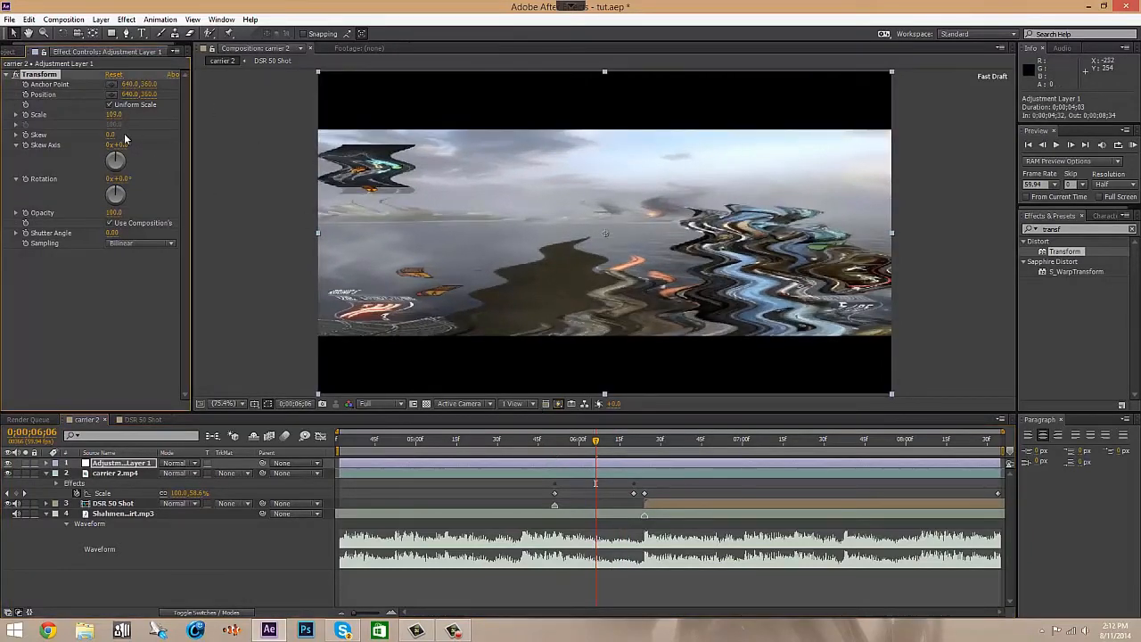
click(115, 115)
text(110)
key(Return)
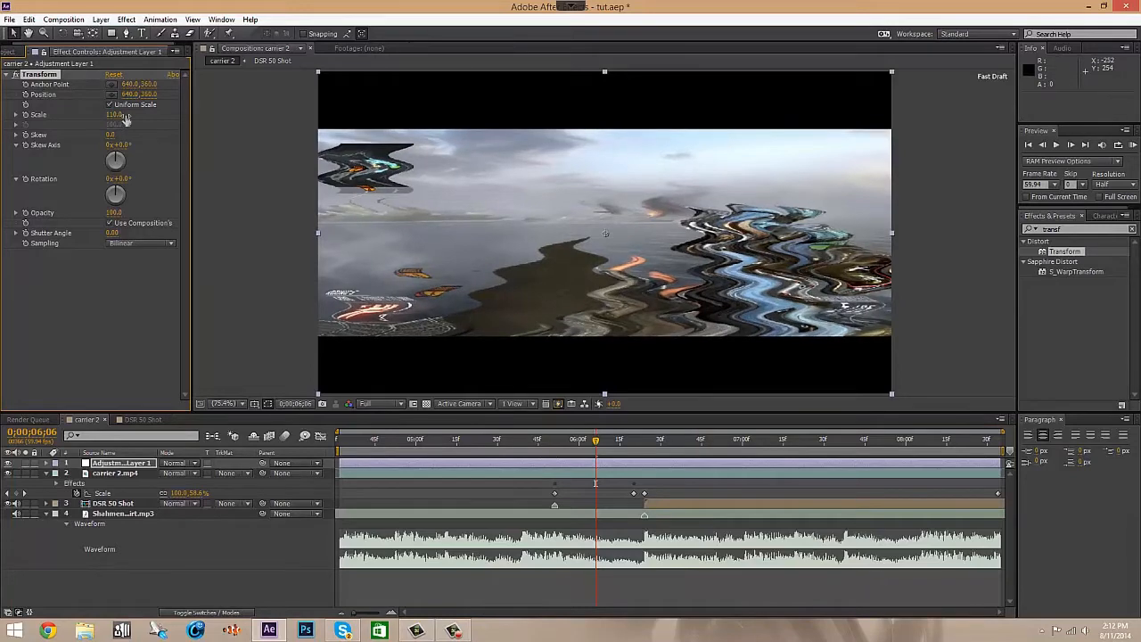
- Reveal the keyframed properties of carrier 2.mp4 and set Wave Height to 0 at 0;00;06;24
drag(594, 448, 635, 464)
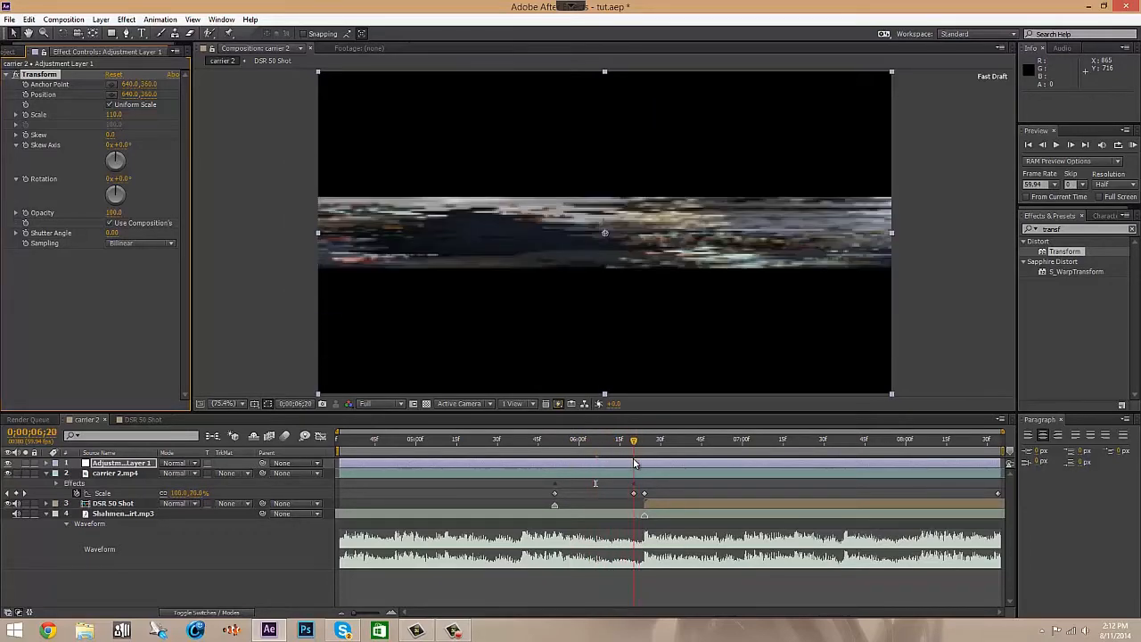
click(115, 474)
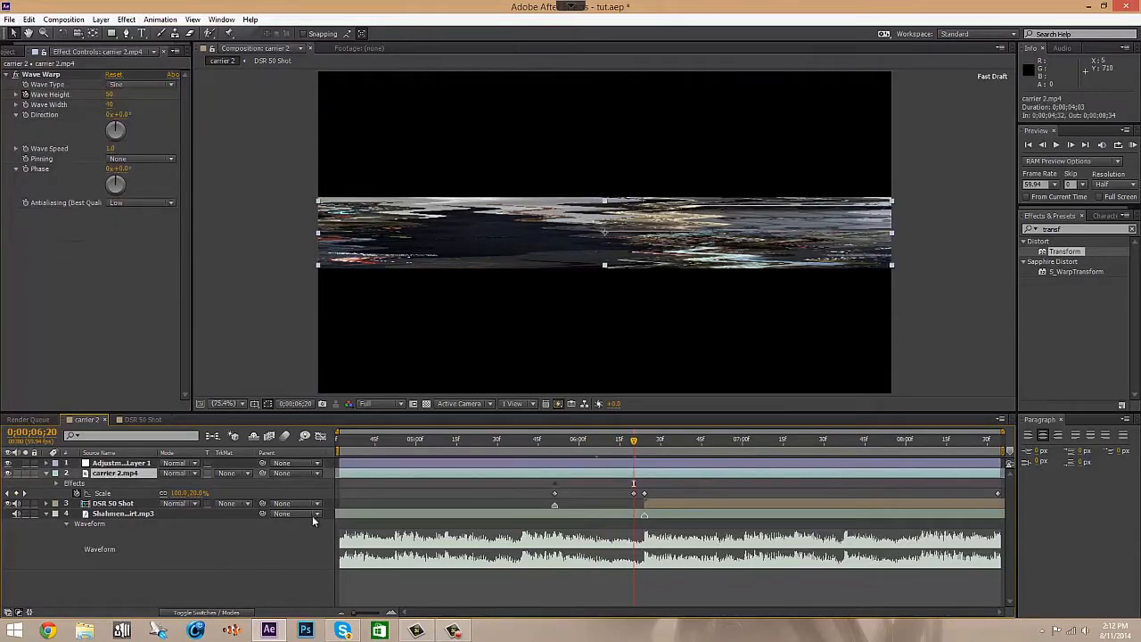
key(u)
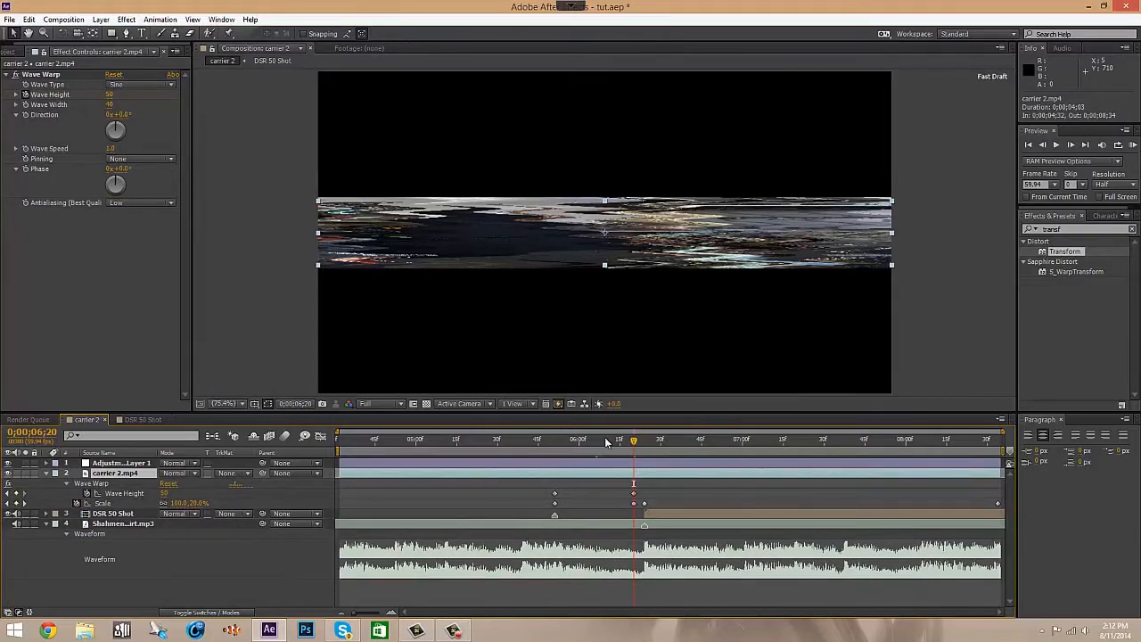
drag(631, 438, 644, 440)
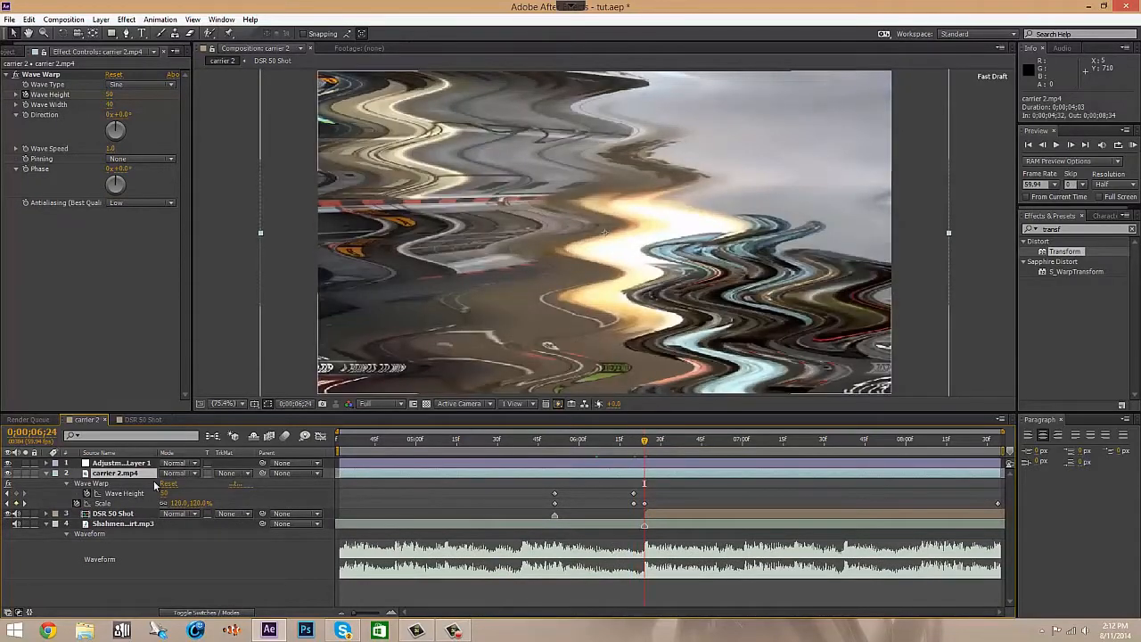
click(166, 493)
text(0)
key(Return)
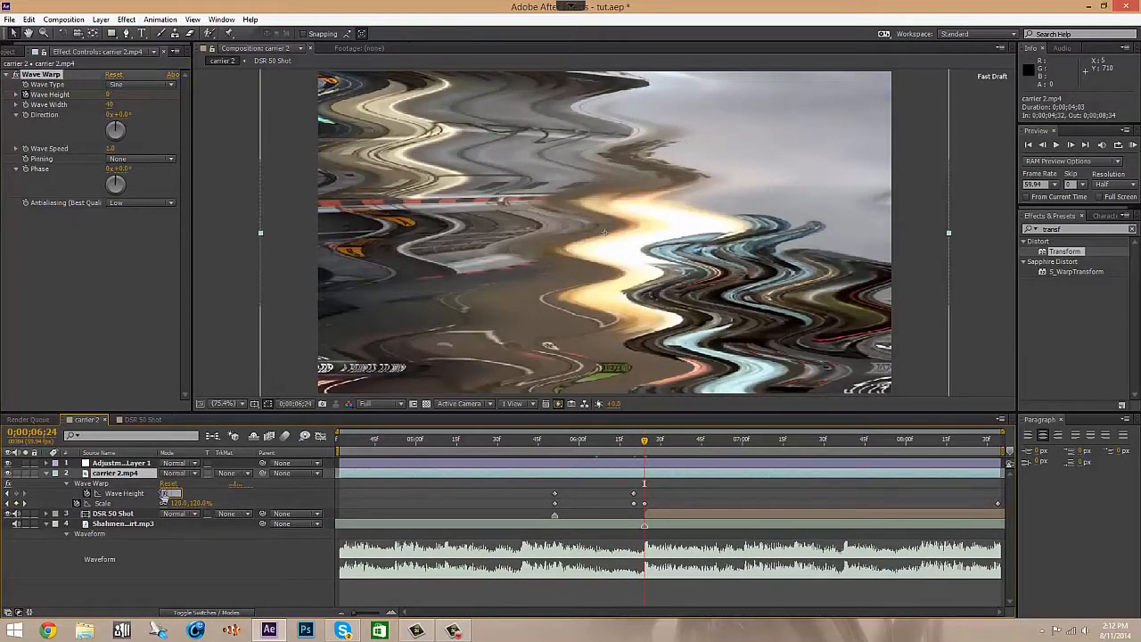
- Return to 0;00;05;51 and apply the Color Correction Exposure effect to carrier 2.mp4
drag(645, 440, 555, 464)
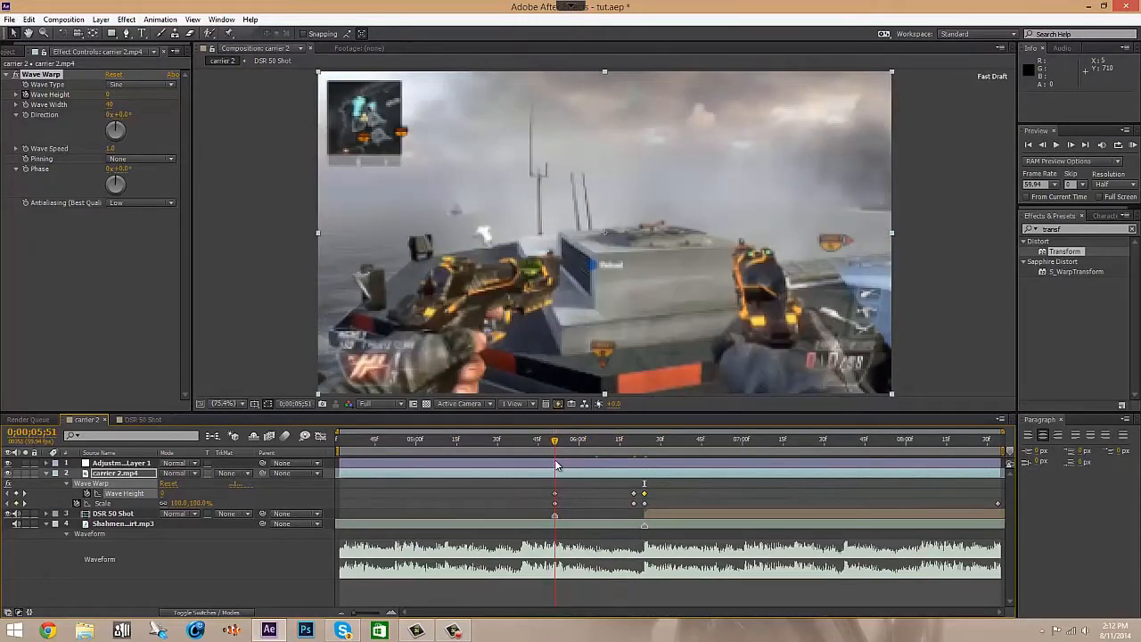
drag(1071, 230, 998, 230)
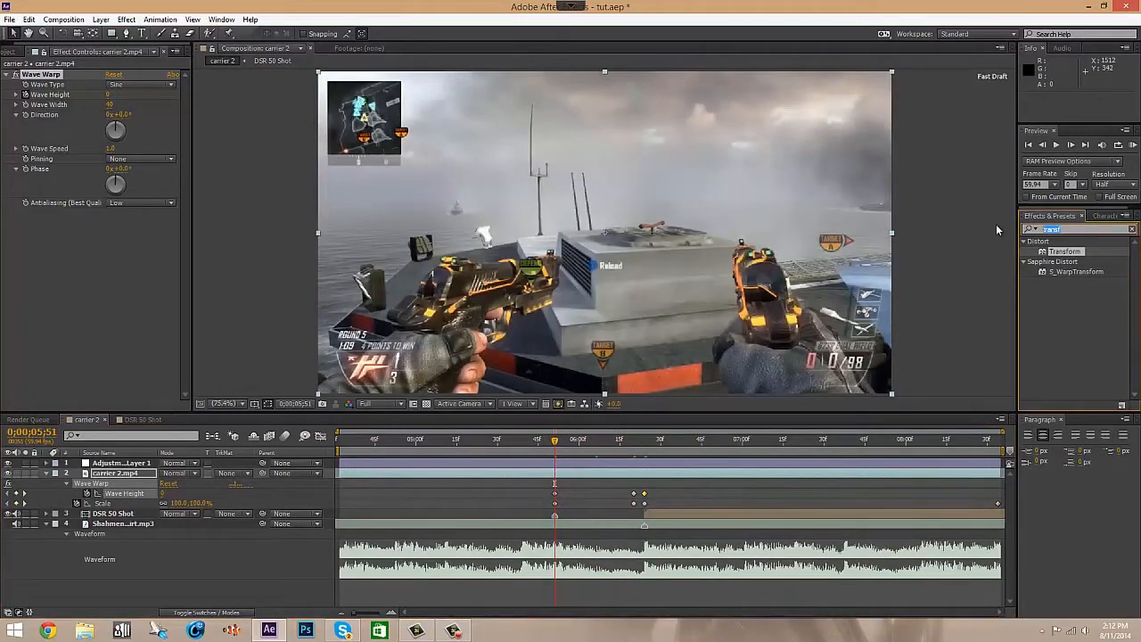
text(exposure)
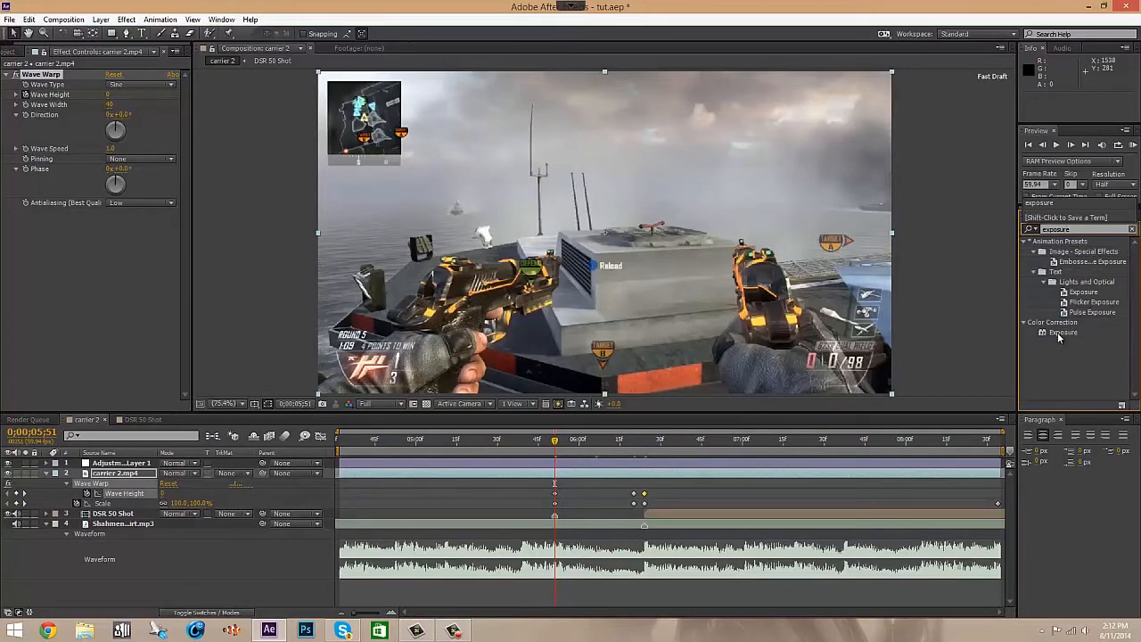
drag(1057, 333, 711, 471)
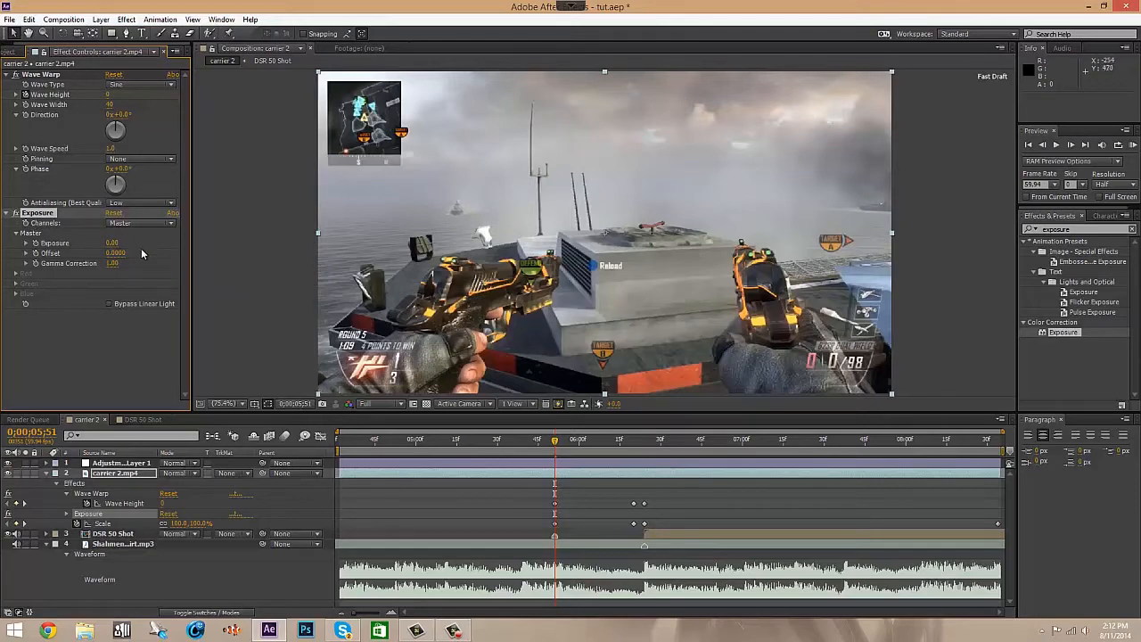
drag(112, 243, 244, 265)
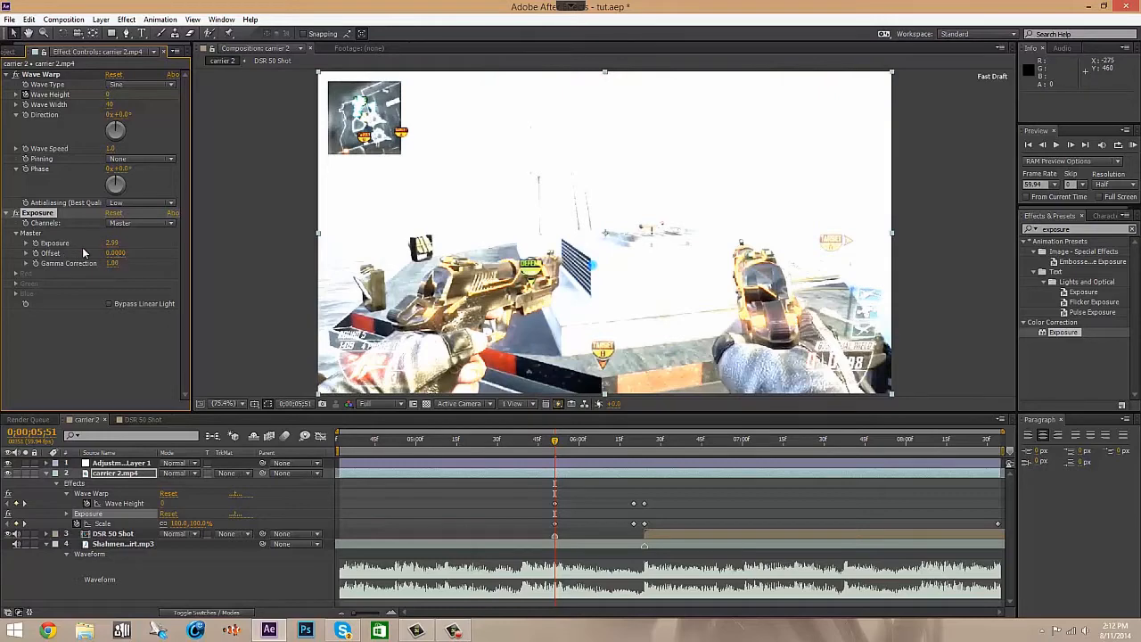
click(111, 243)
text(1.68)
key(Return)
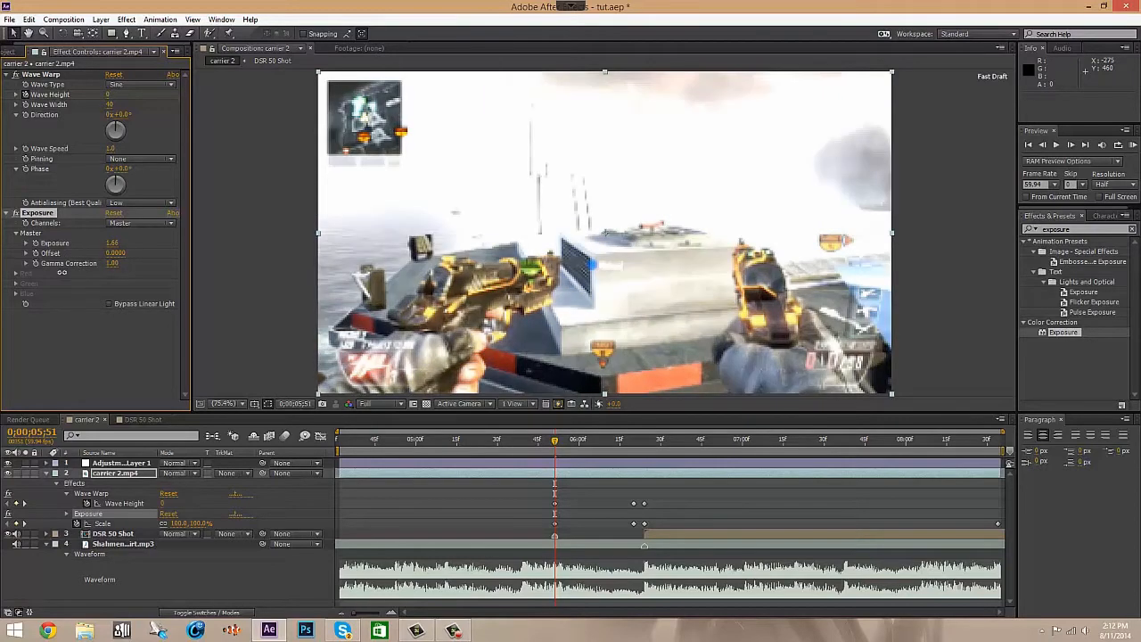
- Set Exposure to 0 and enable keyframing for Exposure and Gamma Correction on carrier 2.mp4 at 0;00;05;51
click(112, 243)
text(0)
key(Return)
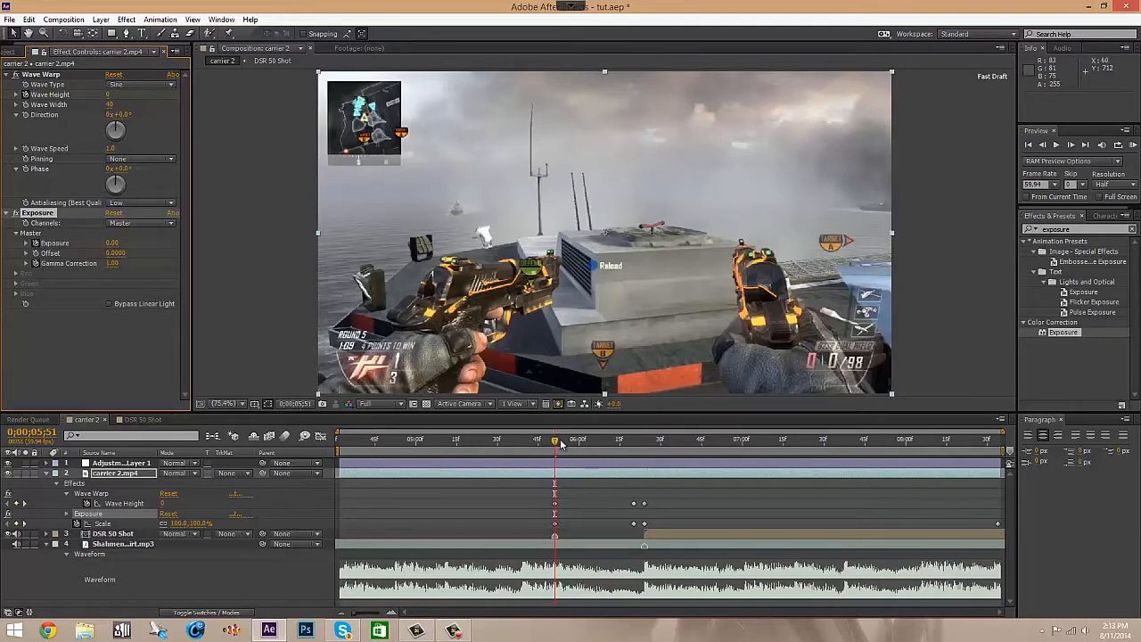
- Darken carrier 2.mp4 at 0;00;06;20 by setting Exposure to -1.5 and Gamma Correction to 0.4
drag(560, 444, 634, 449)
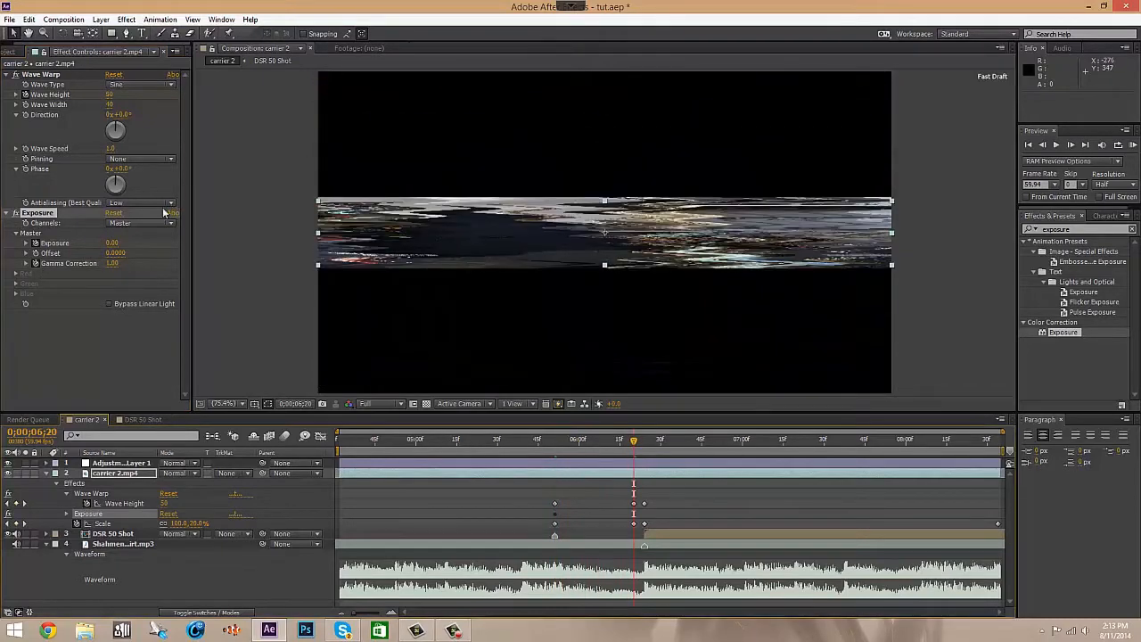
click(111, 243)
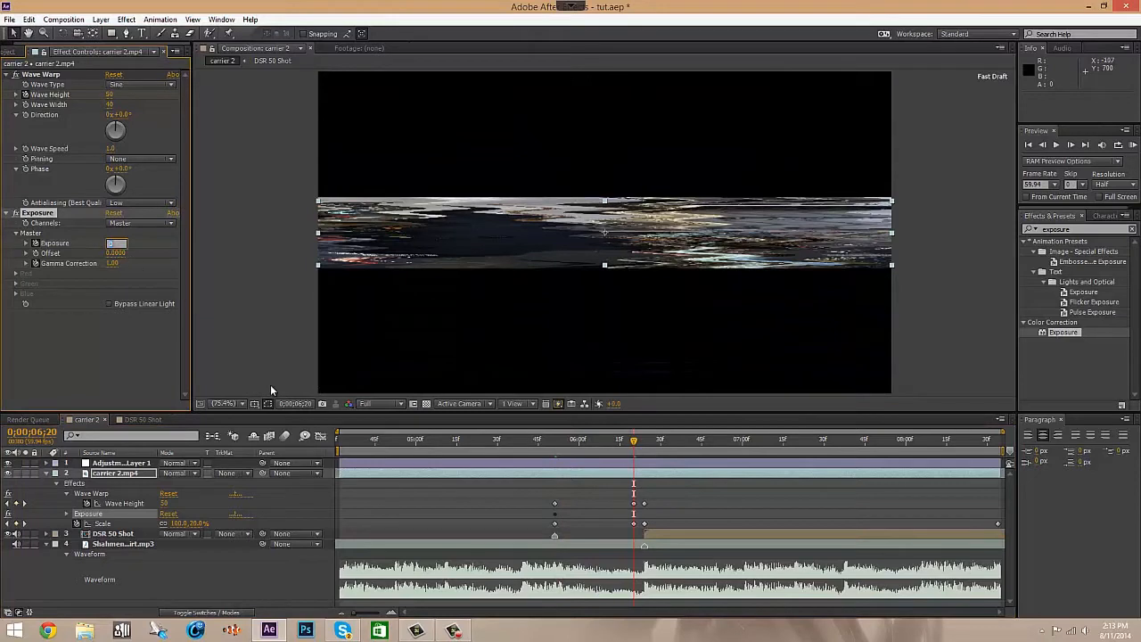
text(-1.5)
key(Return)
click(113, 263)
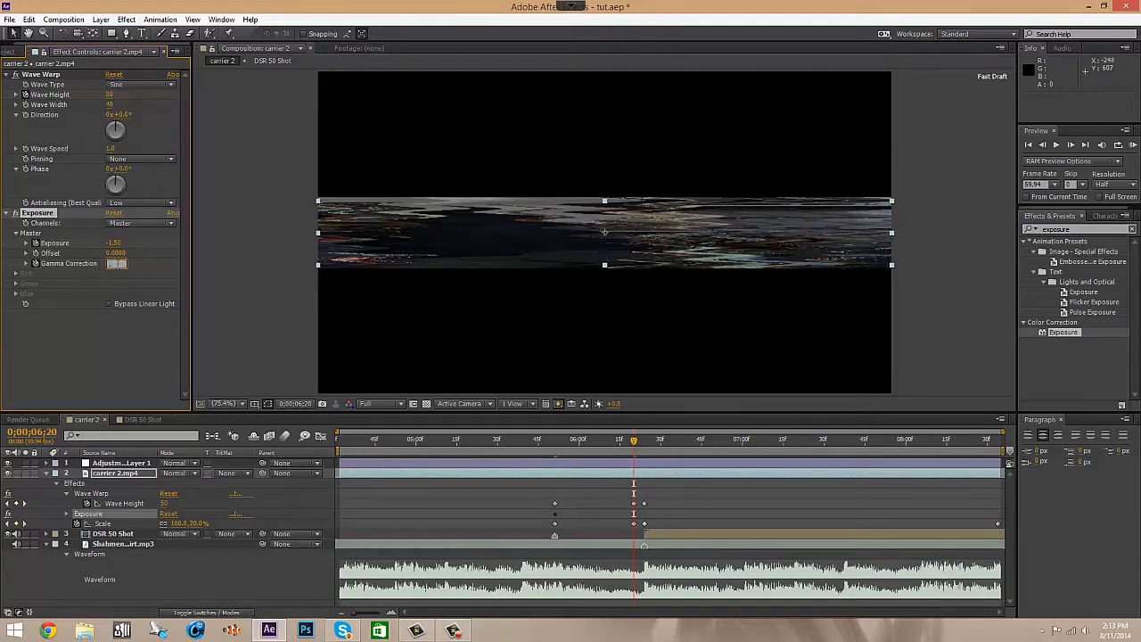
text(0.5)
key(Return)
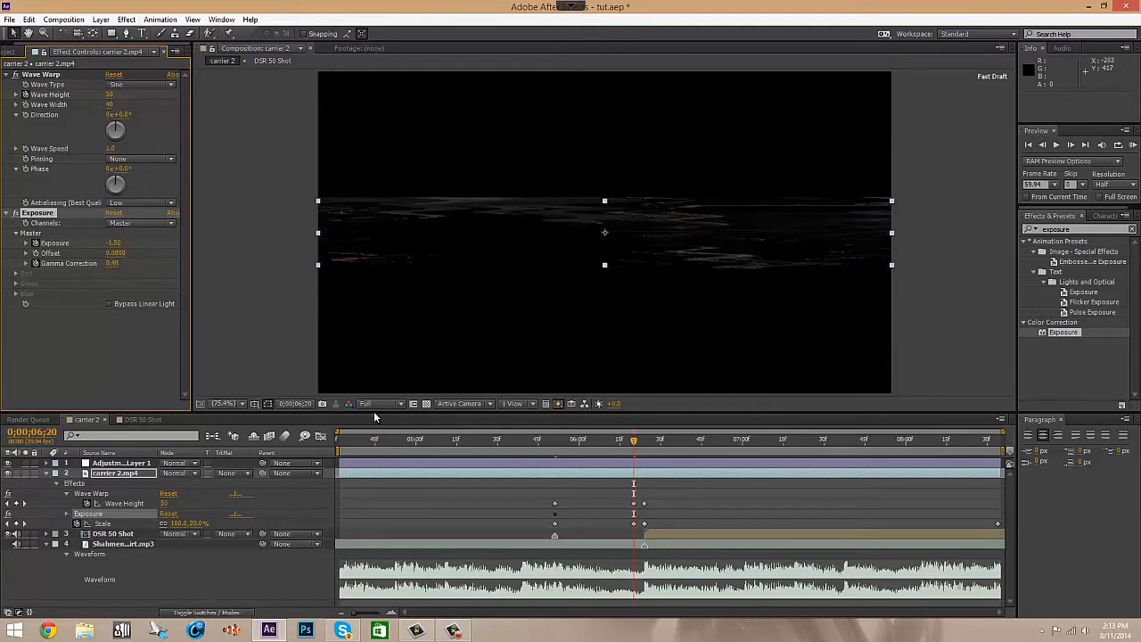
- Brighten carrier 2.mp4 at 0;00;06;24 by setting Exposure to 1.5 and Gamma Correction to 0.6
drag(633, 443, 644, 443)
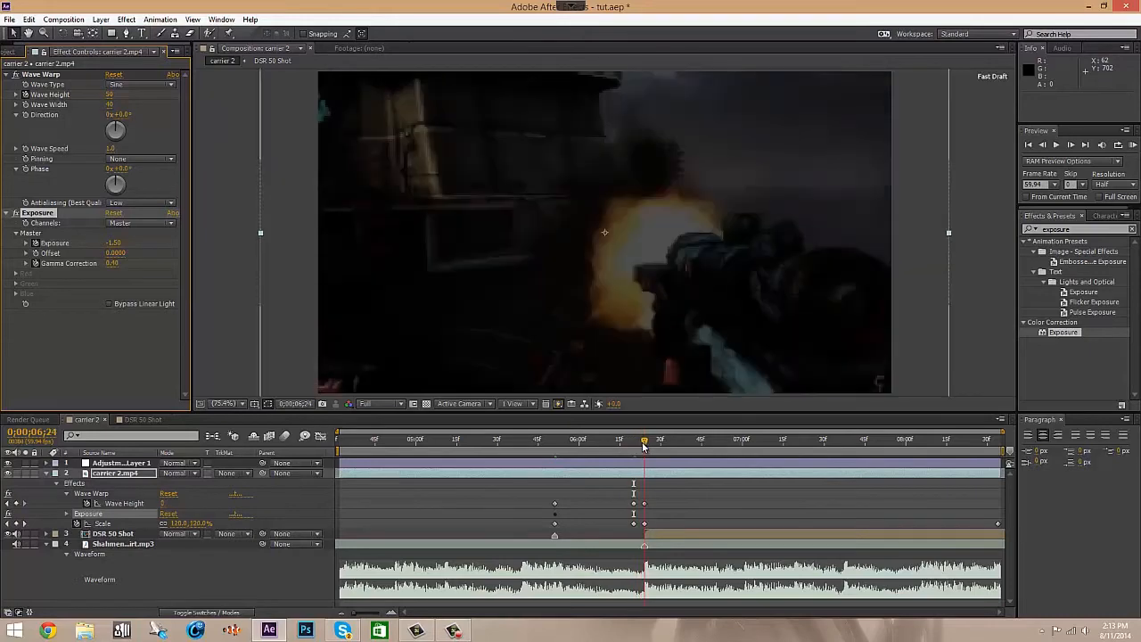
click(113, 242)
text(2)
key(Return)
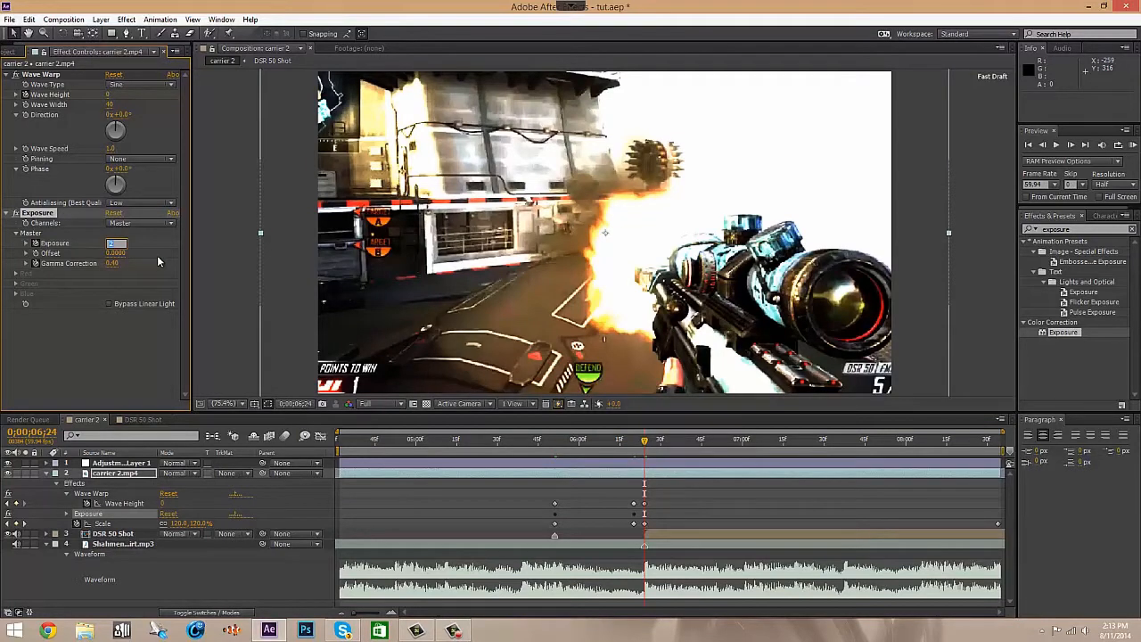
text(1.5)
key(Return)
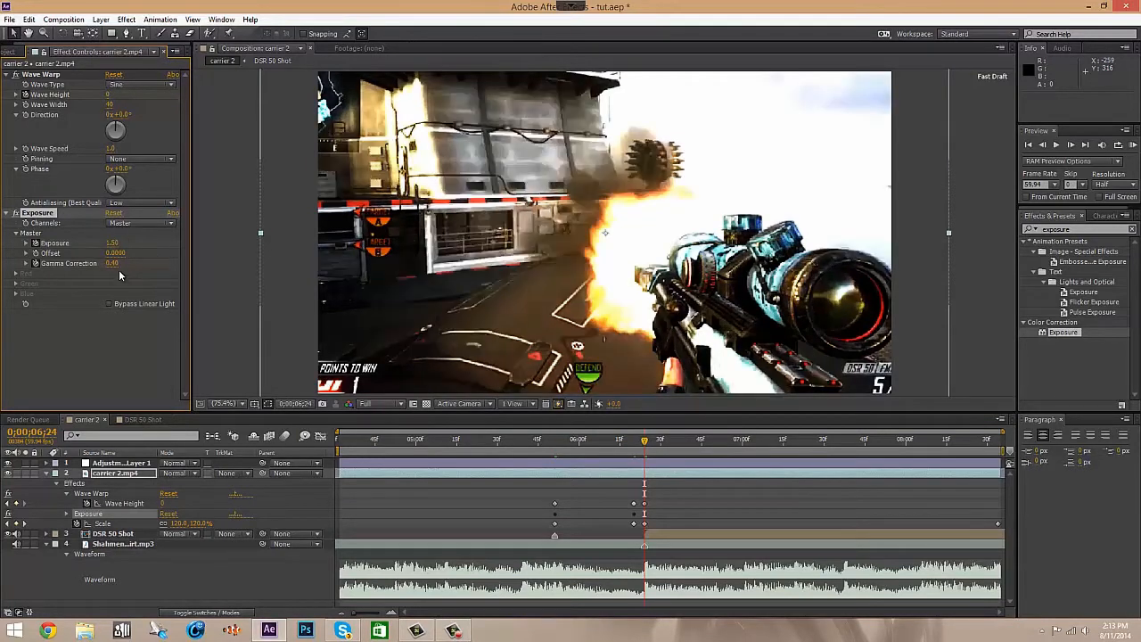
click(114, 264)
text(0.6)
key(Return)
- Show all keyframed properties of carrier 2.mp4 and examine the clip after 0;00;06;24 up to its end
mouse_move(648, 446)
mouse_down()
mouse_move(638, 441)
mouse_move(654, 441)
mouse_up()
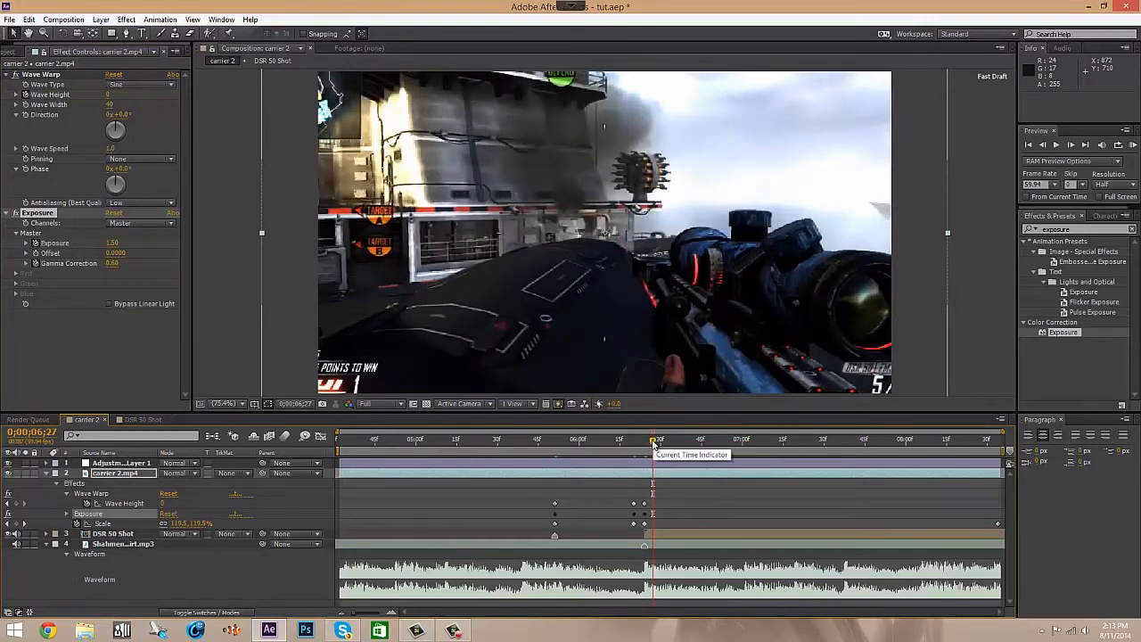
key(u)
key(u)
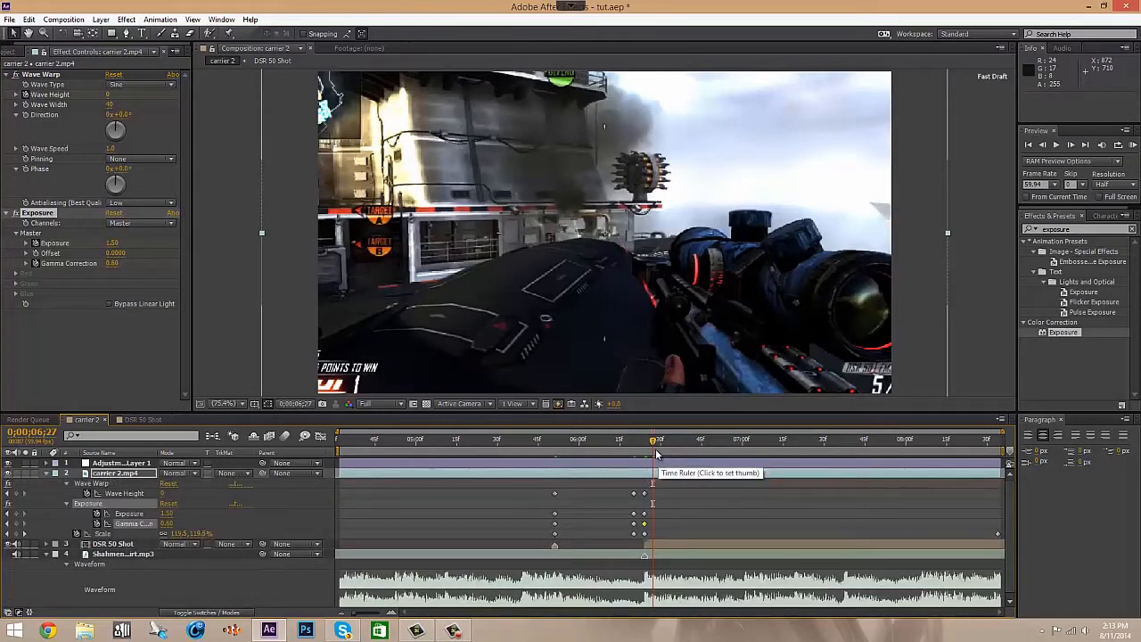
key(=)
key(=)
drag(654, 442, 680, 469)
key(space)
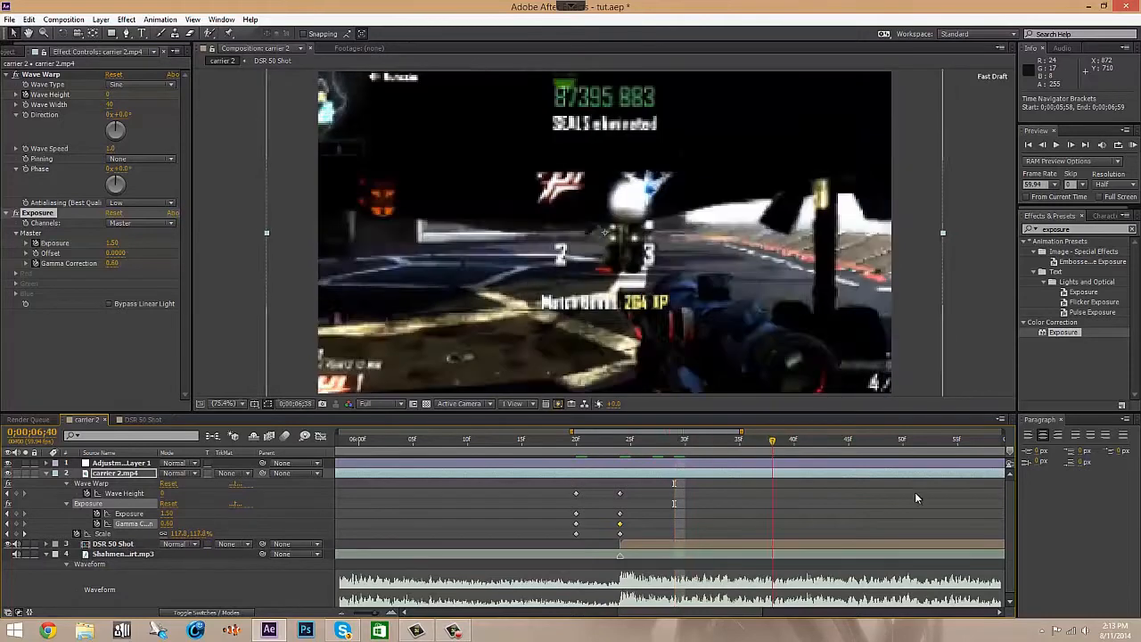
key(space)
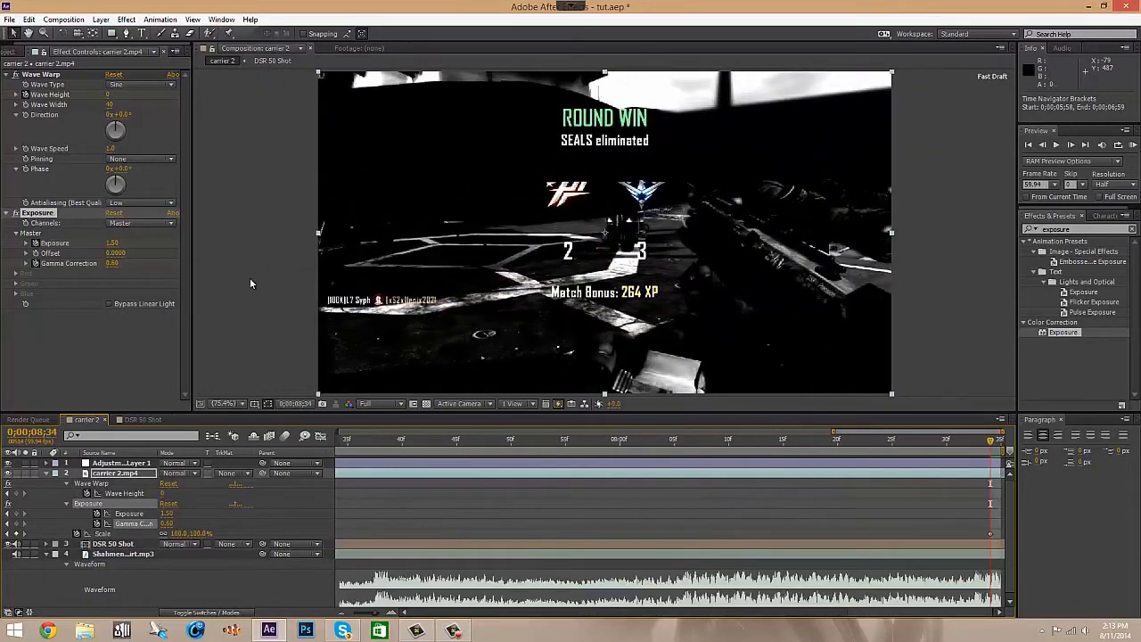
- Set Exposure to 0 and Gamma Correction to 1 on carrier 2.mp4 at 0;00;08;34
click(113, 242)
text(0)
key(Return)
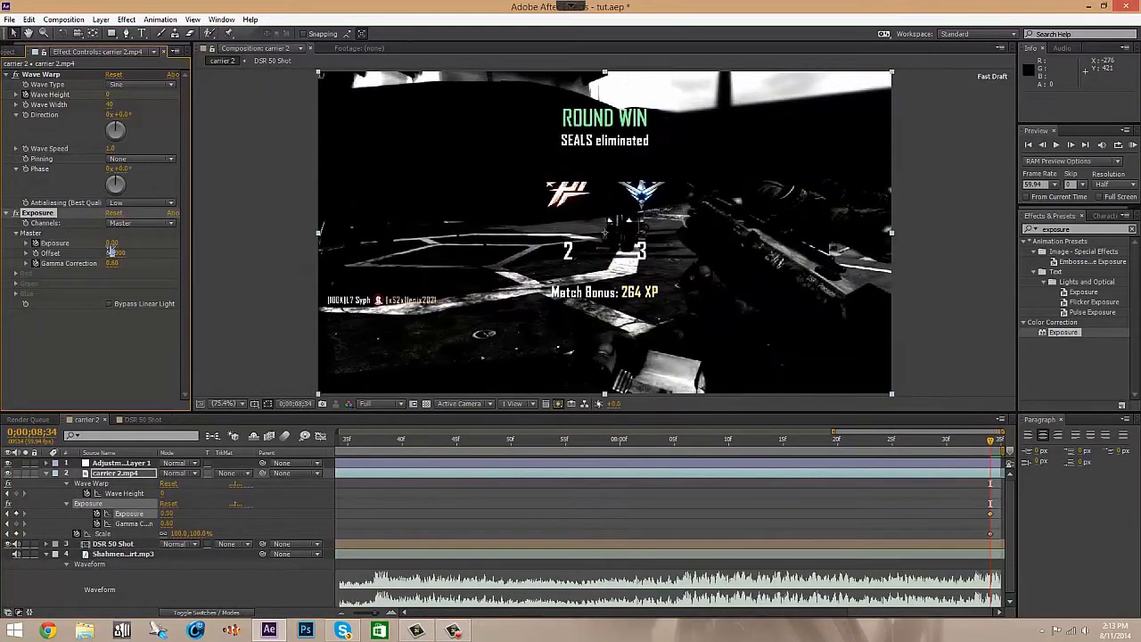
click(107, 269)
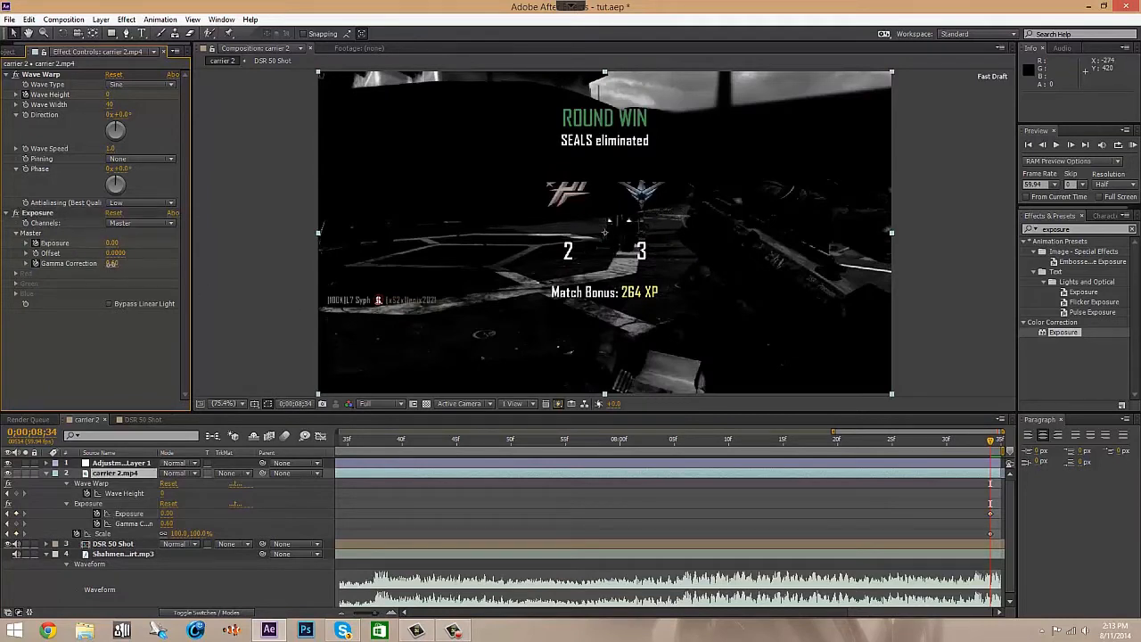
click(112, 263)
text(1)
key(Return)
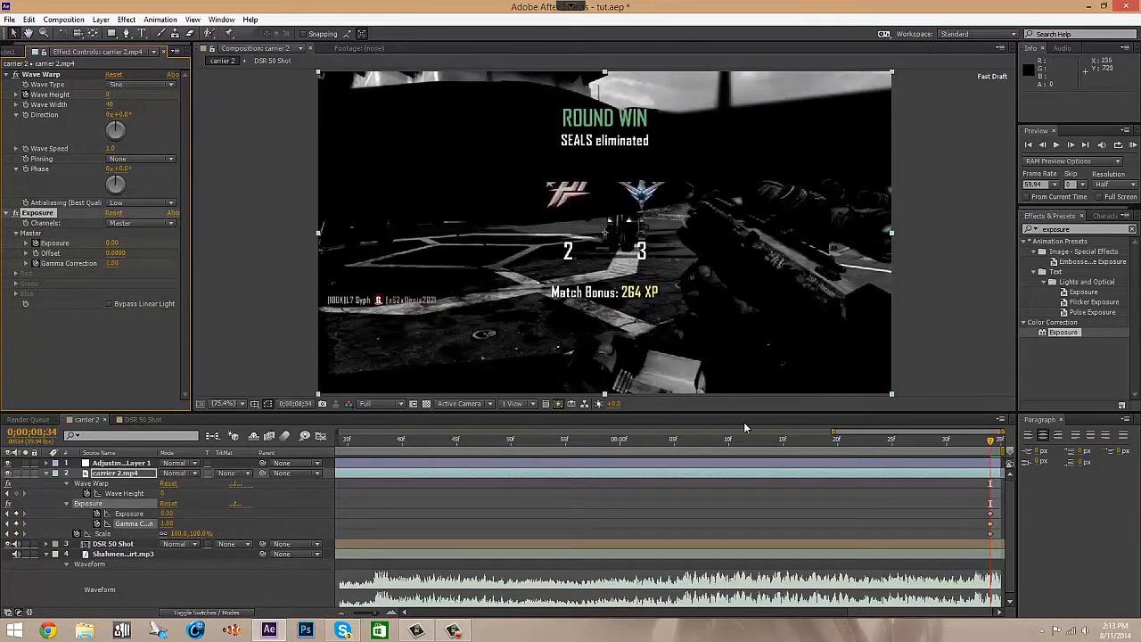
- Show the composition's full time range in the timeline and return to the first keyframes at 0;00;05;51
key(minus)
key(minus)
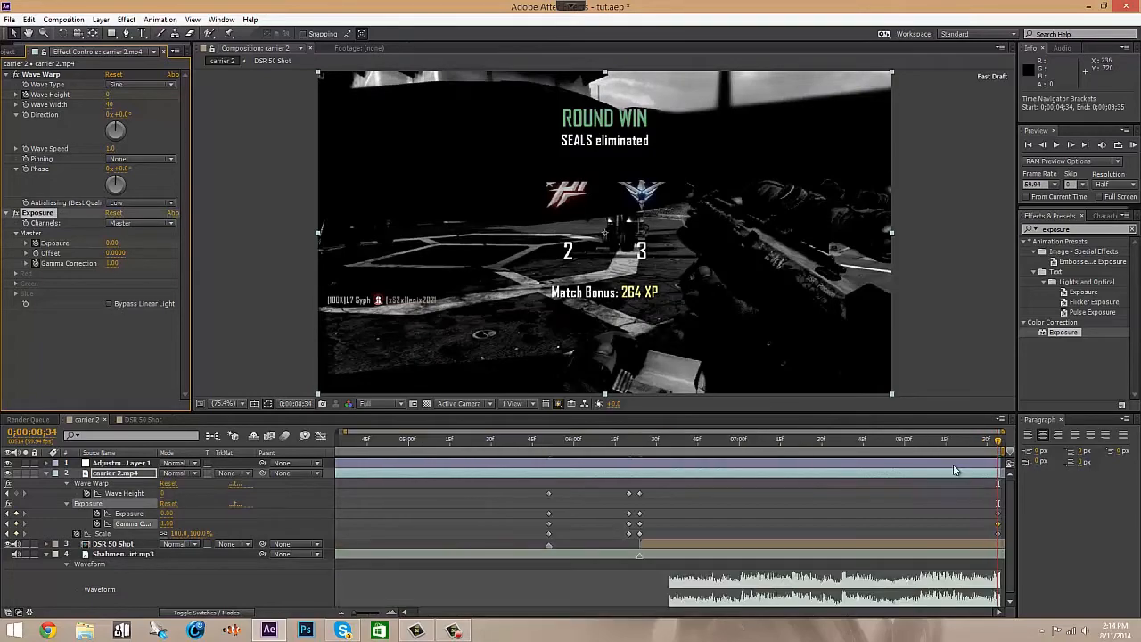
drag(995, 441, 548, 450)
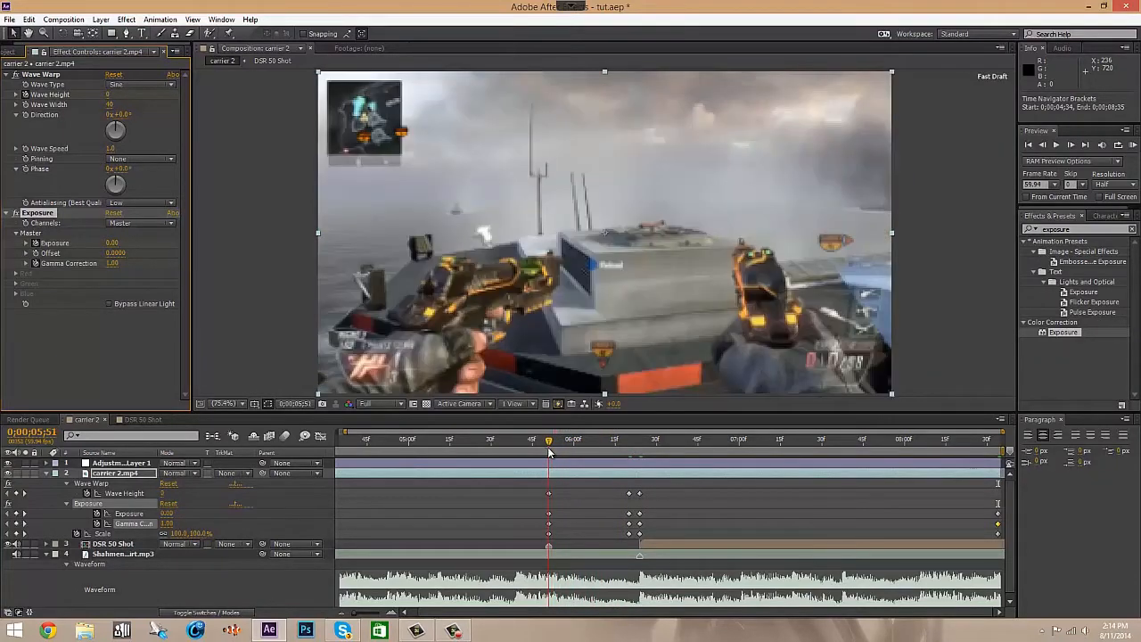
- Add a Rotation keyframe to carrier 2.mp4 at 0;00;05;51 and show all of the layer's keyframed properties
click(116, 482)
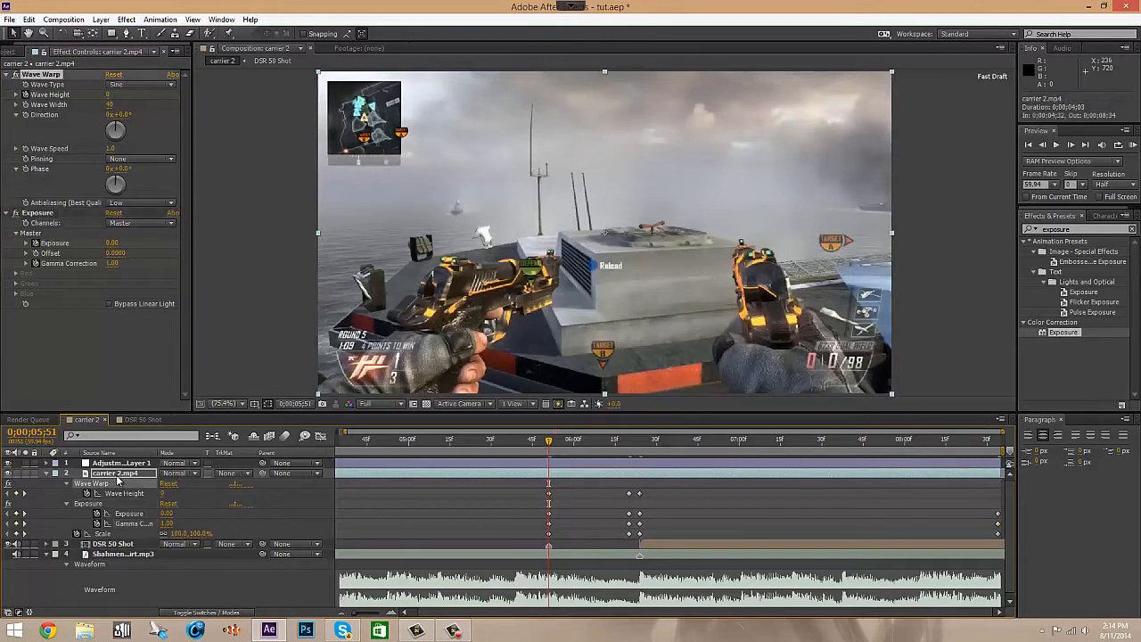
key(r)
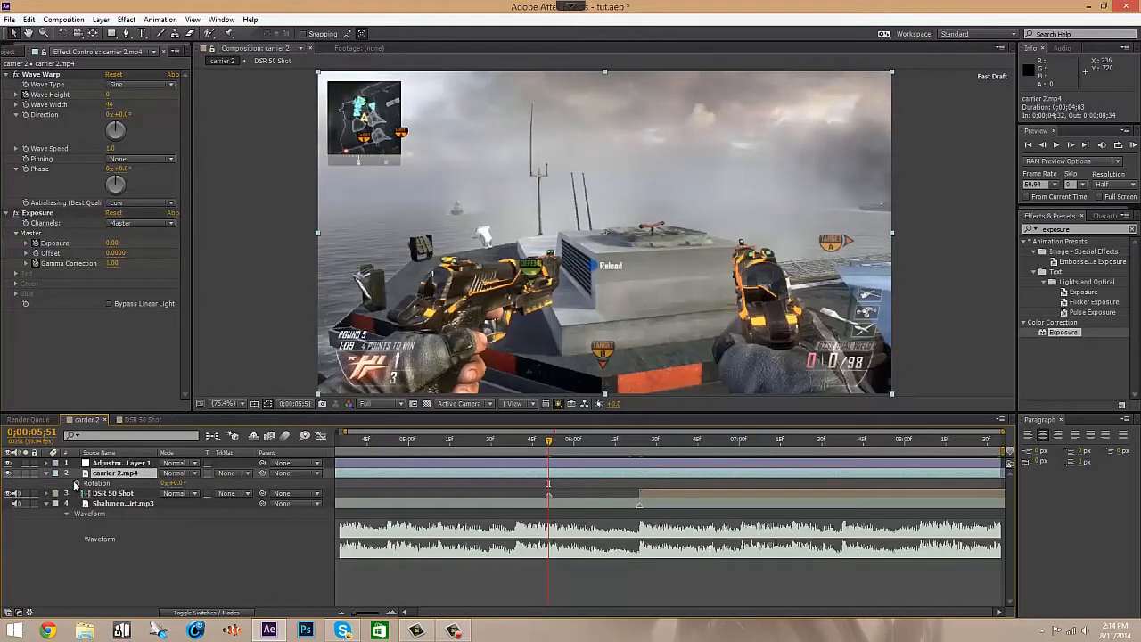
click(75, 484)
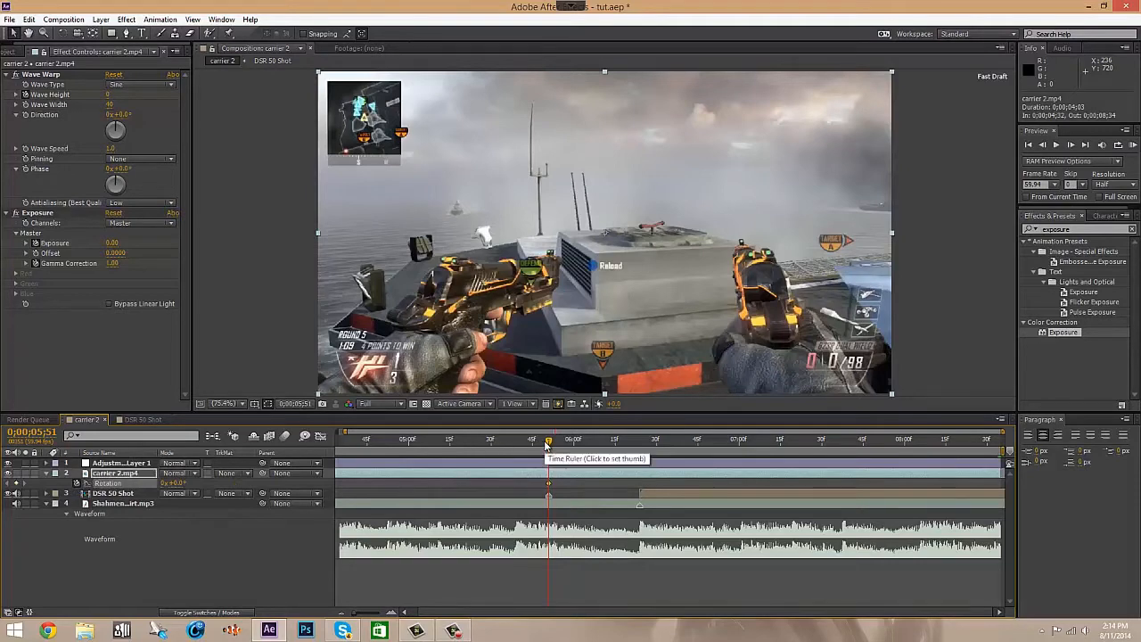
key(u)
- Set the Rotation of carrier 2.mp4 to 10° at 0;00;06;20
drag(547, 444, 629, 465)
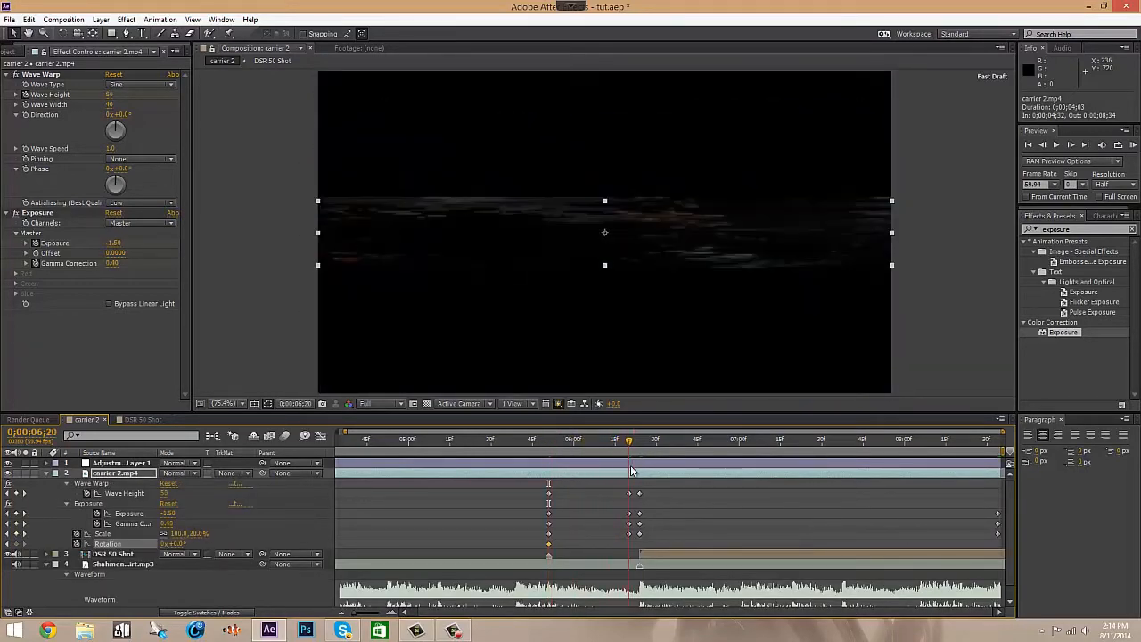
click(178, 543)
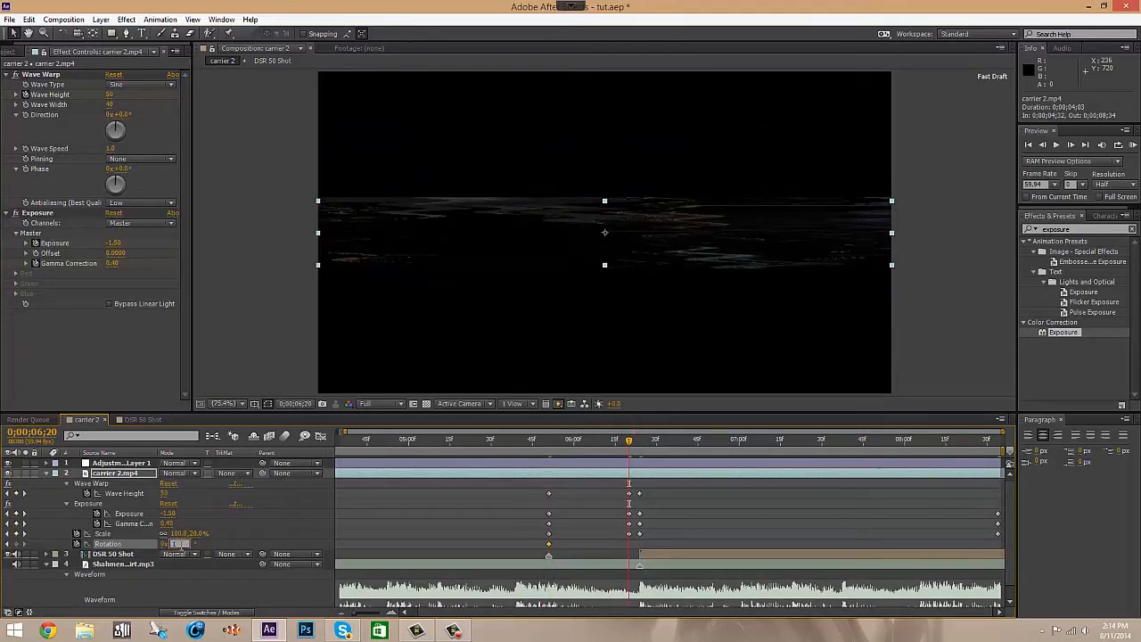
text(10)
key(Return)
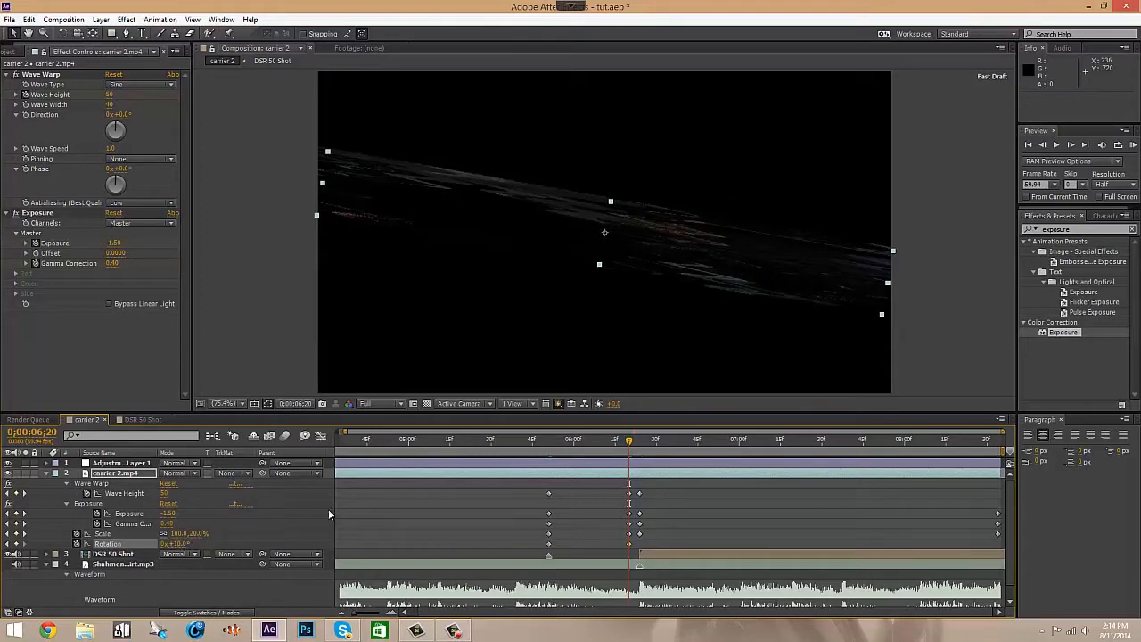
- Reduce the Rotation of carrier 2.mp4 at 0;00;06;20 to 6°
click(107, 462)
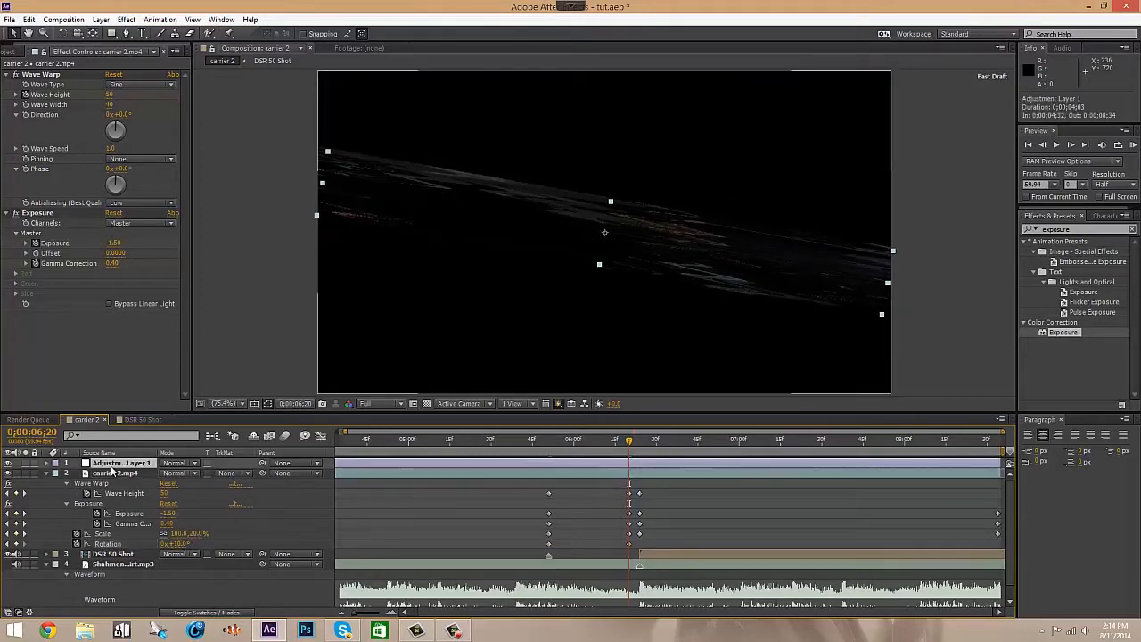
click(114, 472)
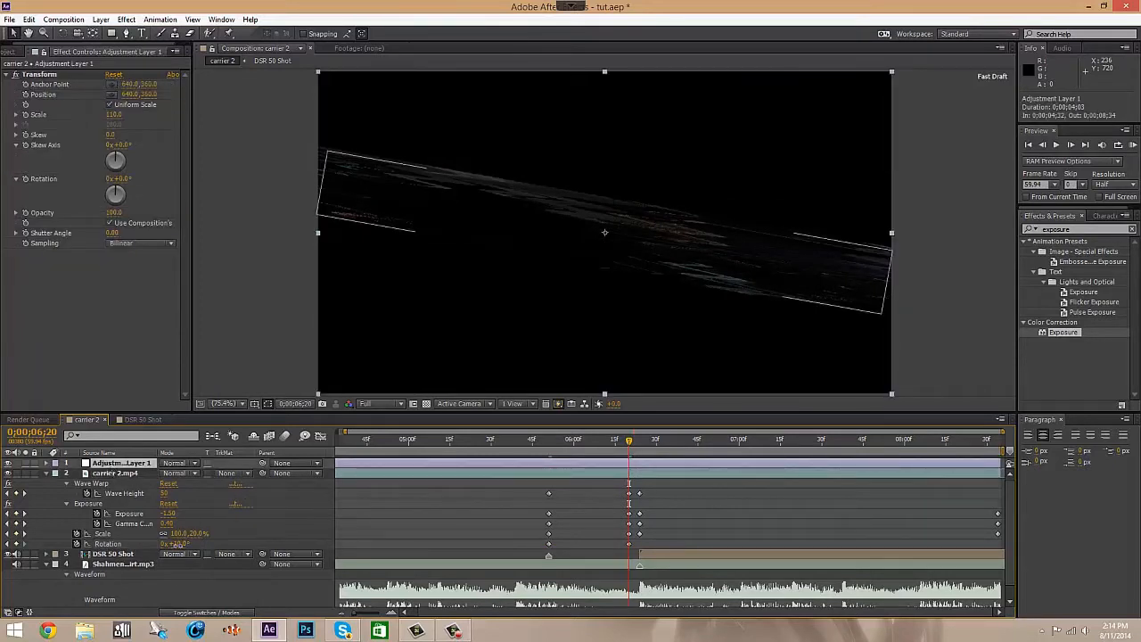
click(179, 543)
text(6)
key(Return)
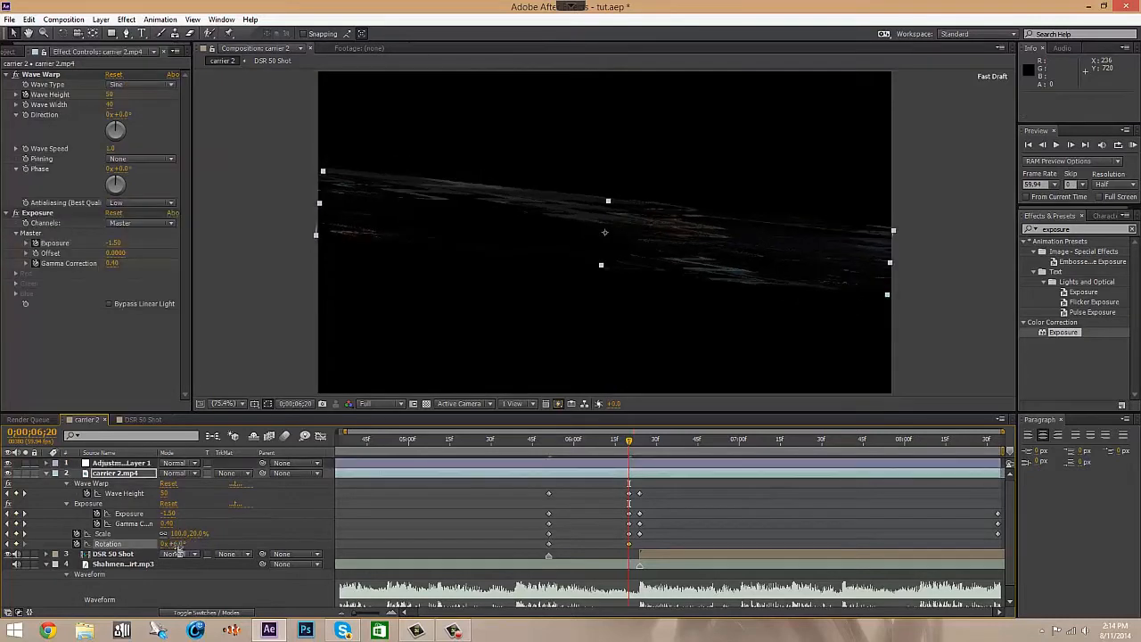
- Start keyframing the Transform effect's Scale on the adjustment layer at 0;00;05;51
click(137, 465)
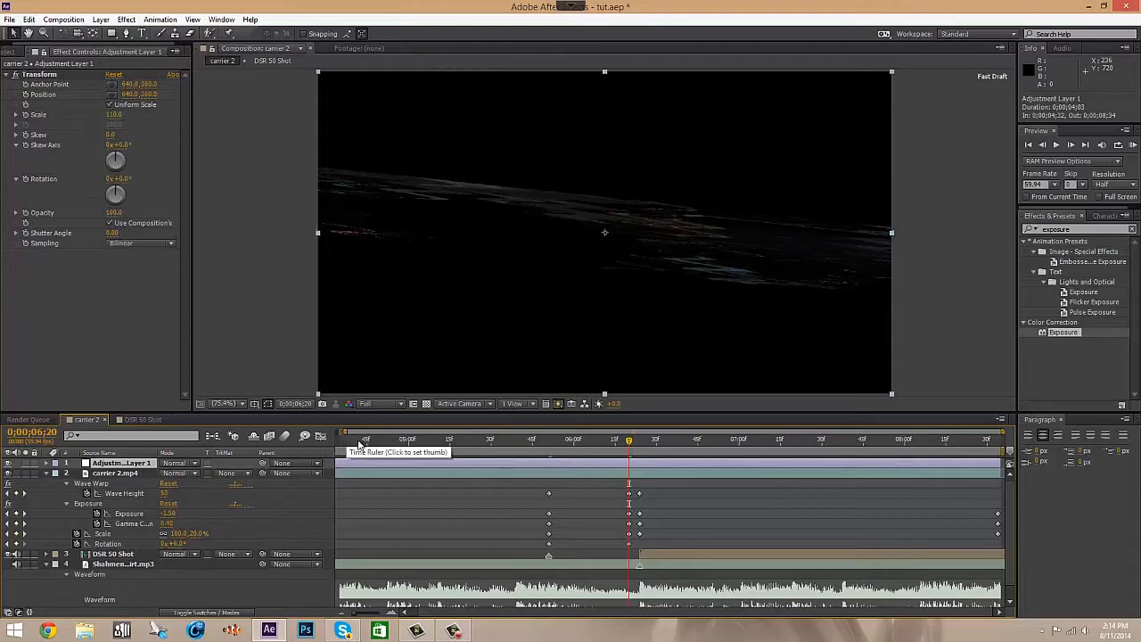
click(114, 116)
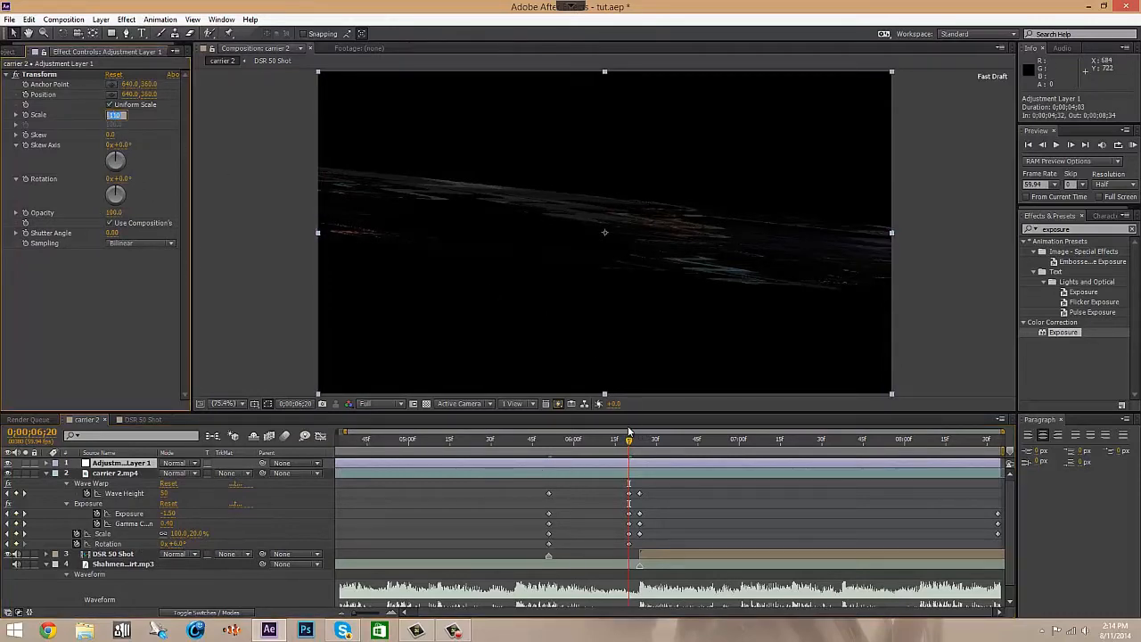
click(546, 440)
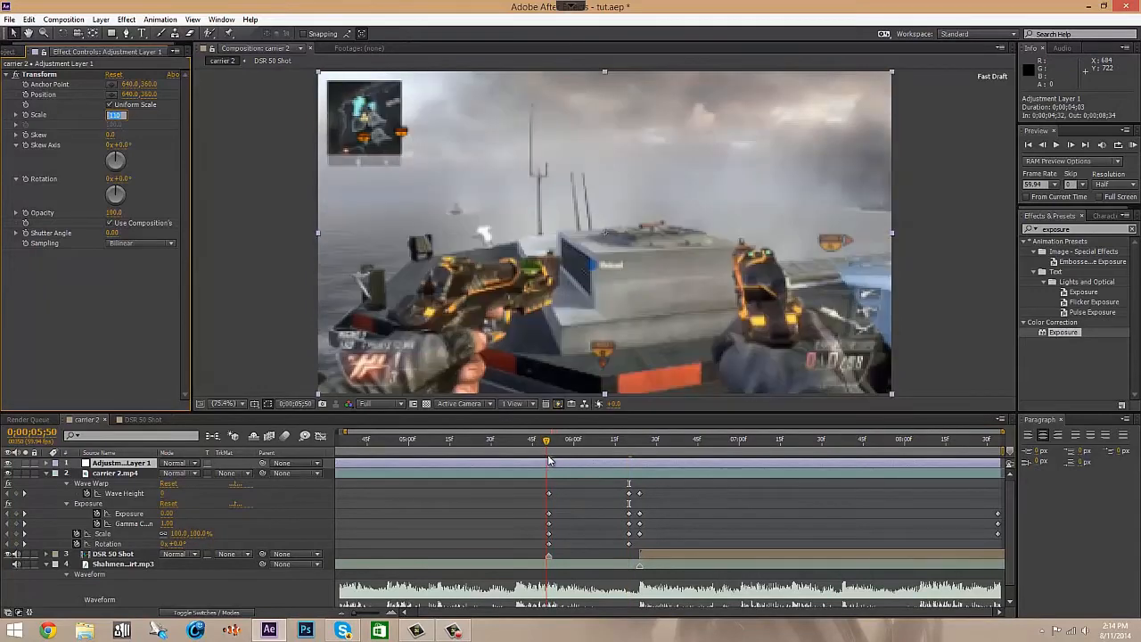
drag(548, 456, 550, 457)
click(24, 117)
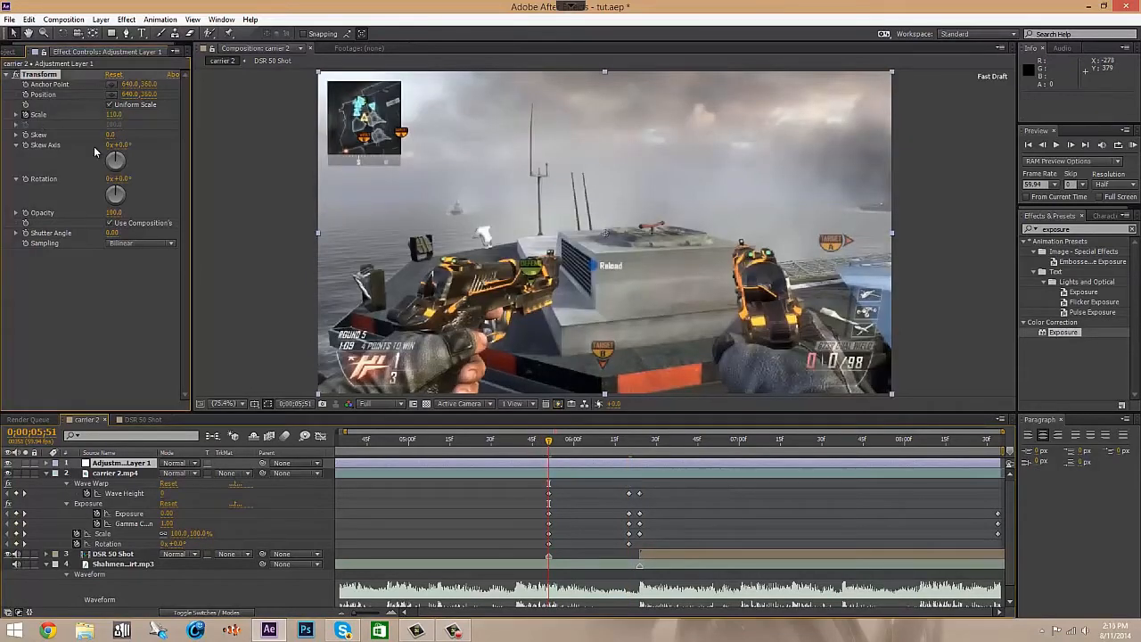
- Set the adjustment layer's Transform Scale to 115 at 0;00;06;20
drag(548, 440, 629, 439)
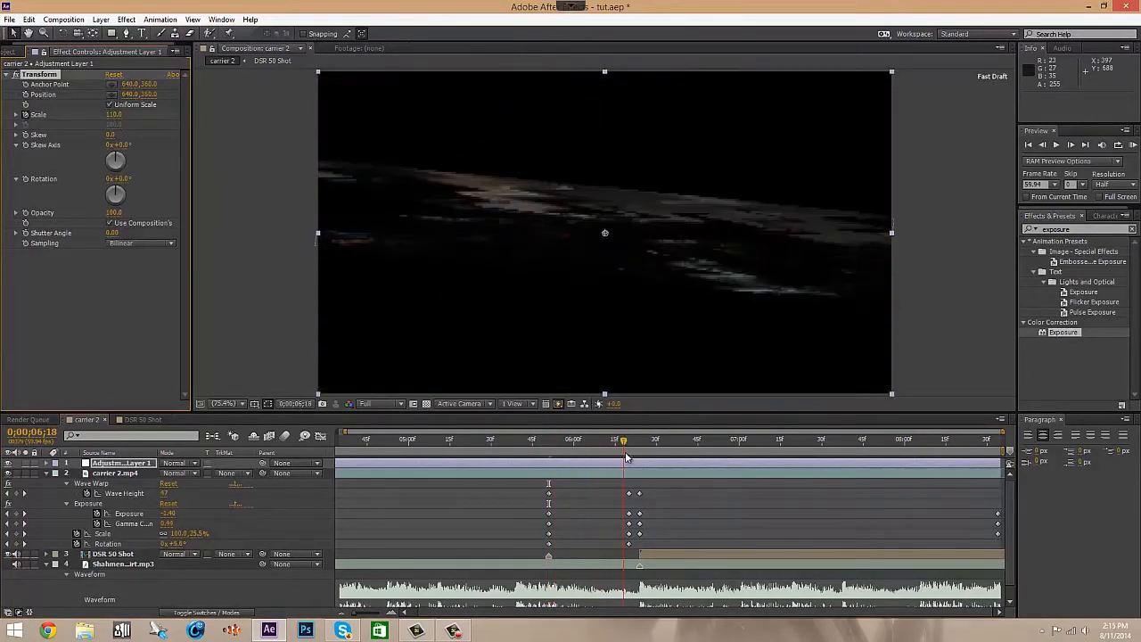
click(114, 115)
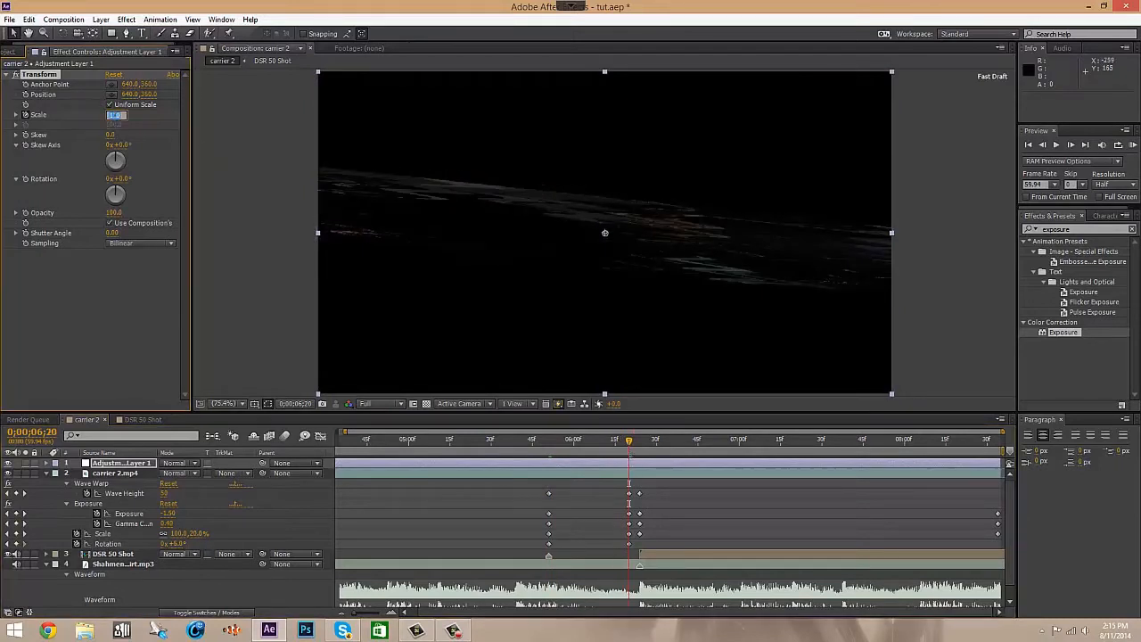
text(115)
key(Return)
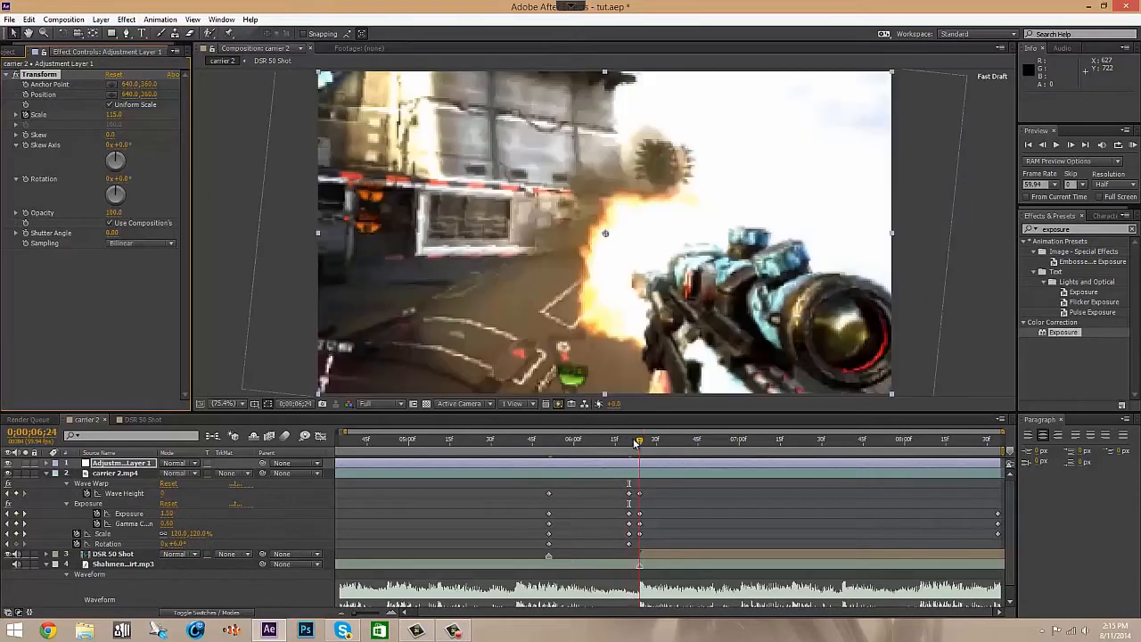
- Set the adjustment layer's Transform Scale to 110 at 0;00;06;24
drag(629, 445, 639, 440)
click(114, 114)
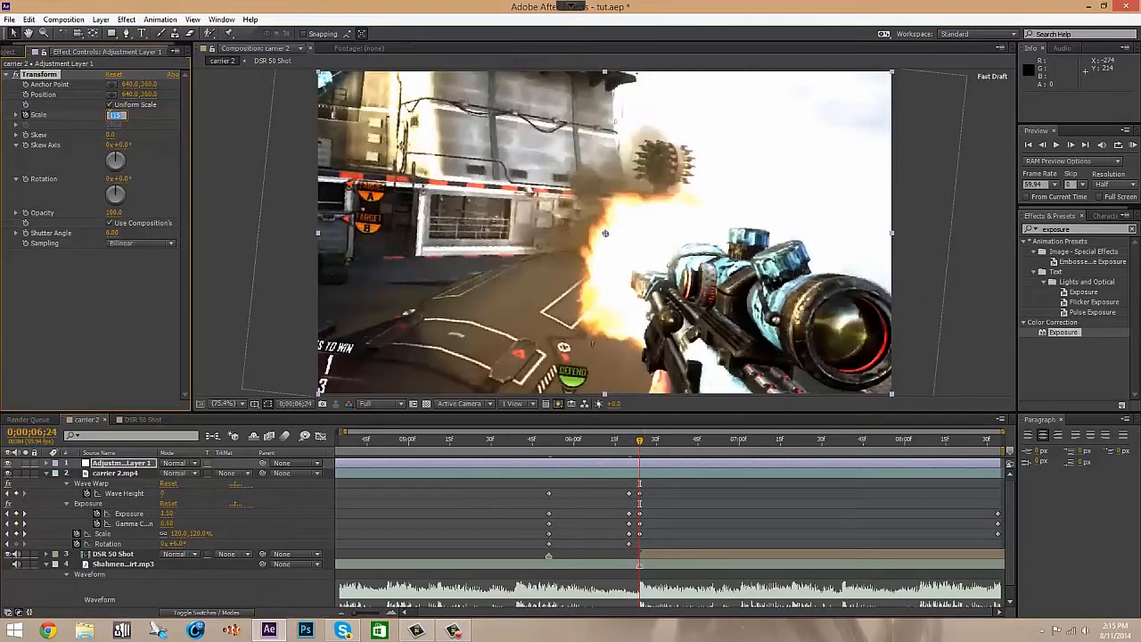
drag(110, 116, 109, 114)
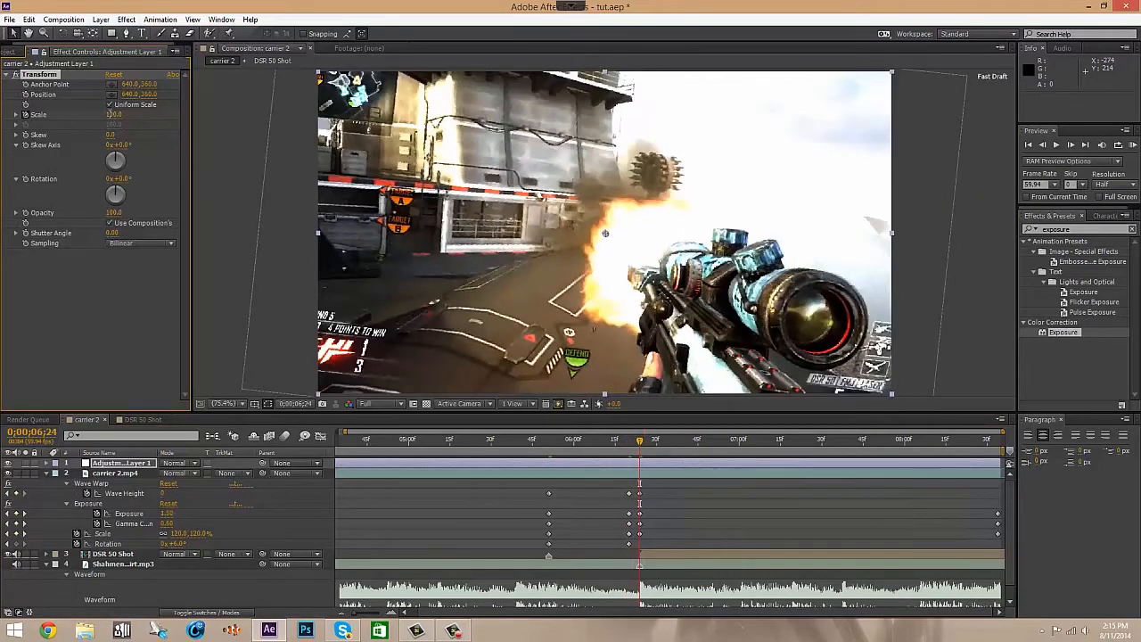
text(110)
key(Return)
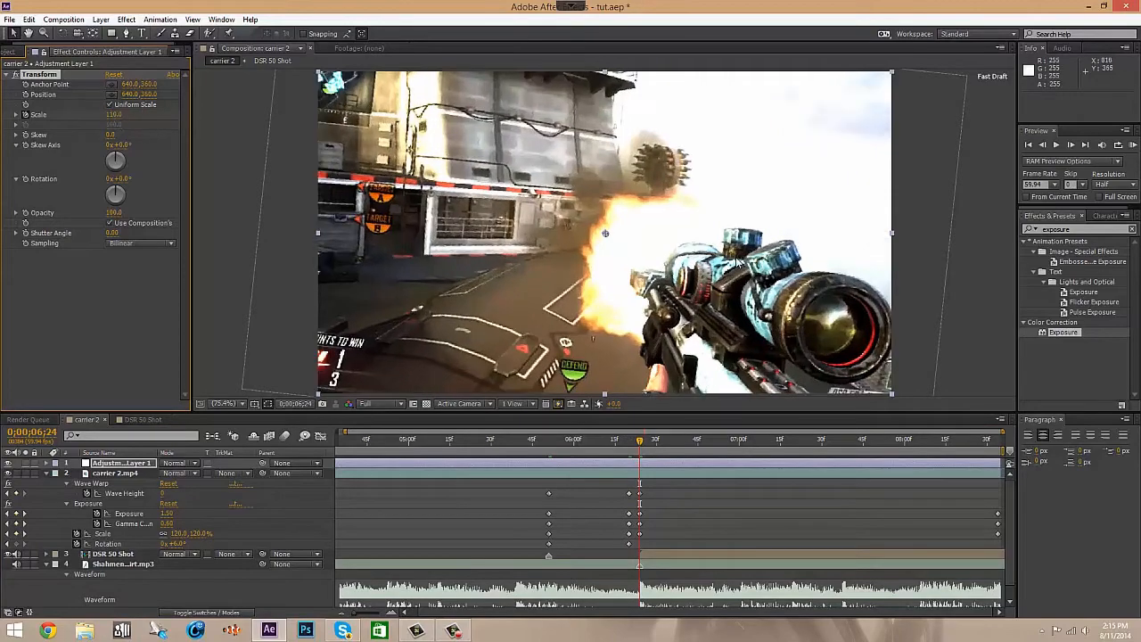
- Set the Rotation of carrier 2.mp4 back to 0° at 0;00;06;24
mouse_move(639, 444)
mouse_down()
mouse_move(547, 442)
mouse_move(652, 444)
mouse_move(543, 443)
mouse_move(641, 446)
mouse_move(566, 444)
mouse_move(552, 455)
mouse_move(764, 475)
mouse_move(546, 462)
mouse_move(639, 464)
mouse_up()
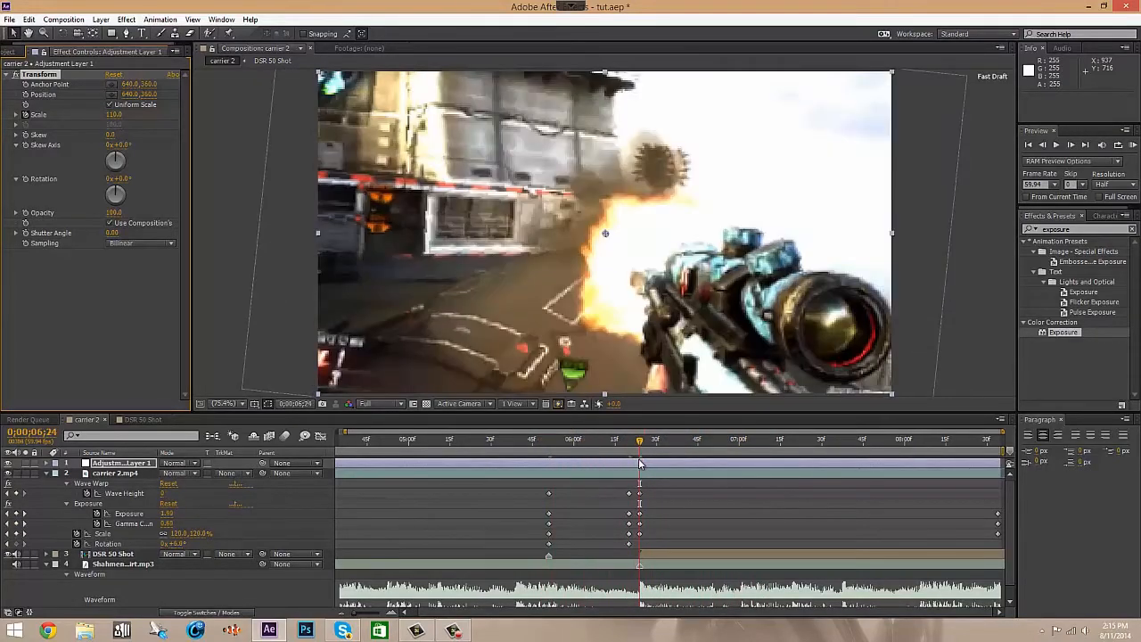
click(179, 546)
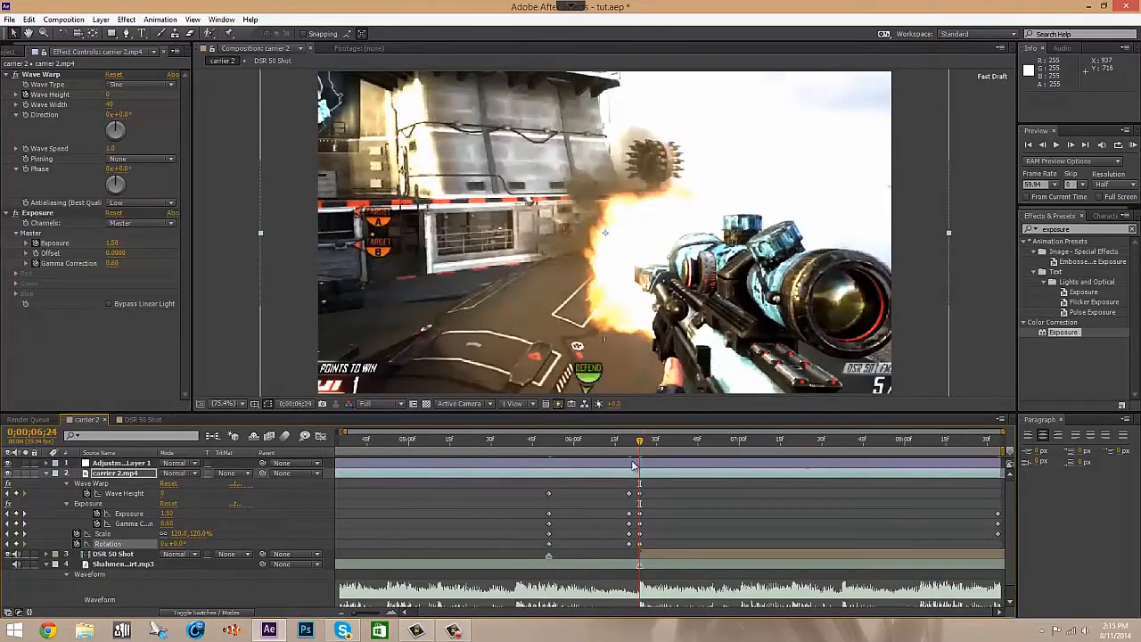
- Scrub back to 0;00;06;14 and play a RAM preview of the carrier 2 composition to check the effect's motion
drag(642, 444, 614, 481)
drag(526, 487, 999, 545)
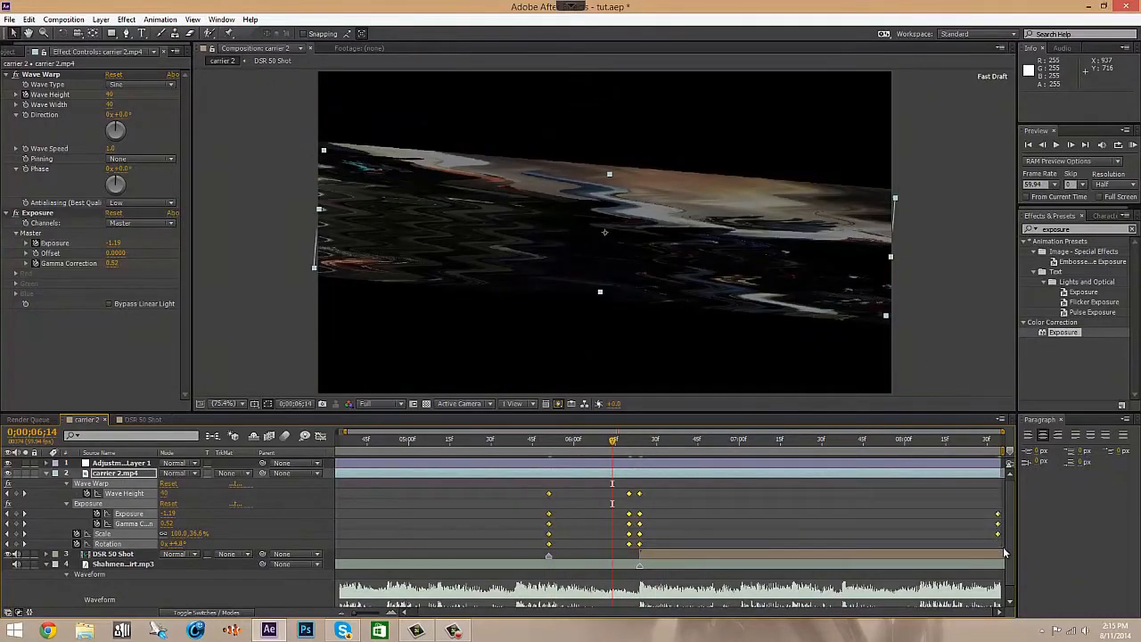
click(772, 510)
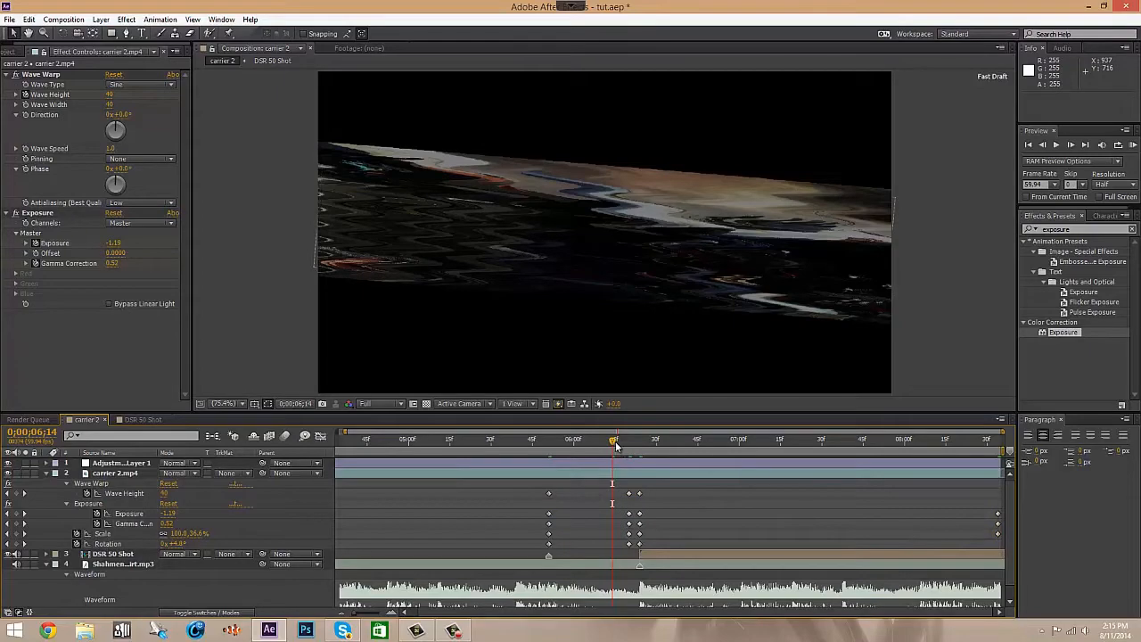
key(KP_0)
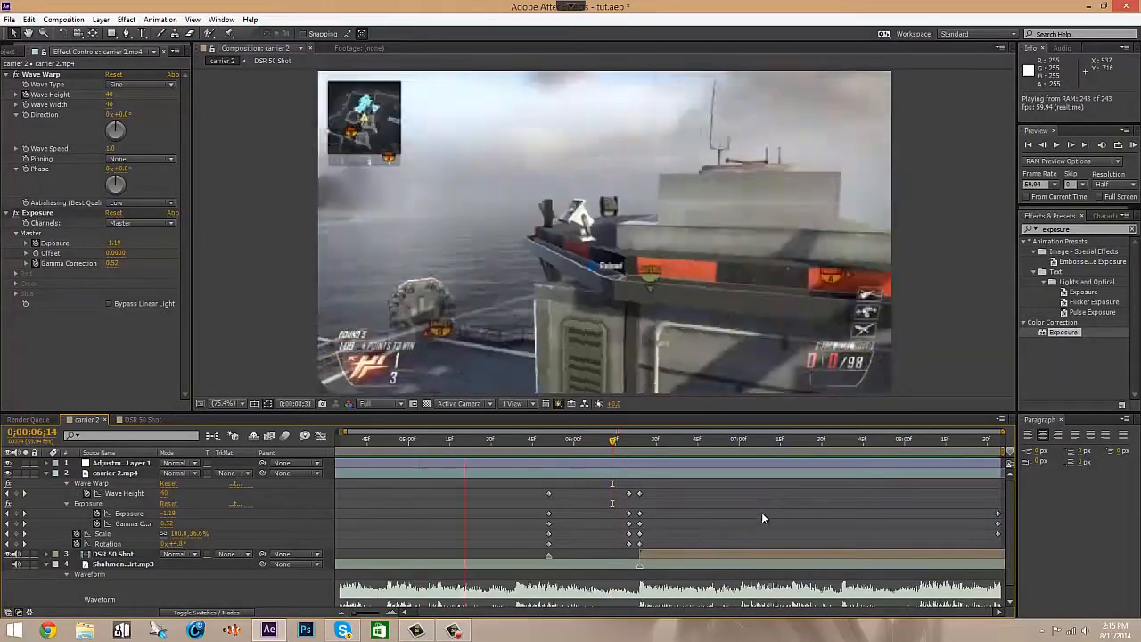
key(space)
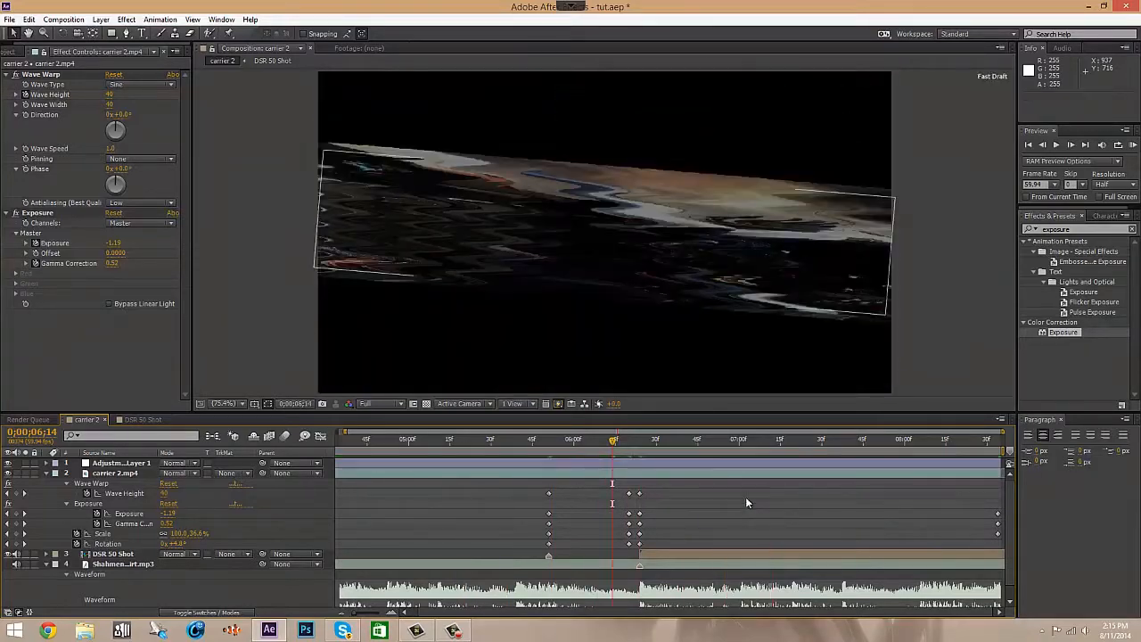
- Apply Easy Ease to all Wave Height, Exposure, Gamma Correction, Scale and Rotation keyframes of carrier 2.mp4
drag(610, 440, 548, 439)
drag(530, 485, 1002, 549)
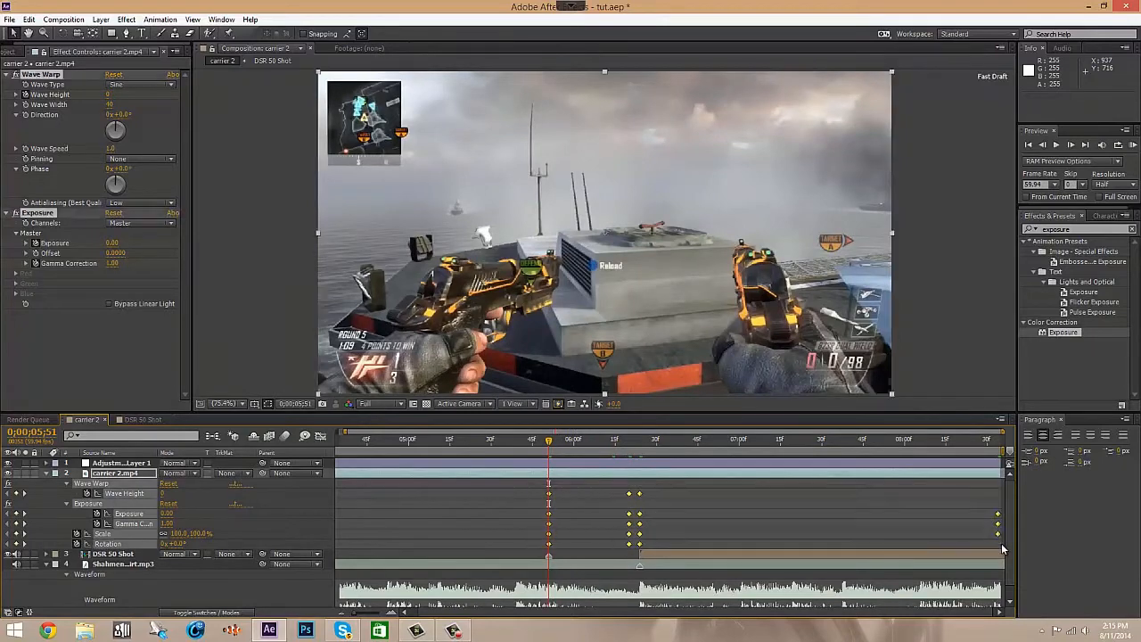
right_click(640, 543)
mouse_move(684, 527)
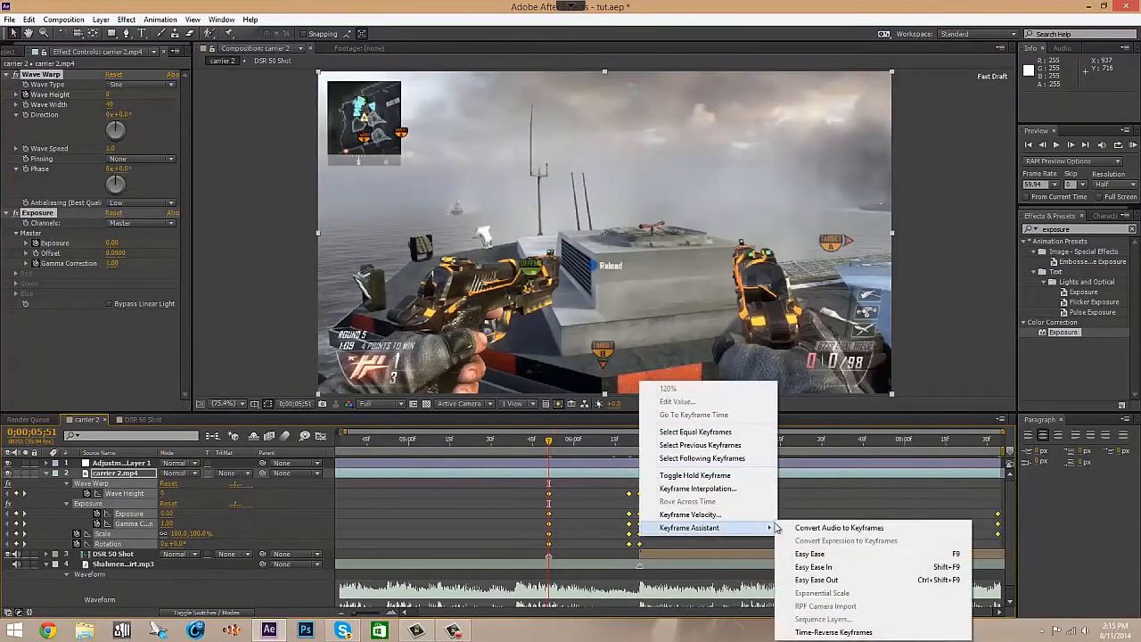
click(829, 555)
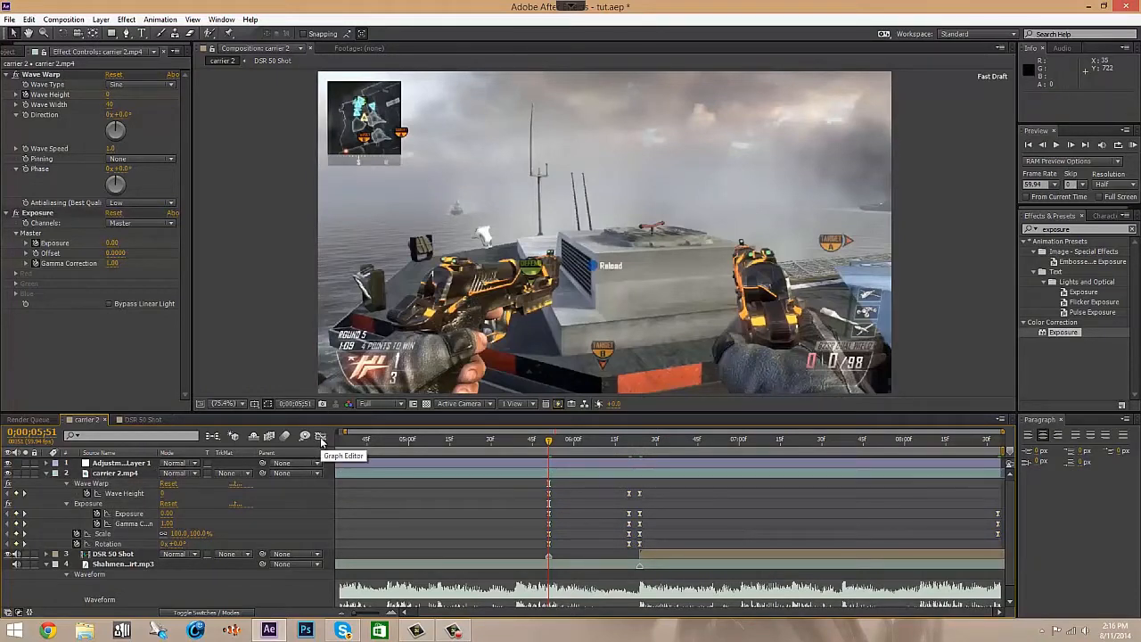
- Reshape the Wave Height value curve in the Graph Editor so it rises slowly and steepens toward the 0;00;06;20 peak
click(320, 437)
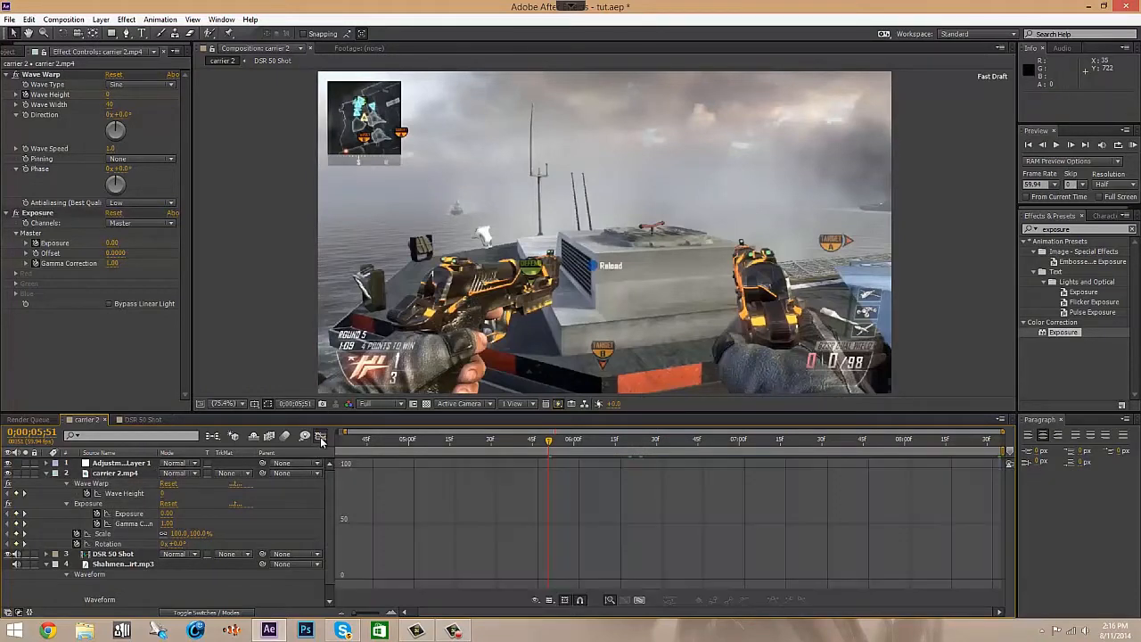
click(130, 495)
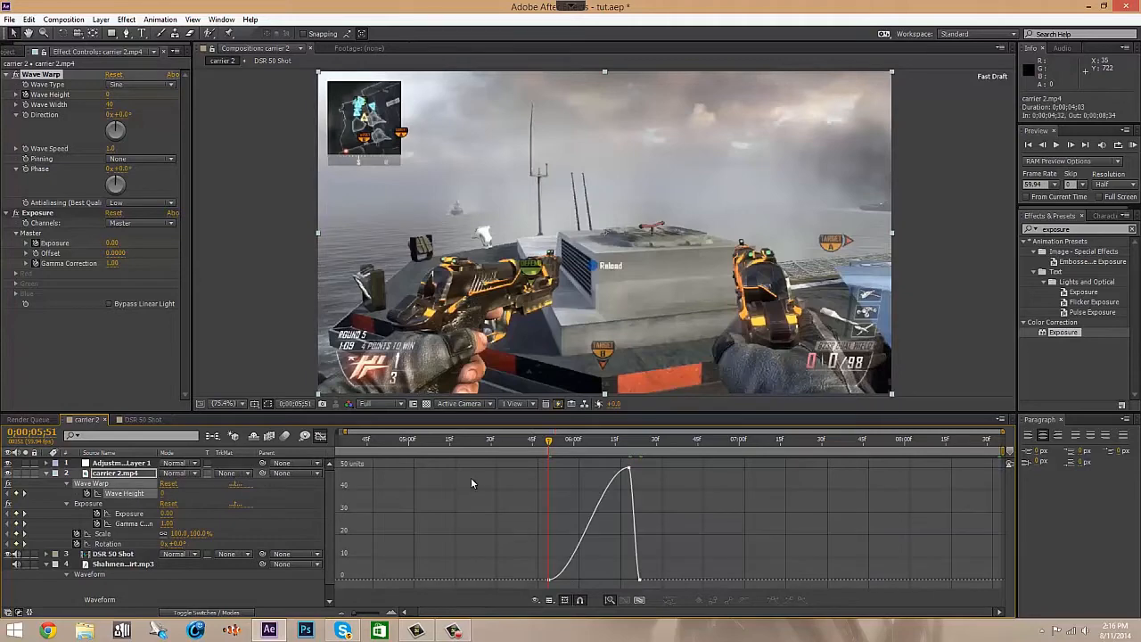
click(617, 475)
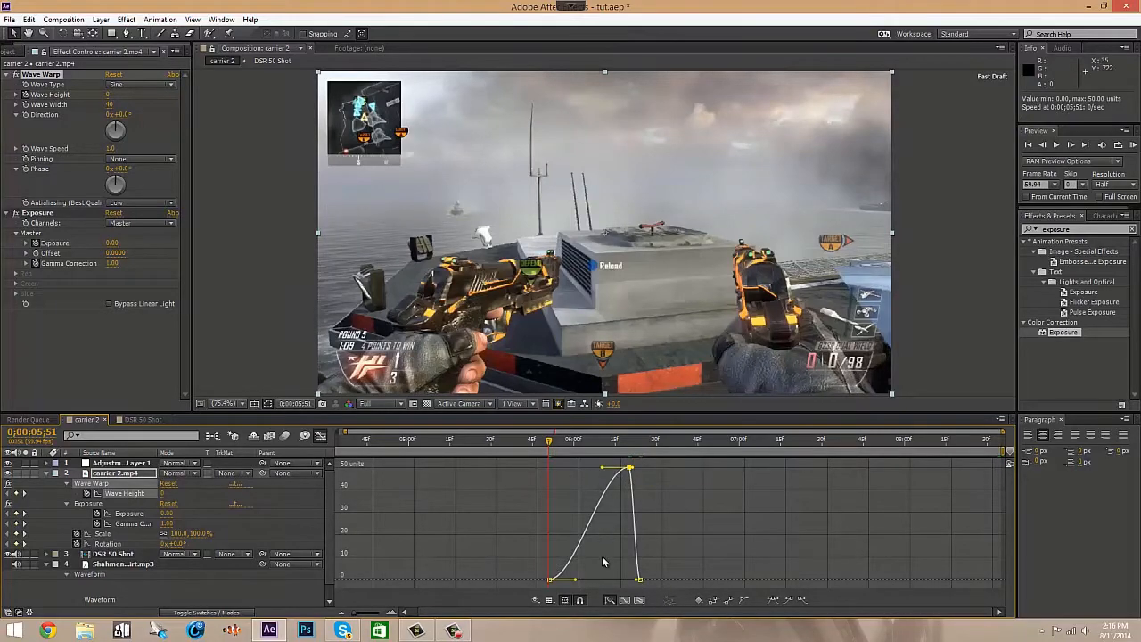
mouse_move(552, 441)
mouse_down()
mouse_move(602, 441)
mouse_move(567, 446)
mouse_up()
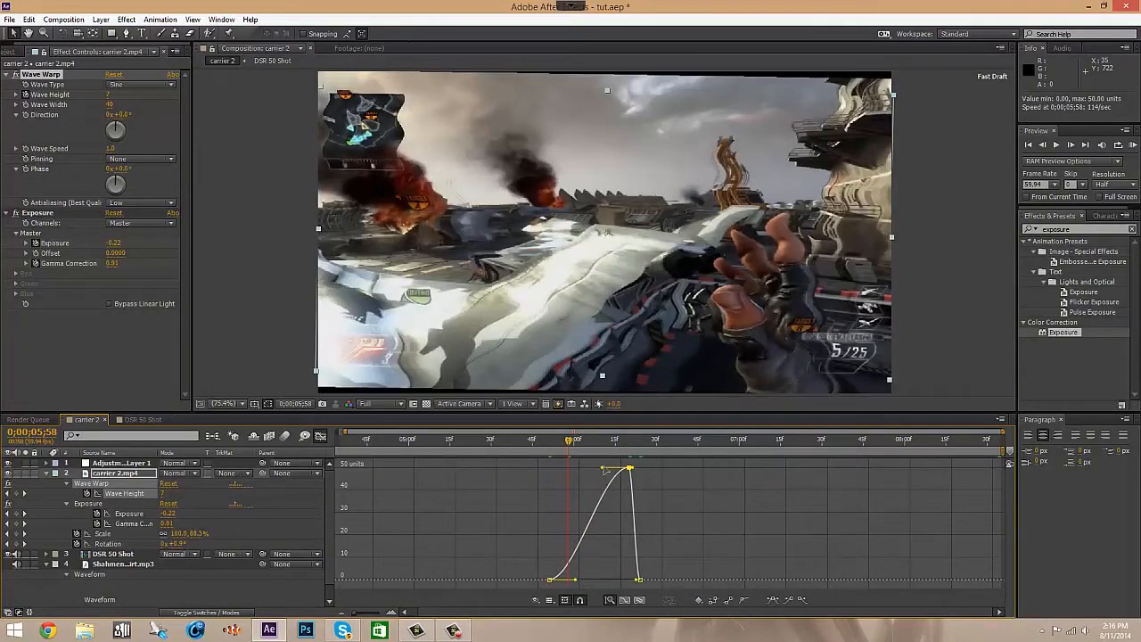
drag(606, 469, 621, 526)
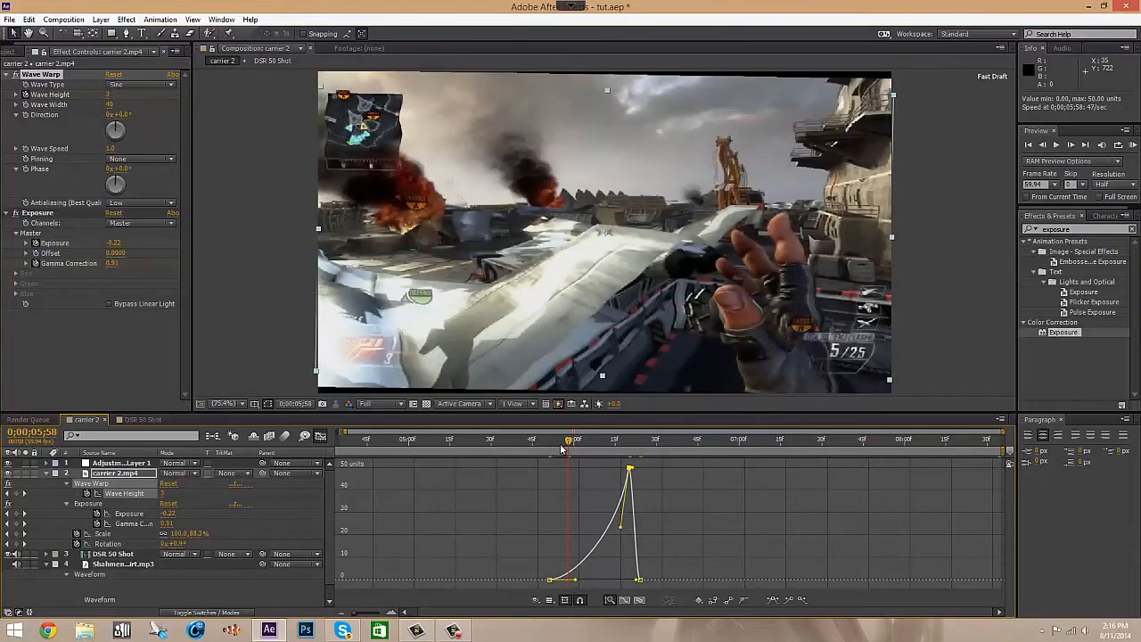
drag(562, 448, 626, 432)
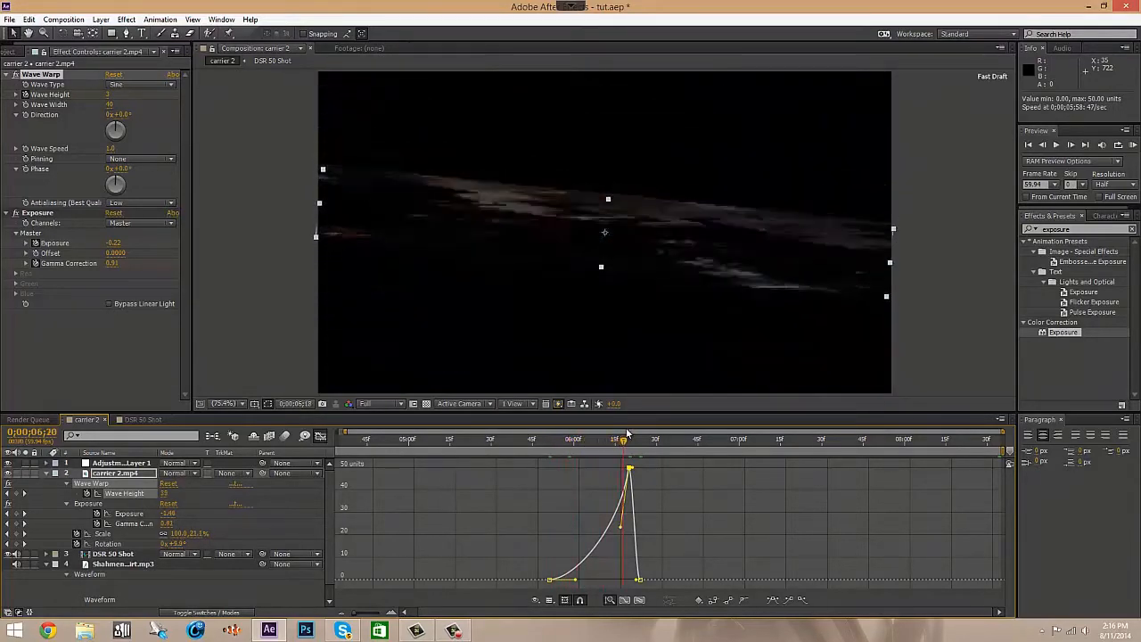
- Reshape the Exposure value curve in the Graph Editor so it drops steeply from its first keyframe and flattens toward 0;00;06;20
click(127, 515)
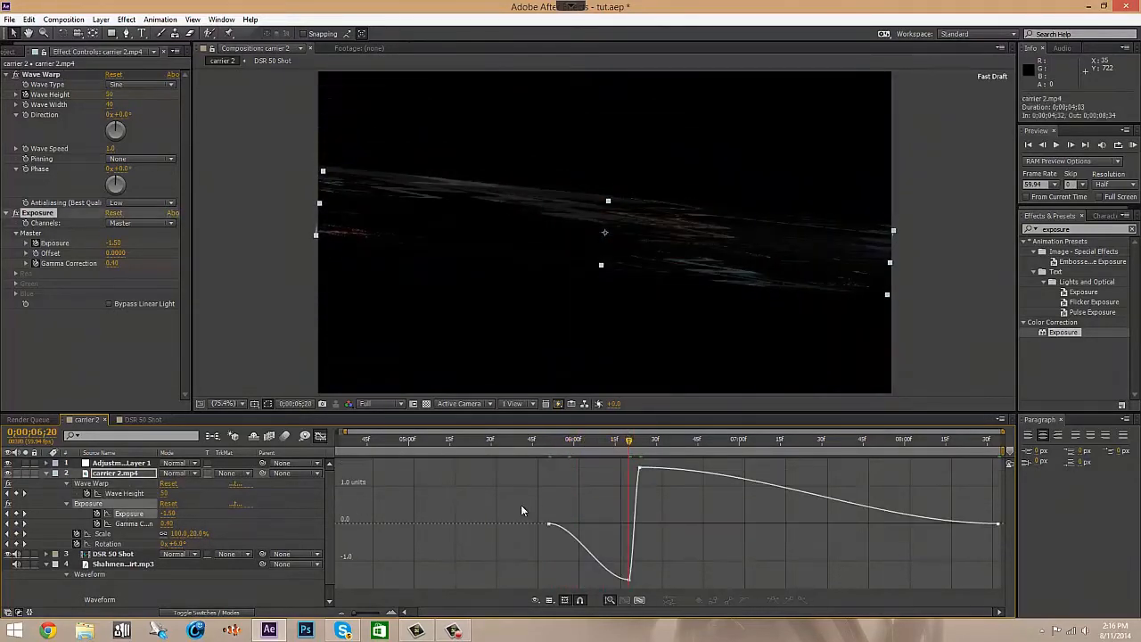
drag(621, 447, 571, 450)
click(550, 524)
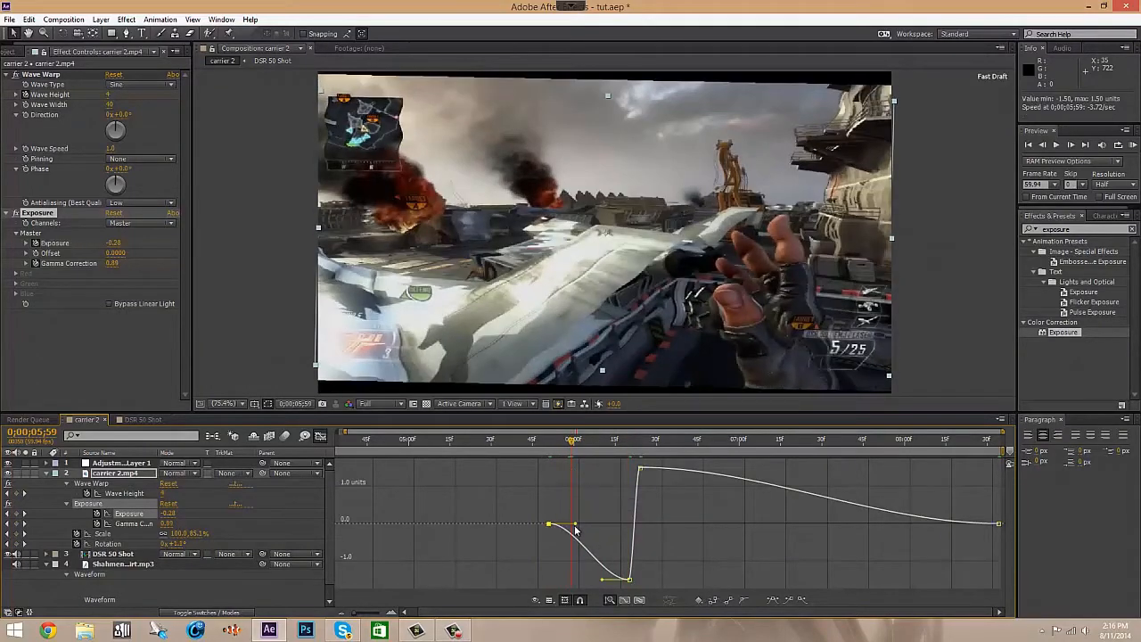
drag(574, 529, 559, 556)
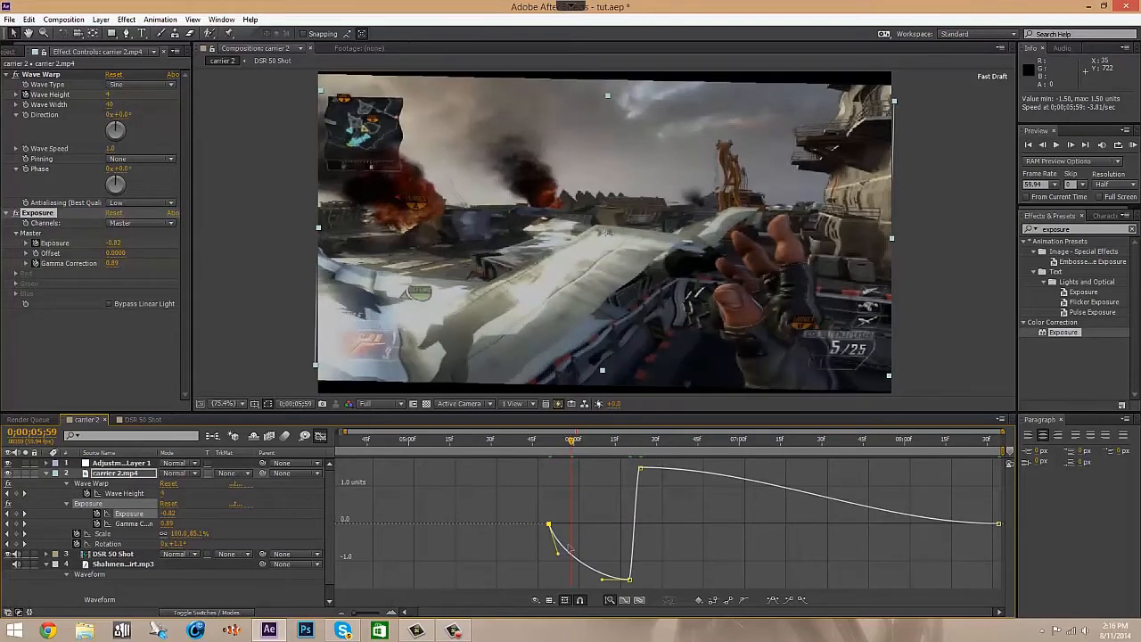
drag(558, 558, 552, 563)
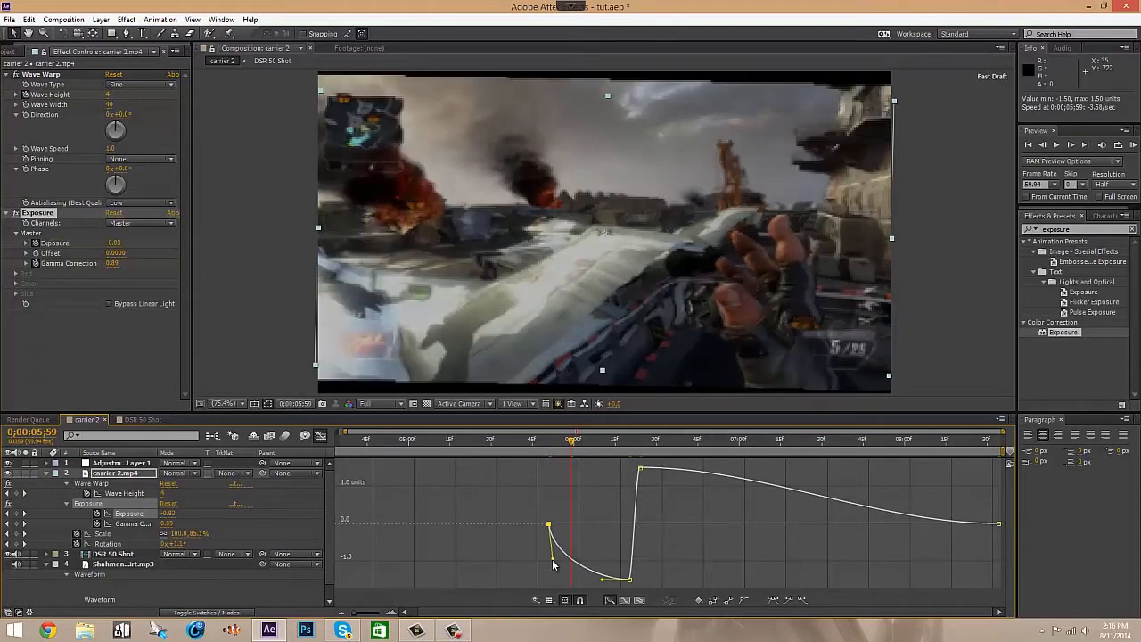
drag(573, 440, 616, 441)
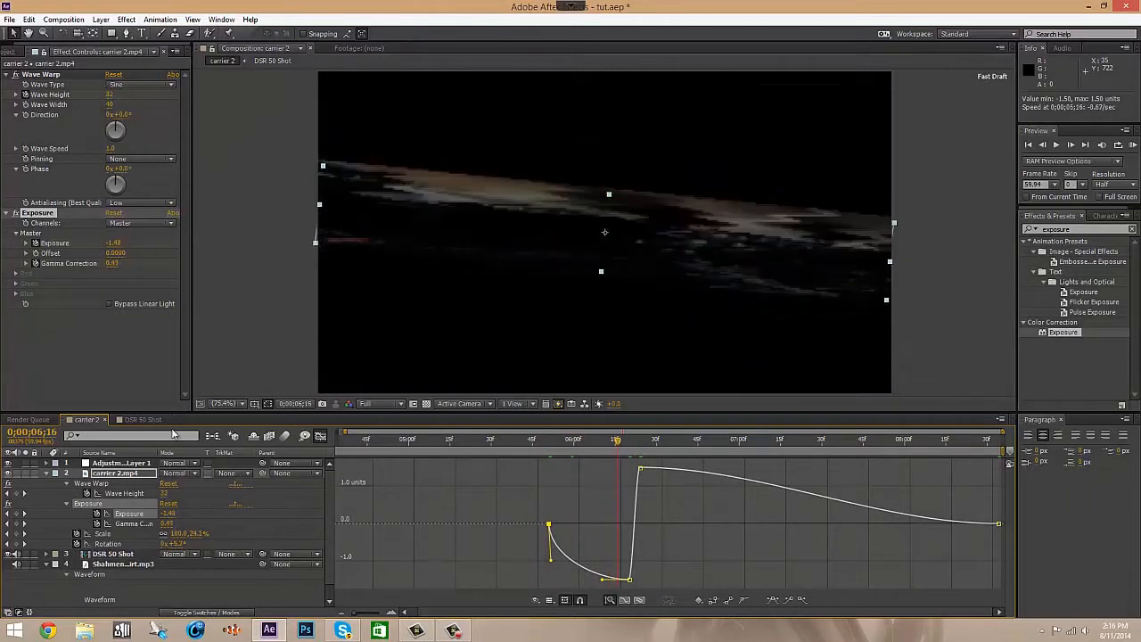
- Reshape the Gamma Correction value curve so it falls steeply from its first keyframe at 0;00;05;51 and levels off toward 0;00;06;20
click(131, 524)
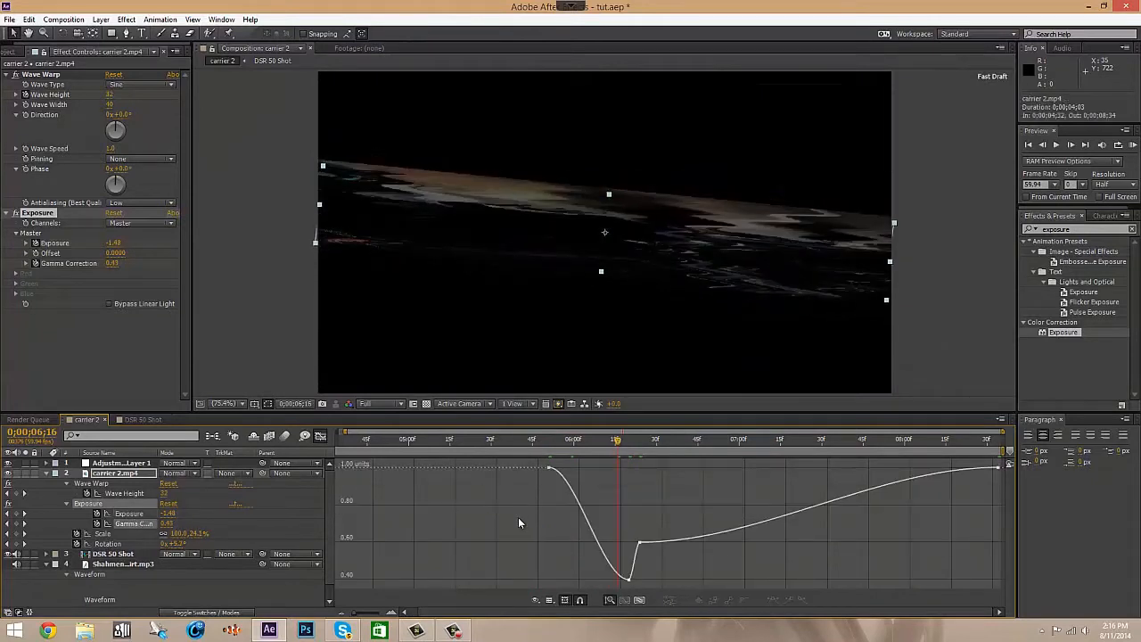
click(549, 467)
click(565, 481)
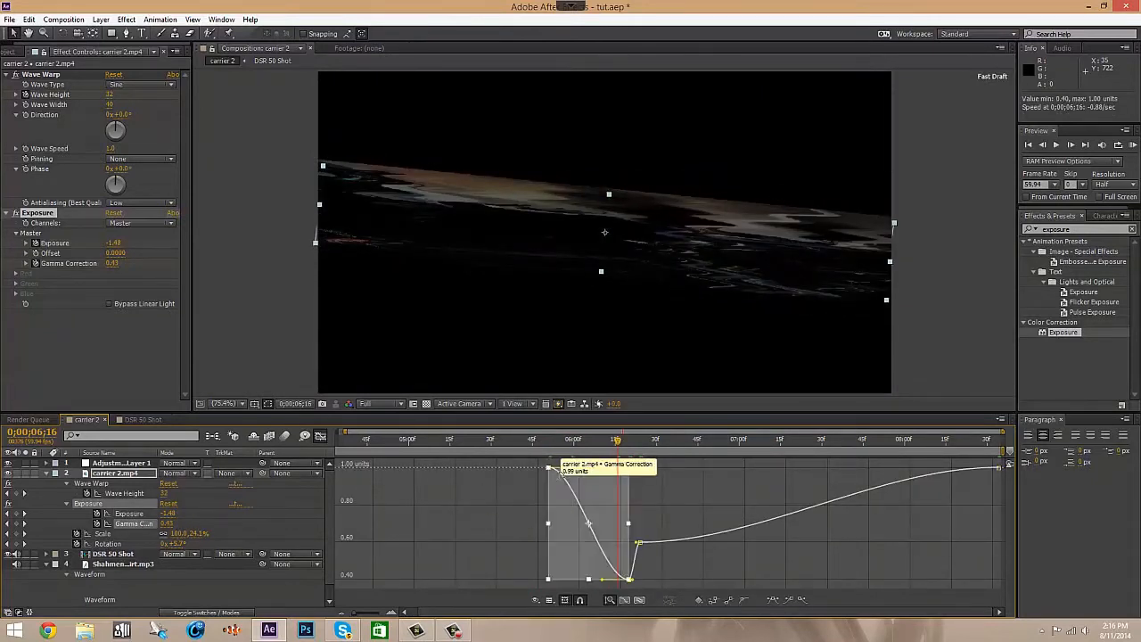
click(538, 492)
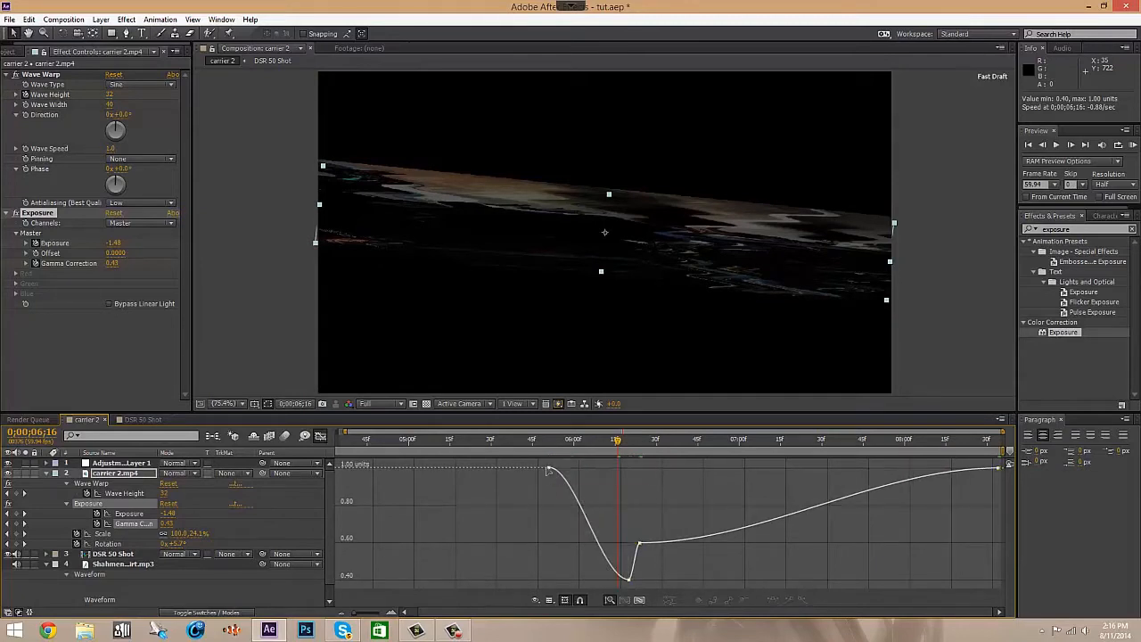
click(550, 468)
drag(575, 467, 554, 540)
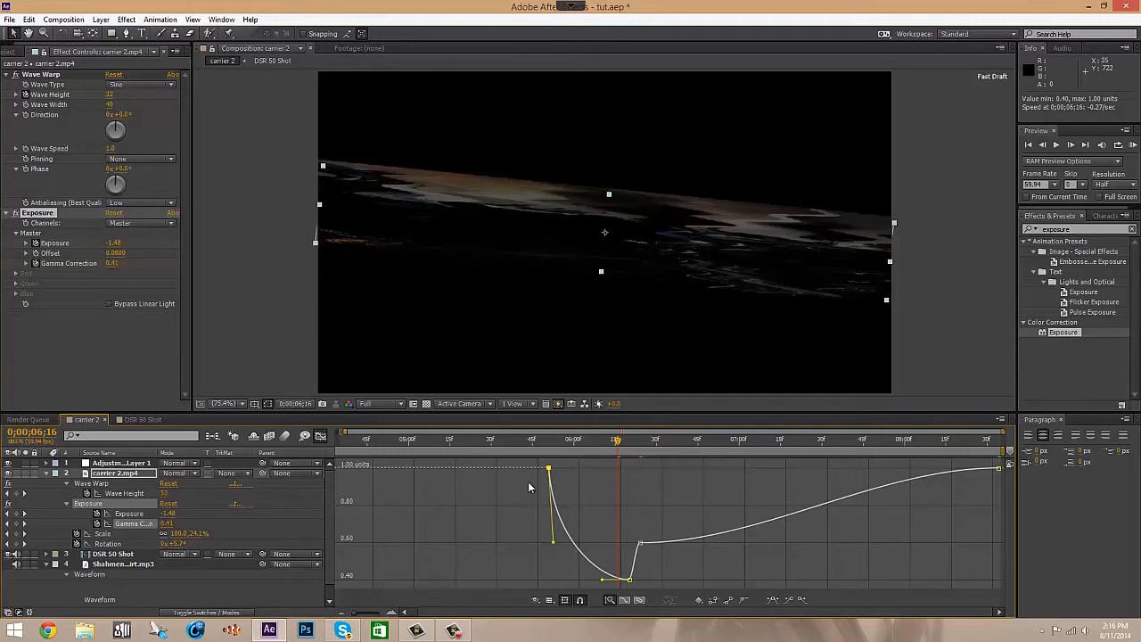
click(549, 440)
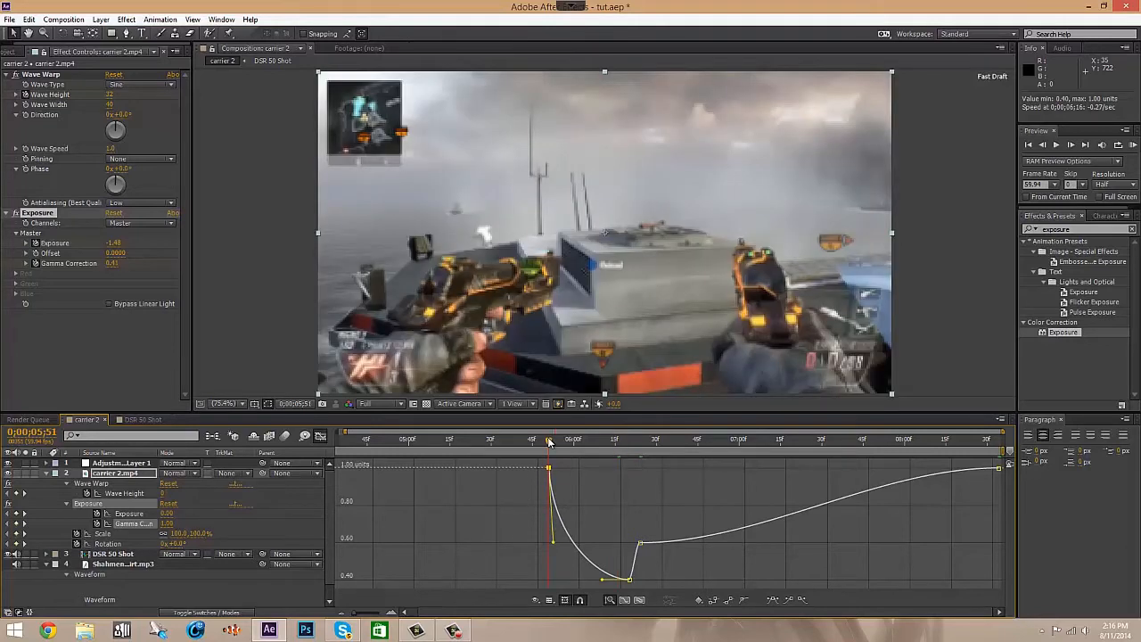
- Try to bend the Scale curves by pulling the incoming handle at 0;00;06;20, and restore the eased shape of all Scale keyframes
click(101, 533)
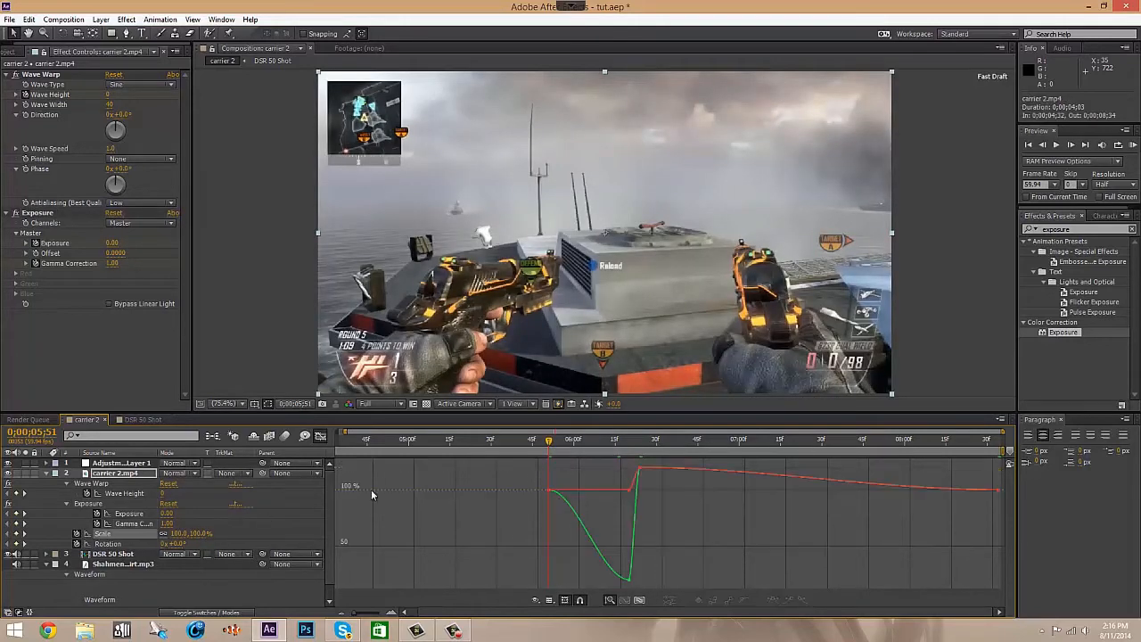
click(552, 494)
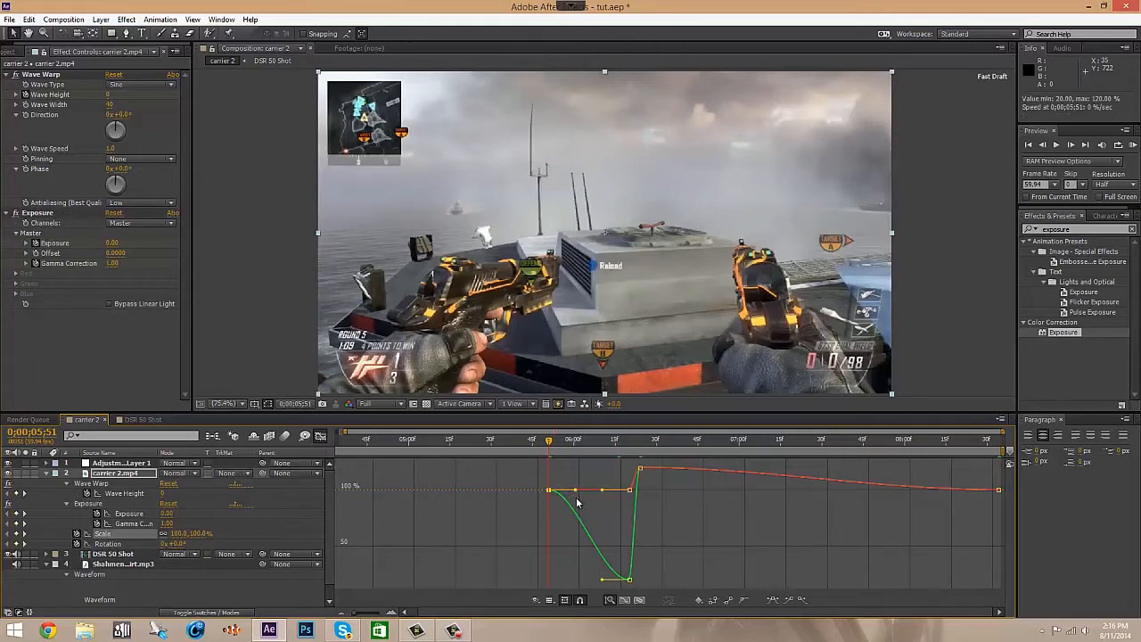
mouse_move(577, 501)
mouse_down()
mouse_move(577, 520)
mouse_move(579, 501)
mouse_up()
drag(602, 579, 615, 519)
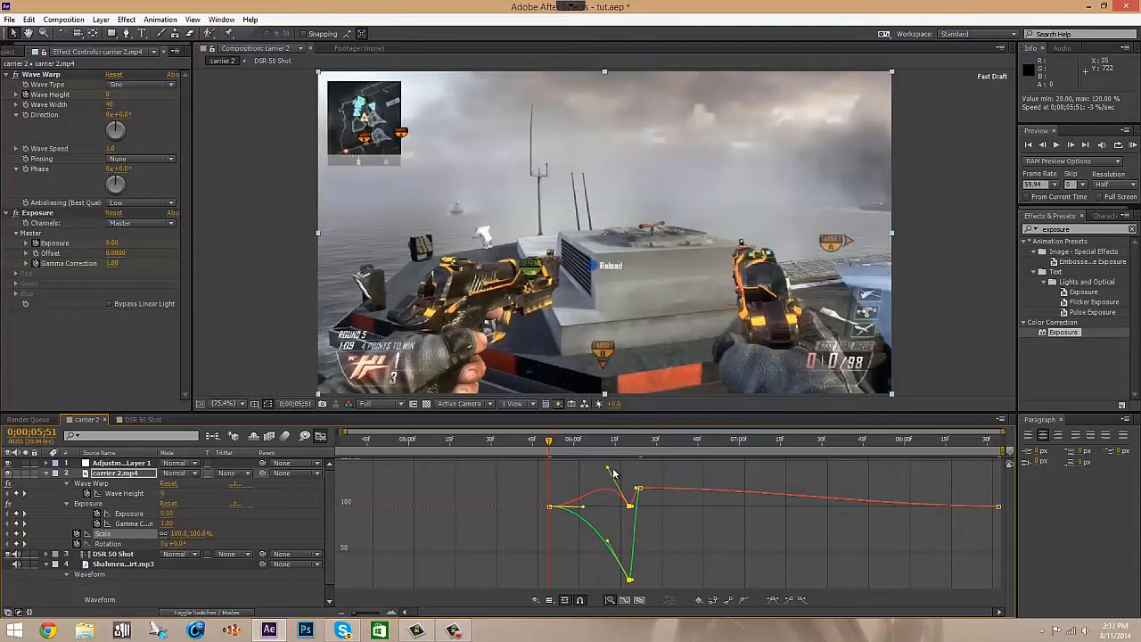
click(145, 536)
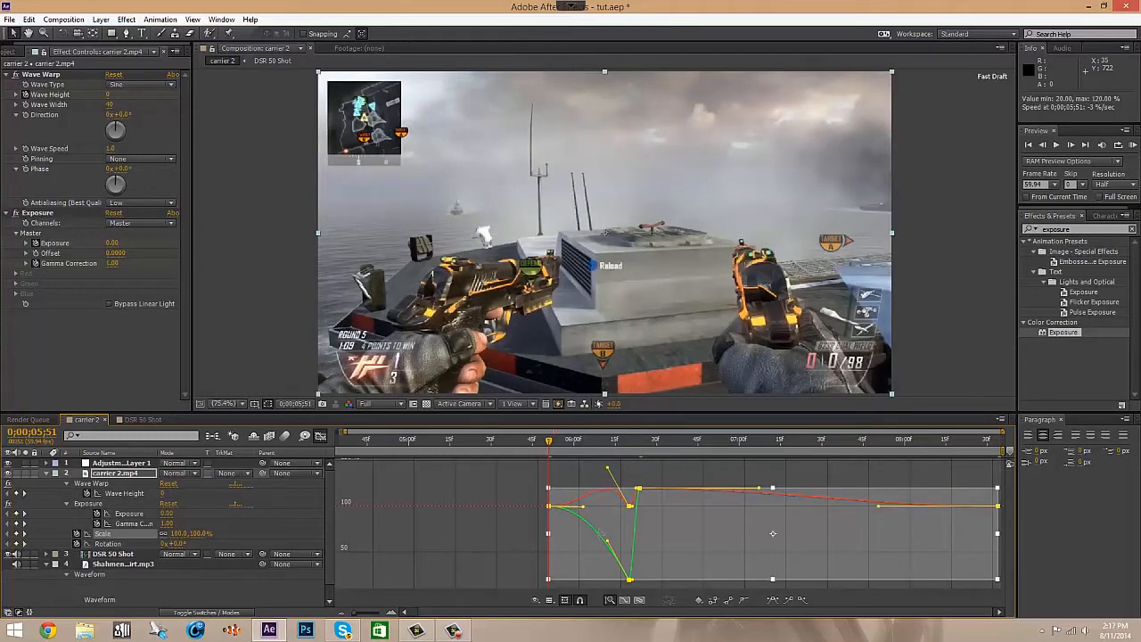
click(600, 533)
click(572, 580)
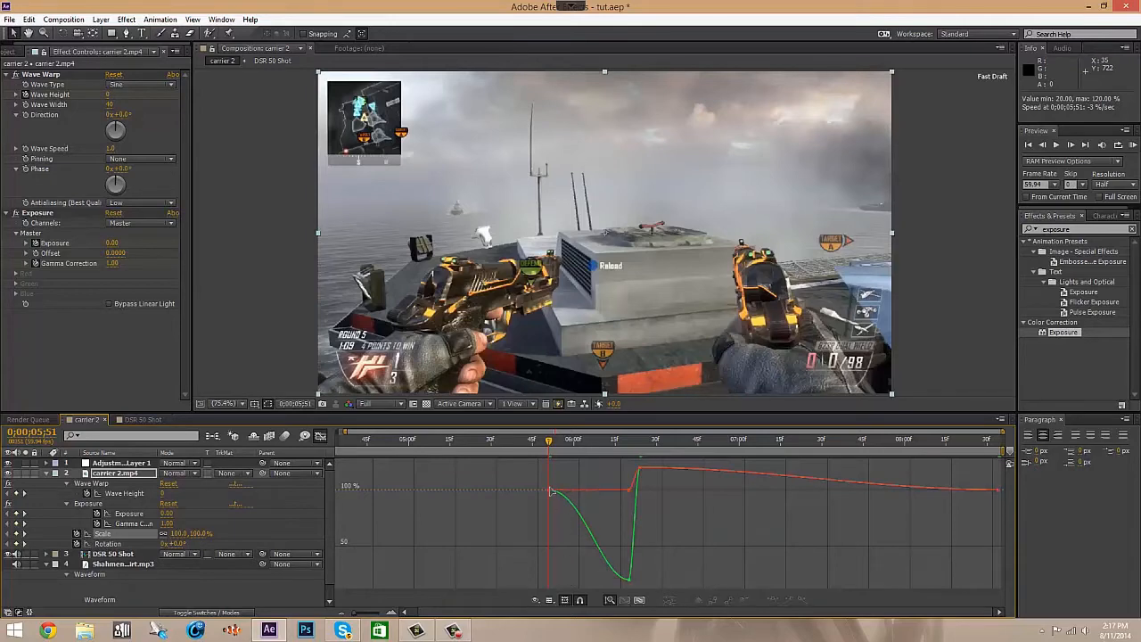
- Try to steepen the Scale curves from their first keyframe, scrub through the effect, and return the handle to flat
click(551, 491)
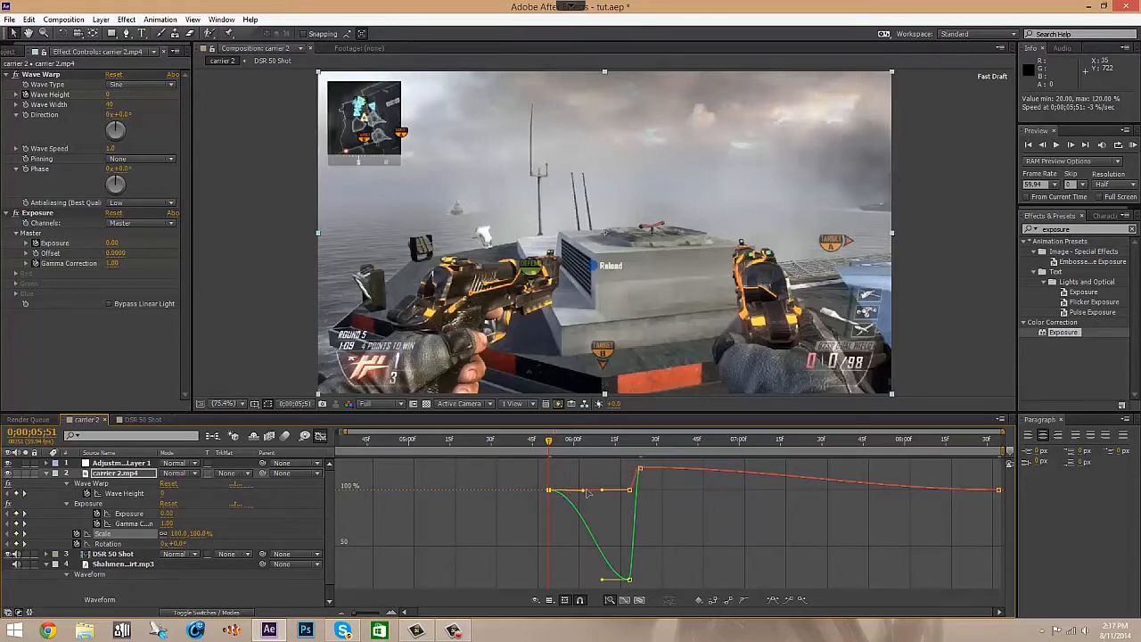
drag(584, 500, 573, 521)
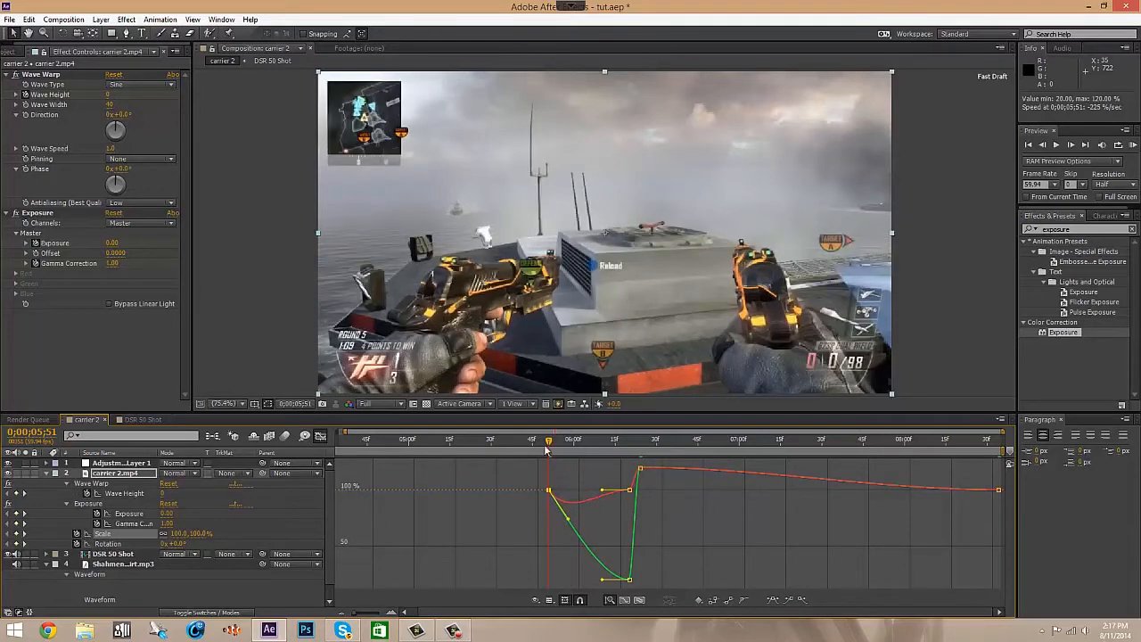
drag(549, 446, 641, 451)
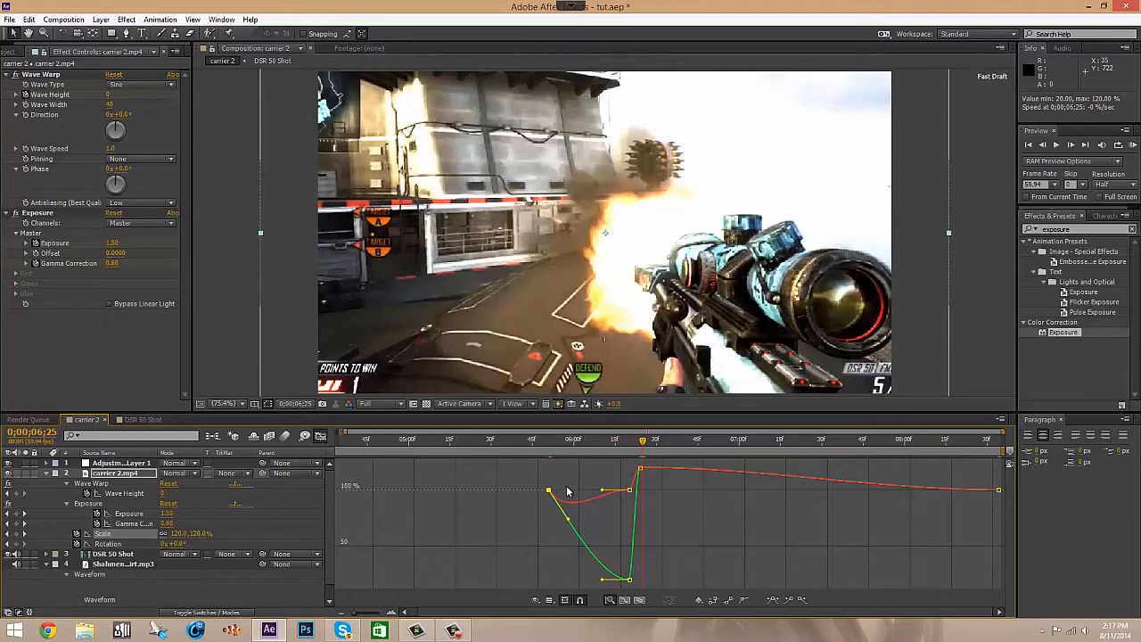
drag(566, 491, 577, 502)
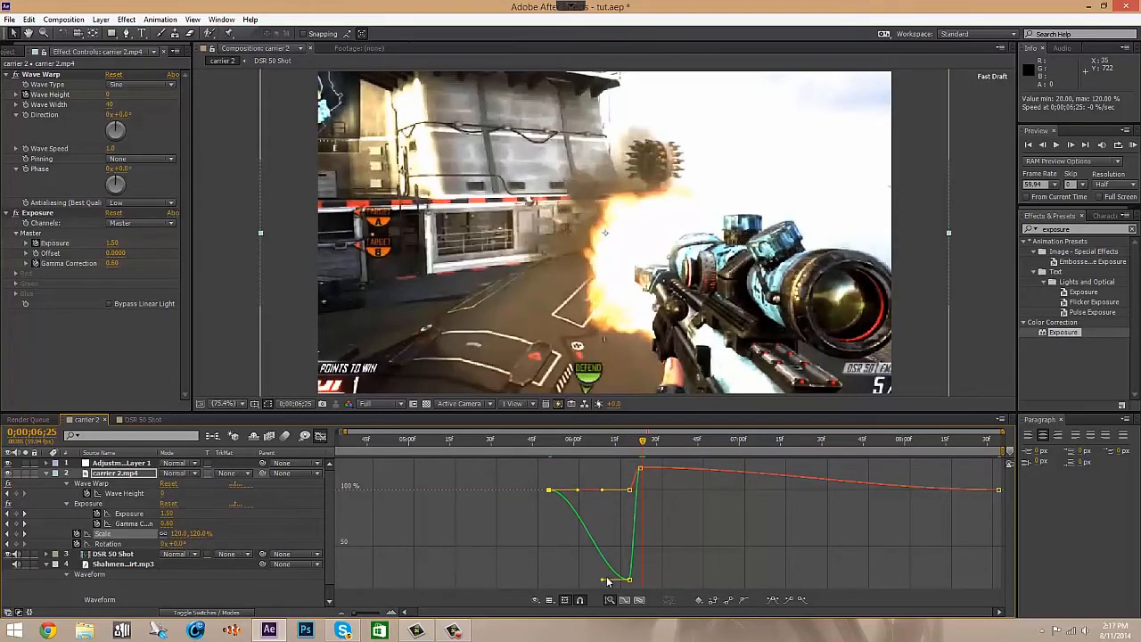
- Reshape the Rotation value curve so it rises slowly and steepens toward the peak at 0;00;06;20
click(108, 542)
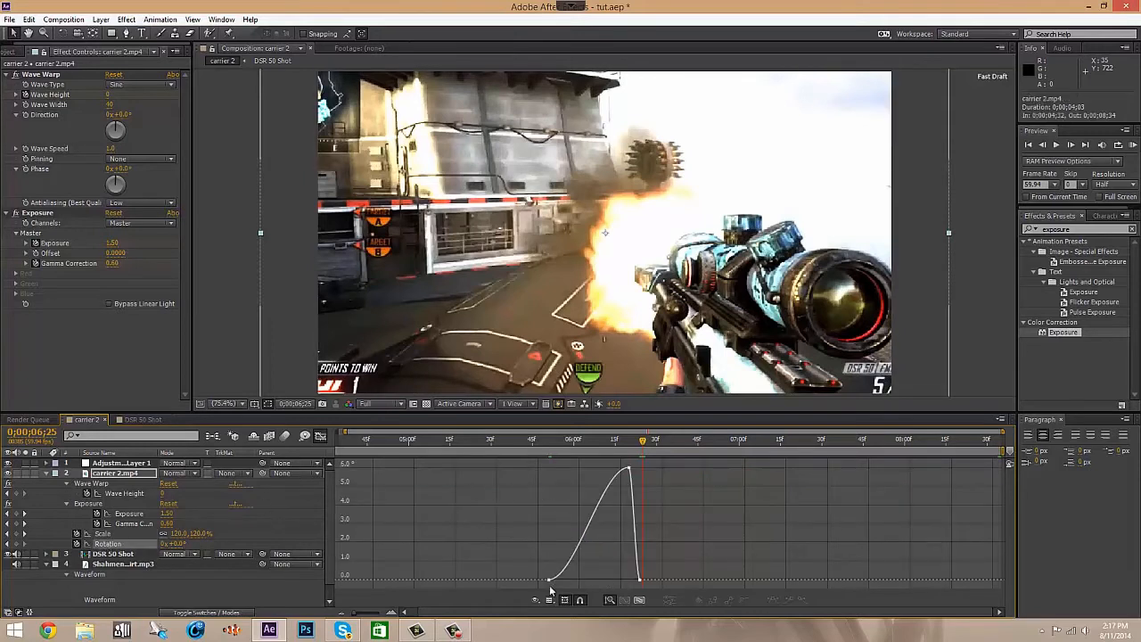
click(625, 471)
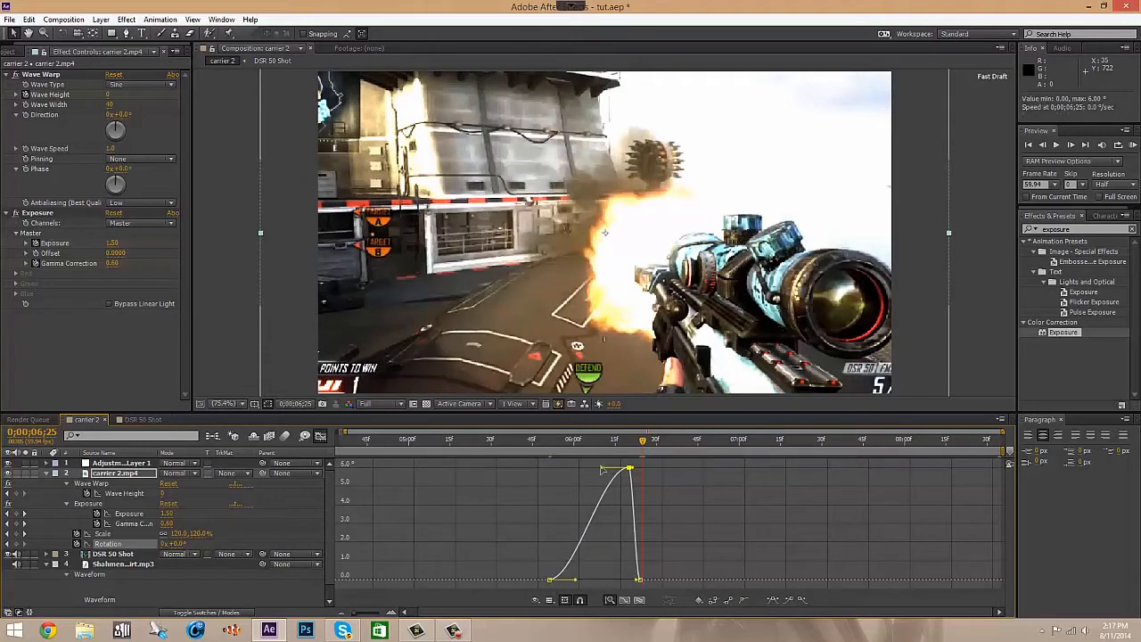
click(603, 474)
drag(604, 470, 624, 525)
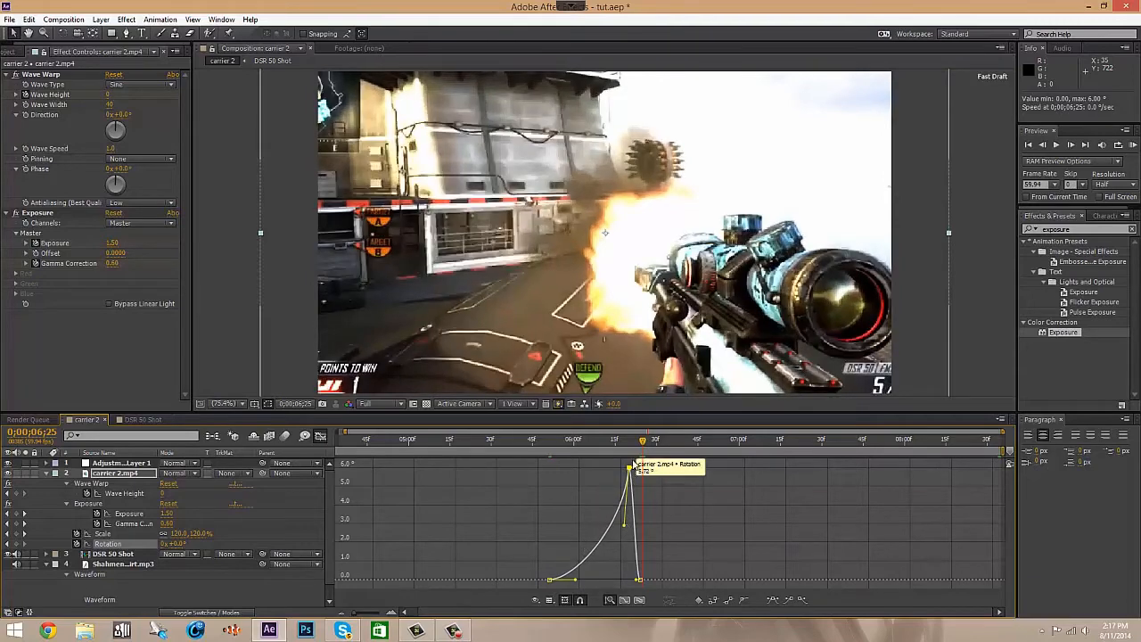
- Bend the Rotation curve after its peak so it falls steeply and eases out toward 0;00;06;24
drag(641, 441, 630, 463)
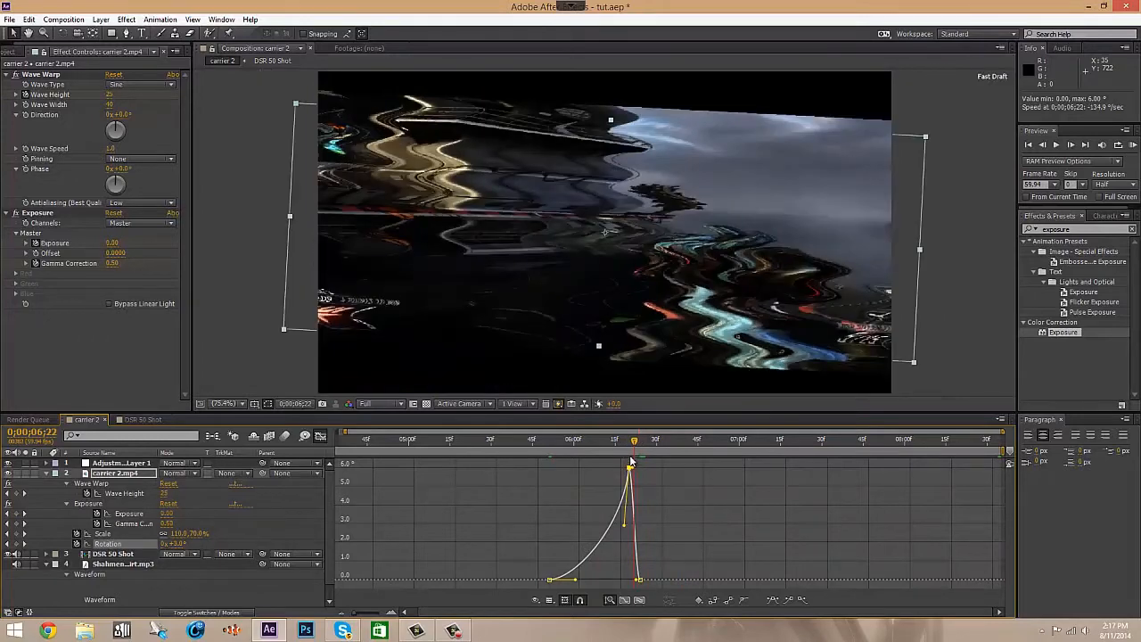
key(equal)
key(equal)
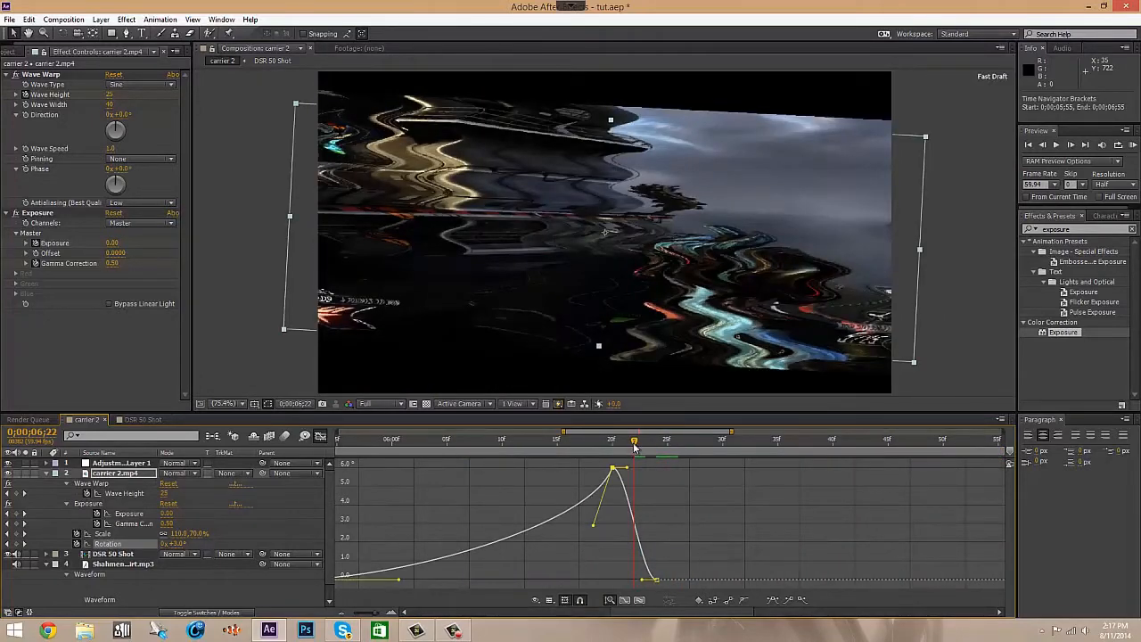
drag(627, 470, 618, 543)
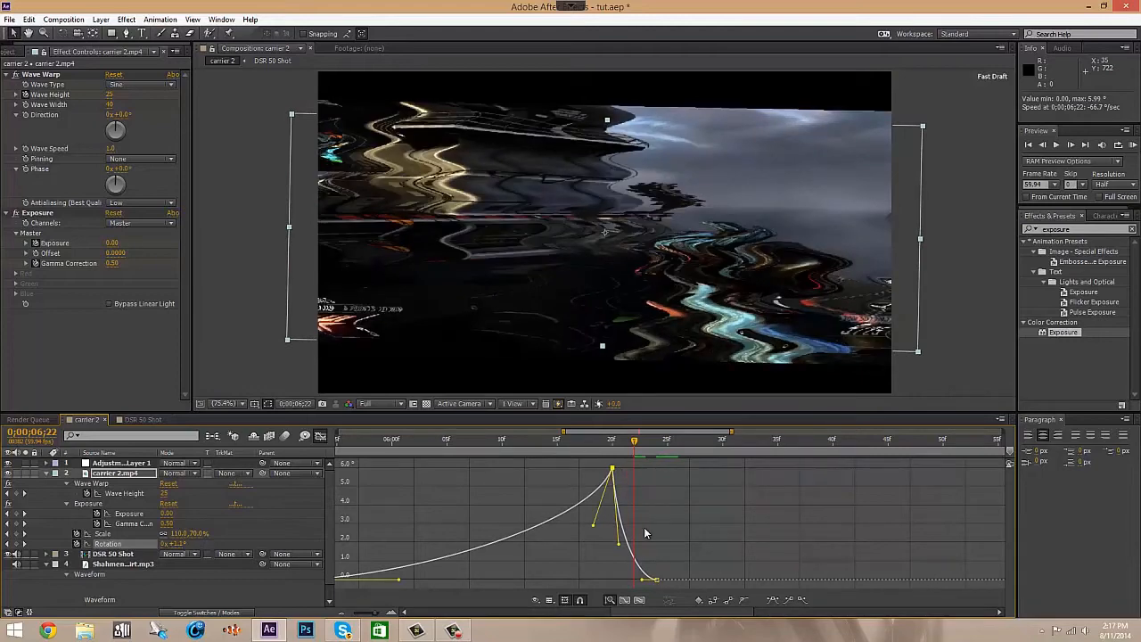
mouse_move(637, 451)
mouse_down()
mouse_move(549, 460)
mouse_move(563, 451)
mouse_move(680, 467)
mouse_move(593, 441)
mouse_move(621, 437)
mouse_move(522, 432)
mouse_move(614, 428)
mouse_move(638, 435)
mouse_move(611, 438)
mouse_move(655, 448)
mouse_up()
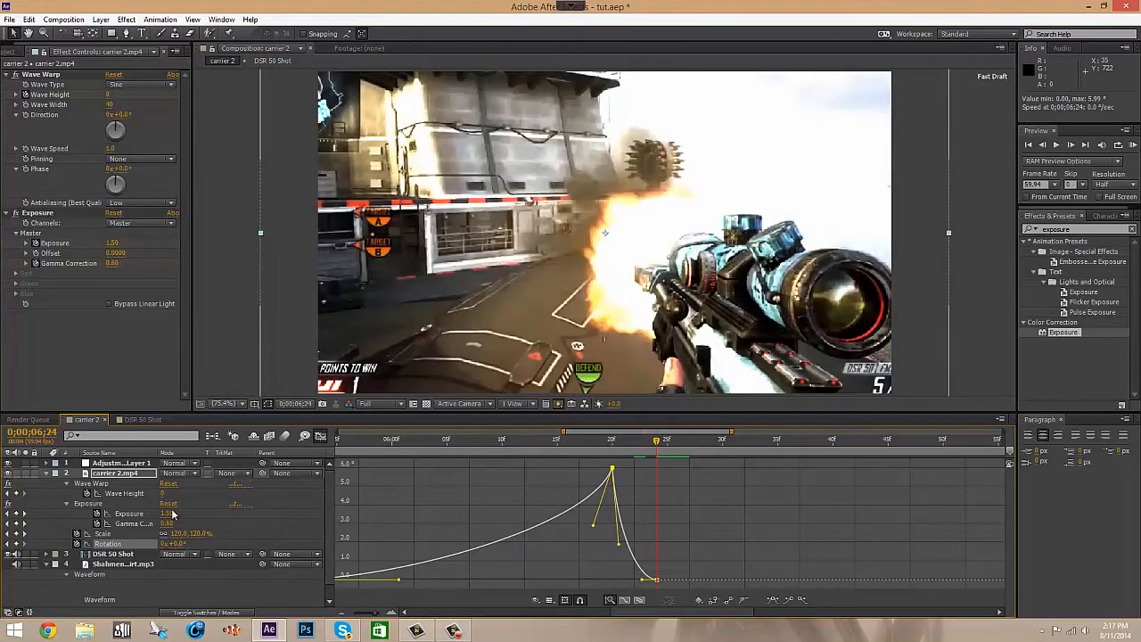
- Pull down the incoming handle of the Gamma Correction keyframe at 0;00;06;24 so the curve rises slowly and steepens toward it
click(111, 536)
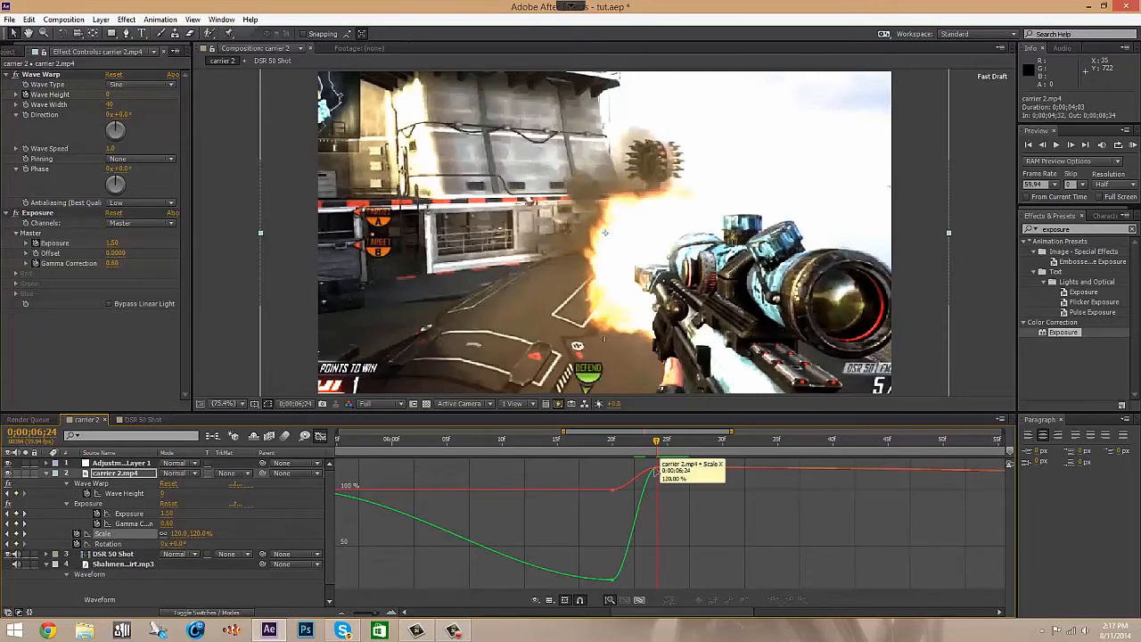
click(120, 523)
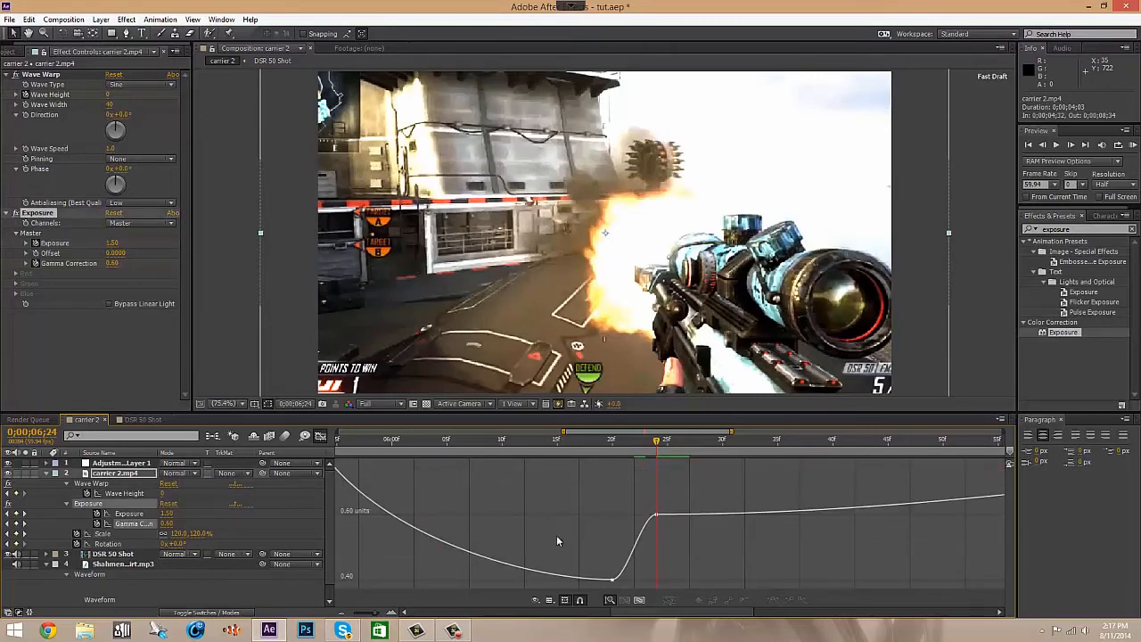
click(656, 516)
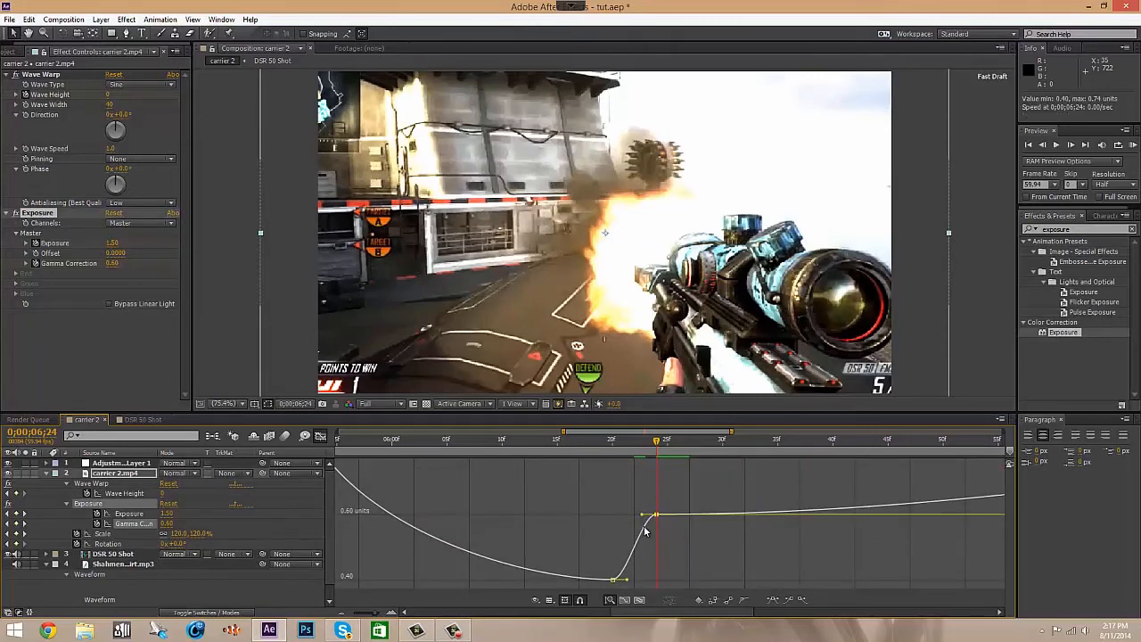
drag(642, 514, 650, 550)
- Pull down the incoming handle of the Exposure keyframe at 0;00;06;24 so the flash rises slowly and finishes steeply
click(131, 515)
click(652, 469)
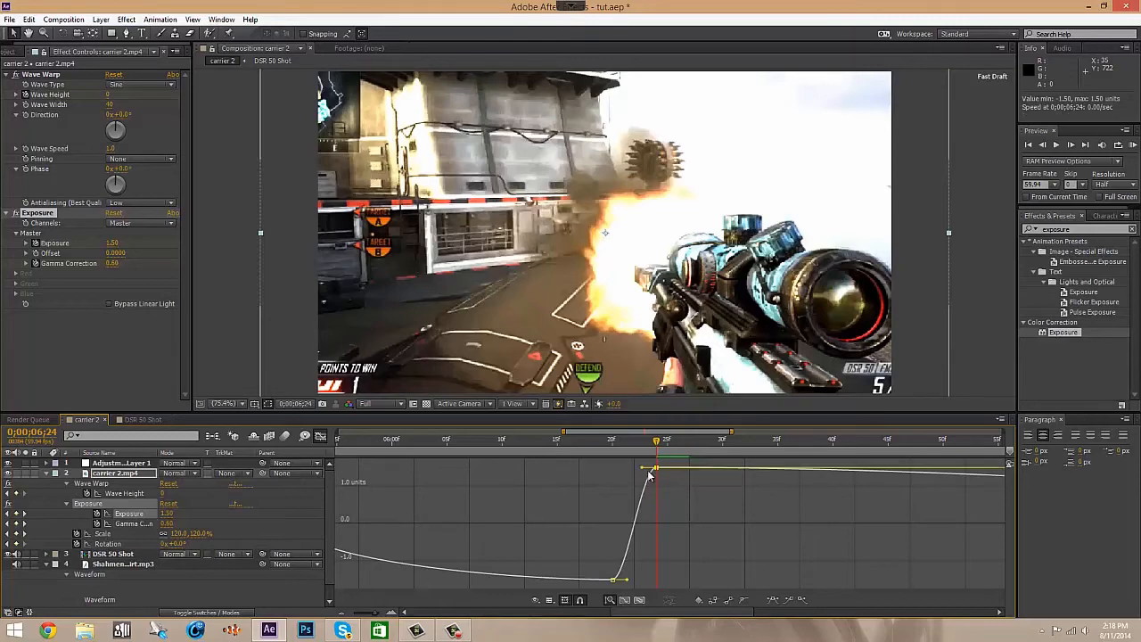
drag(647, 477, 674, 572)
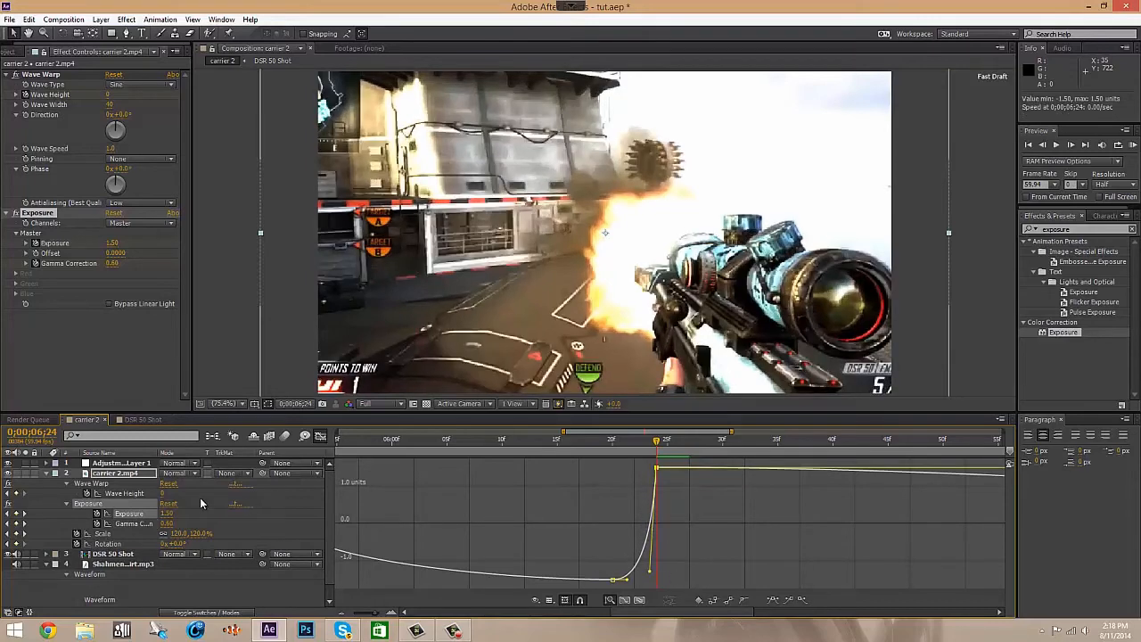
- Bend the Wave Height curve after its 0;00;06;20 peak so it drops steeply and eases out toward 0;00;06;24
click(123, 494)
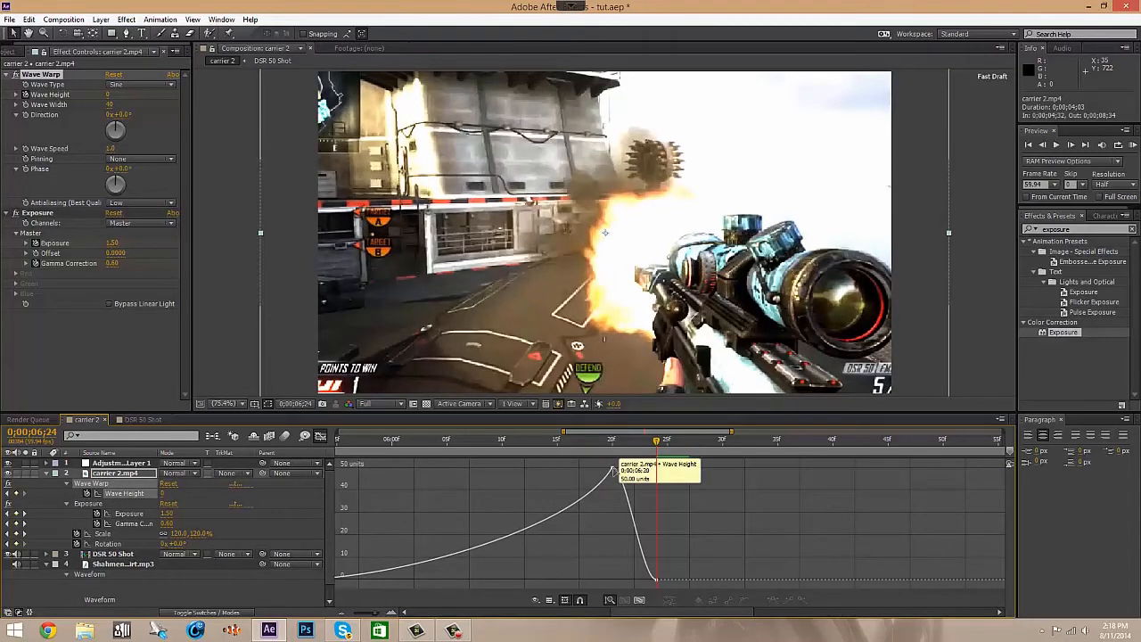
click(613, 470)
drag(612, 541, 612, 544)
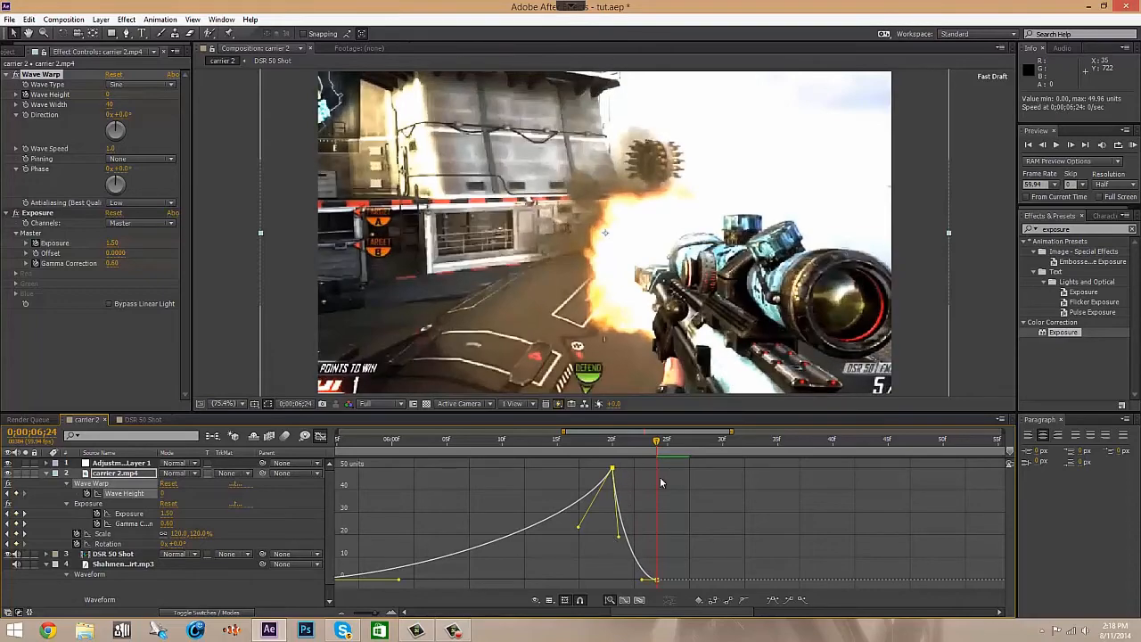
- Play a RAM preview of the carrier 2 composition and scrub through the transition to review the finished effect
drag(658, 442, 535, 440)
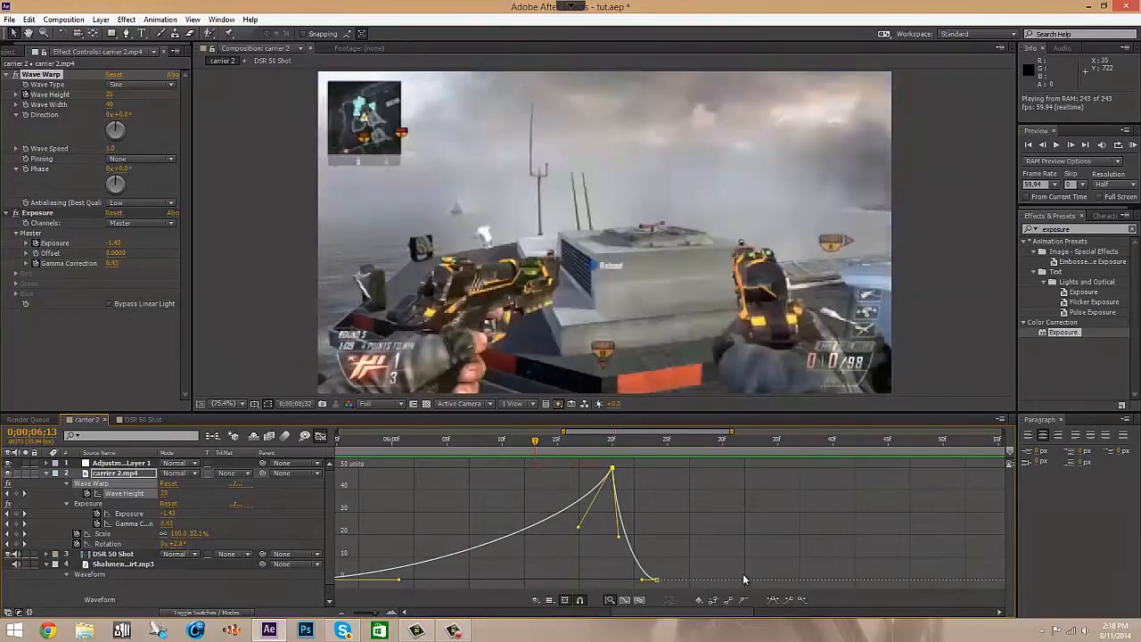
key(space)
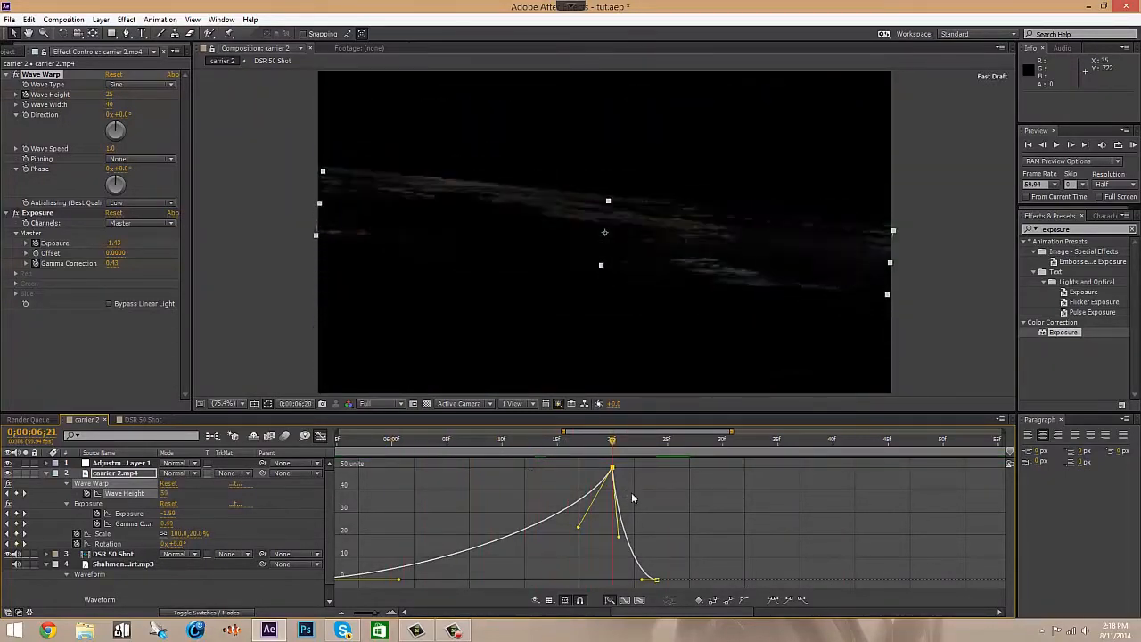
drag(632, 493, 408, 485)
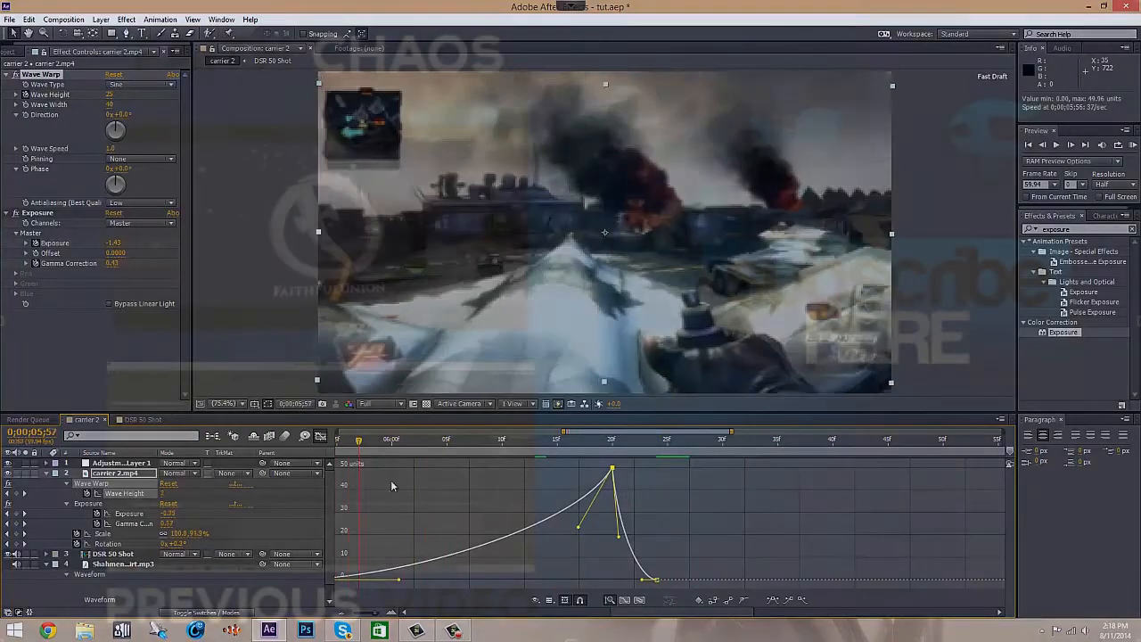